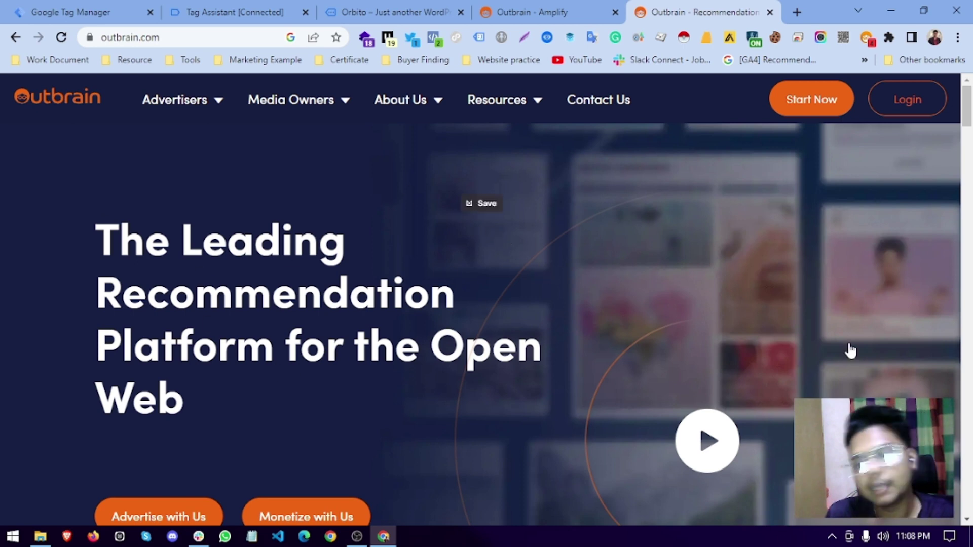
Look over the Outbrain homepage, the Outbrain conversions list, the Tag Manager workspace overview and the Orbito store homepage.
left_click_drag(196, 294, 71, 147)
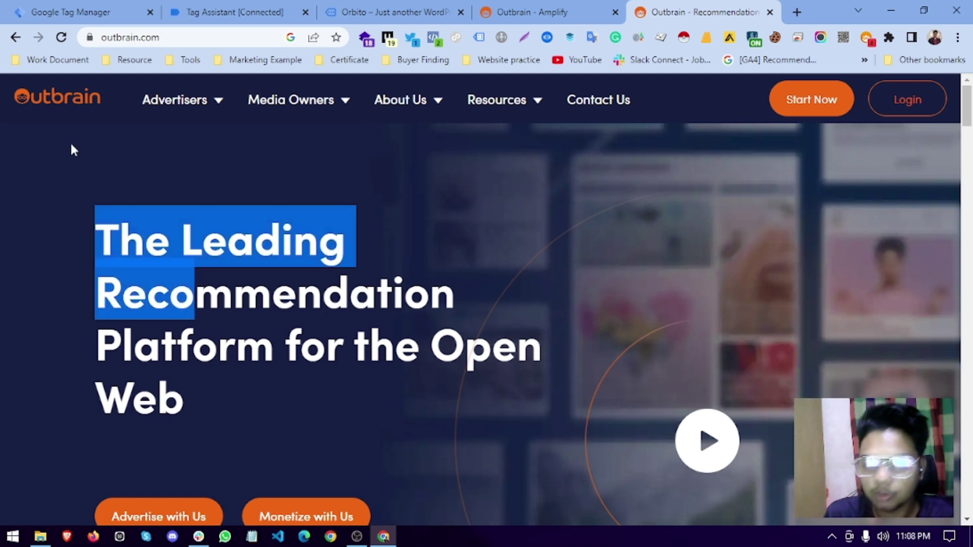
left_click_drag(5, 232, 200, 347)
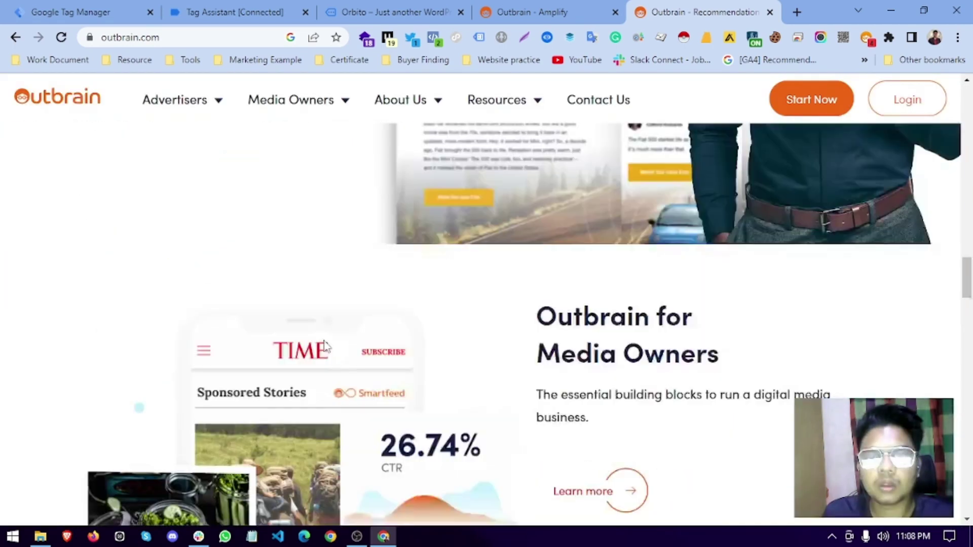
scroll(323, 343, "up", 15)
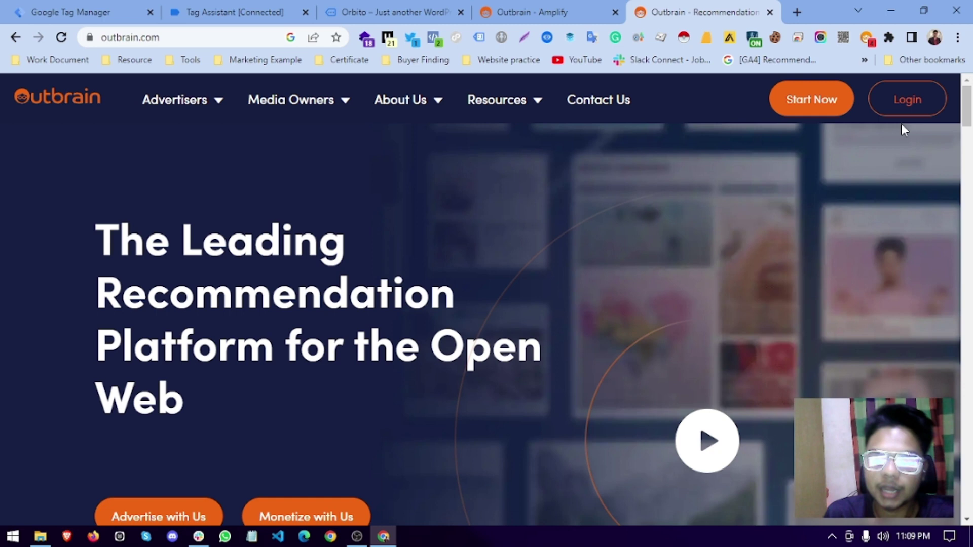
left_click(522, 11)
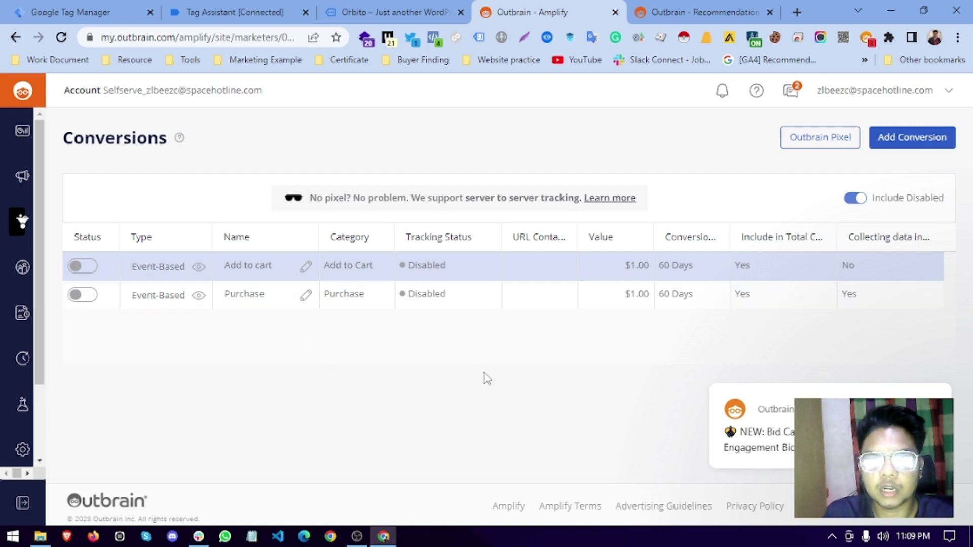
key("ctrl+1")
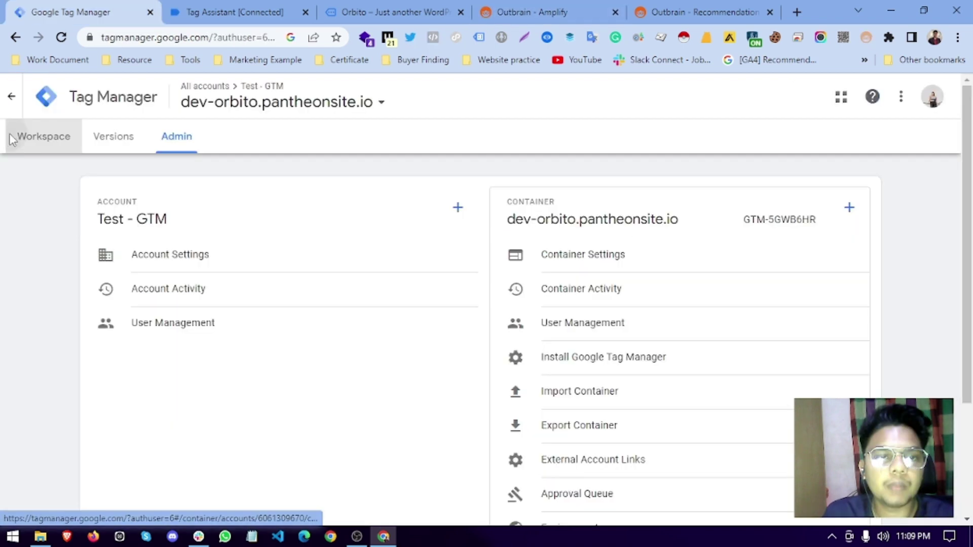
left_click(50, 143)
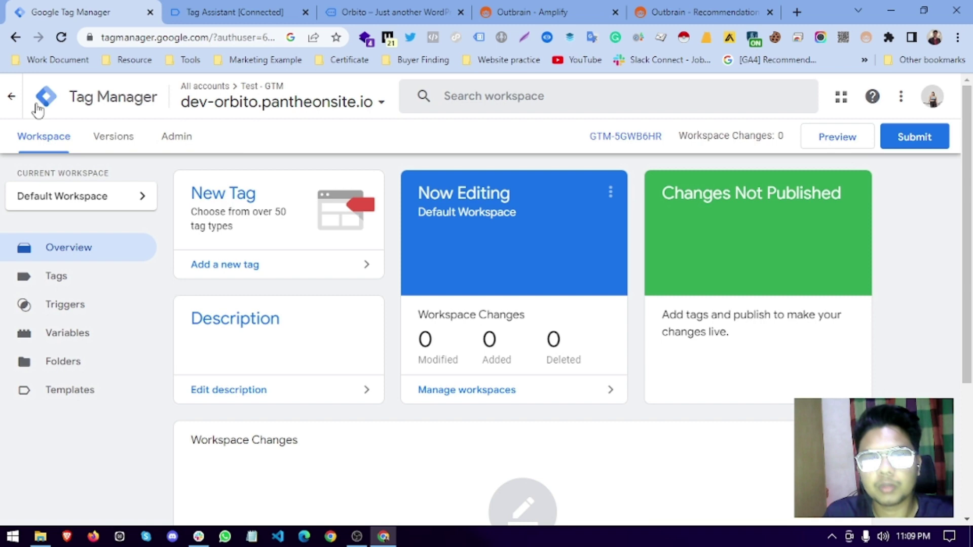
left_click(385, 12)
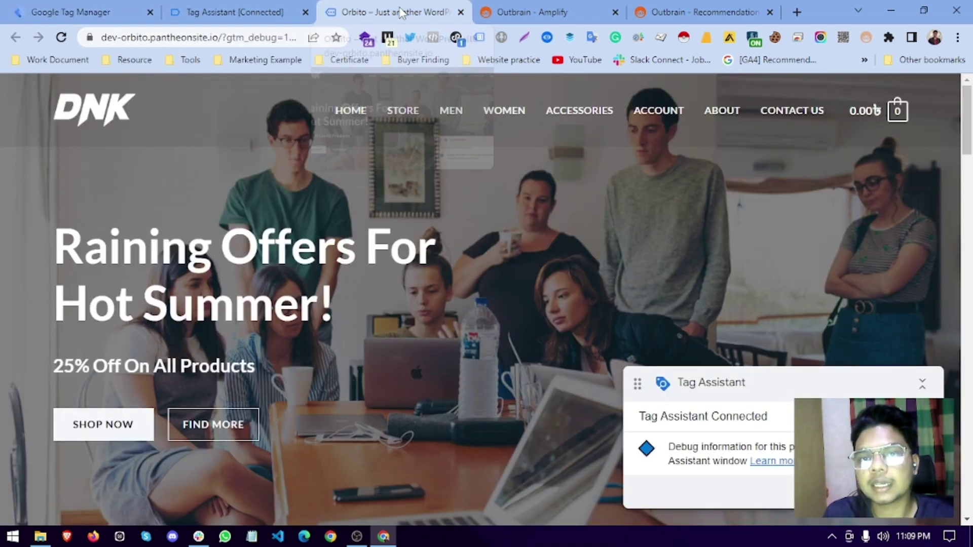
scroll(455, 350, "down", 10)
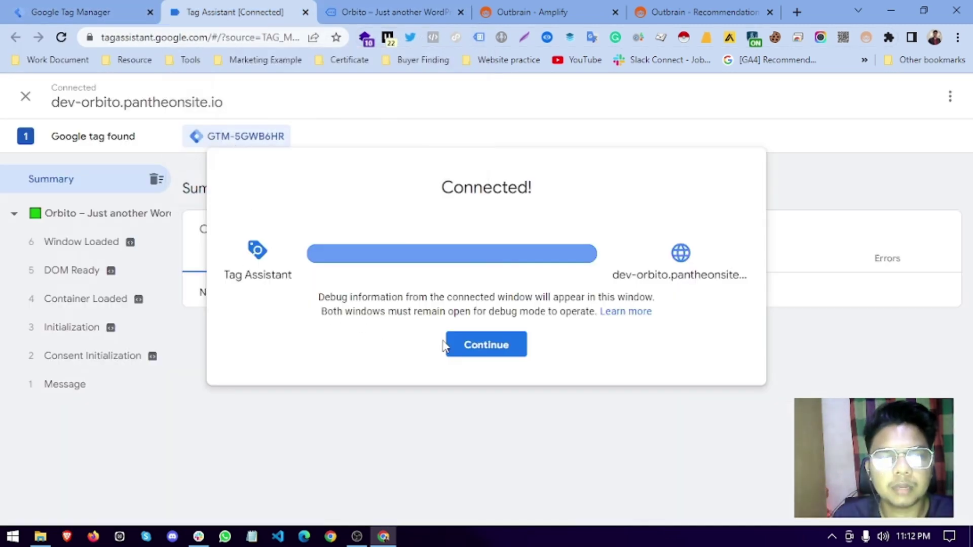
Dismiss the Tag Assistant connection dialog and look over the connected Orbito store homepage down to its Featured Products.
left_click(448, 346)
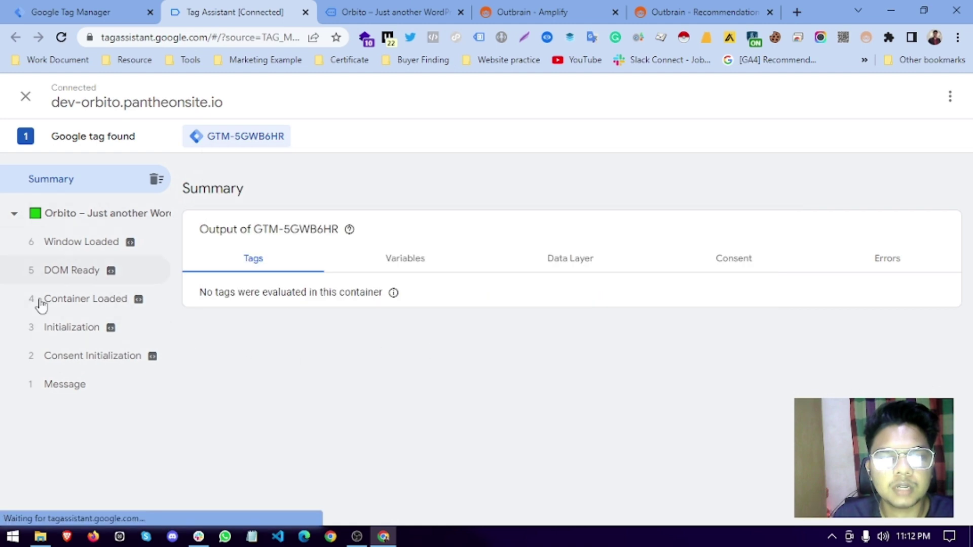
left_click(385, 12)
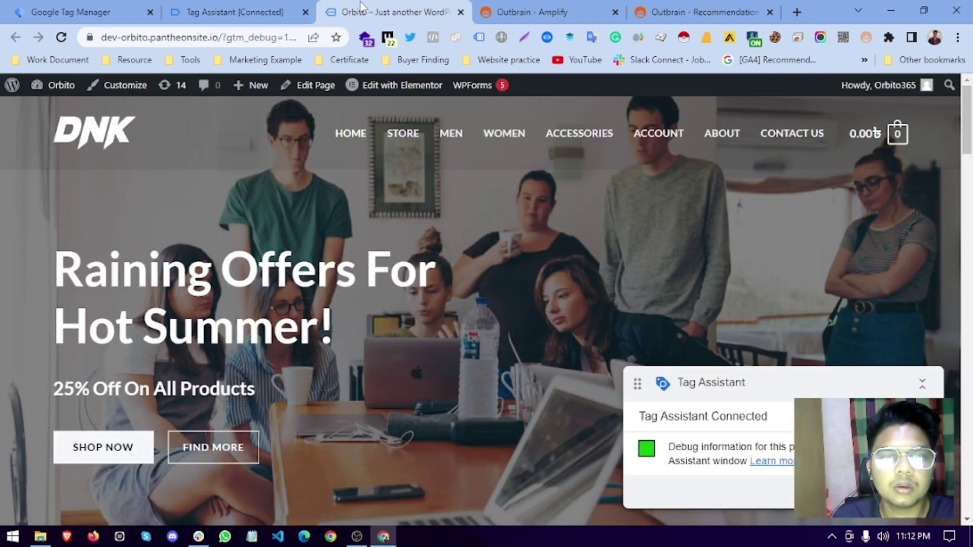
scroll(508, 221, "down", 5)
scroll(508, 227, "down", 9)
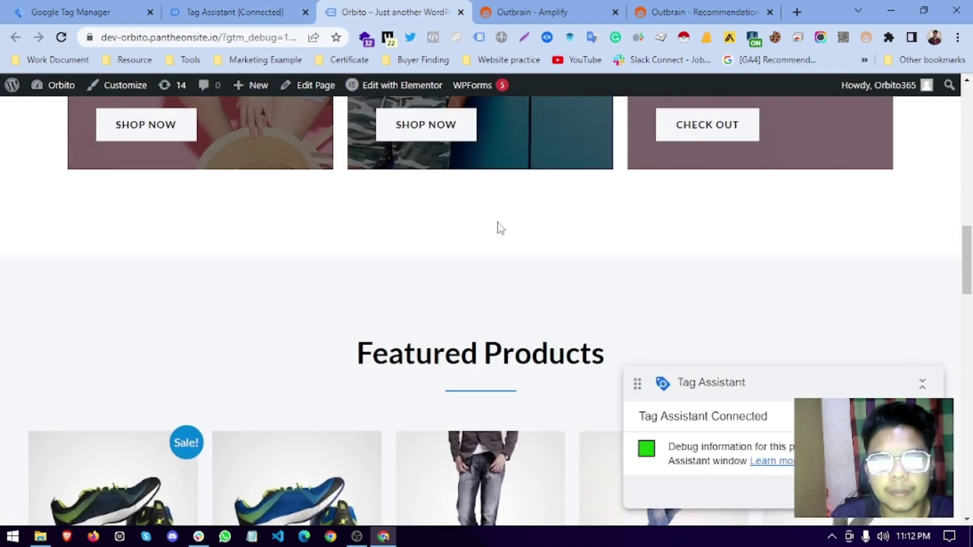
scroll(498, 226, "up", 5)
left_click(3, 6)
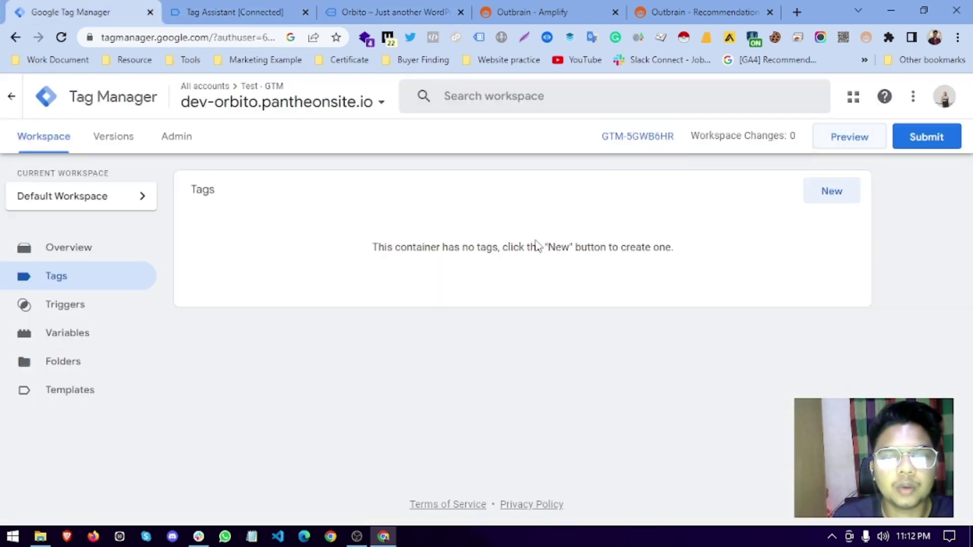
left_click(838, 191)
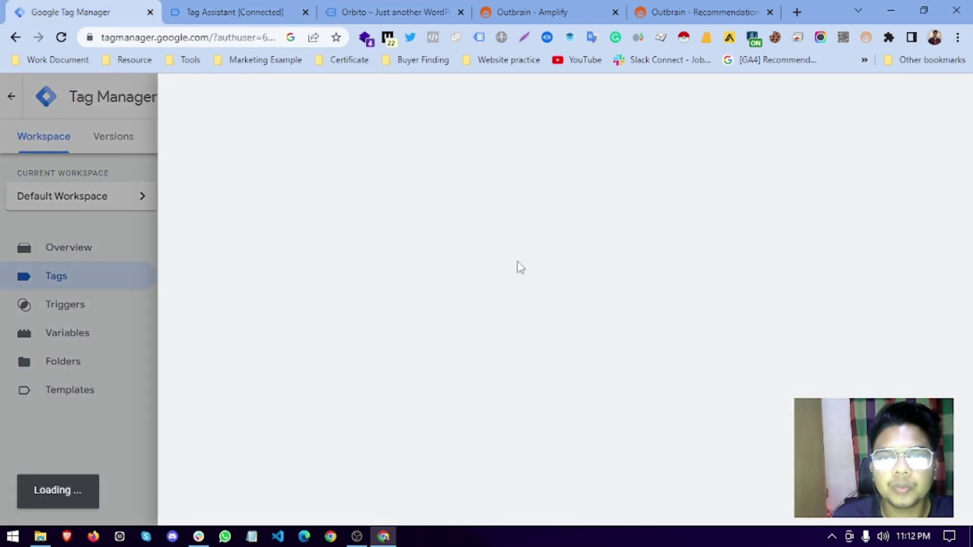
left_click(102, 233)
Review the Overview, Campaigns and Conversions pages of the Outbrain Amplify account.
left_click(604, 8)
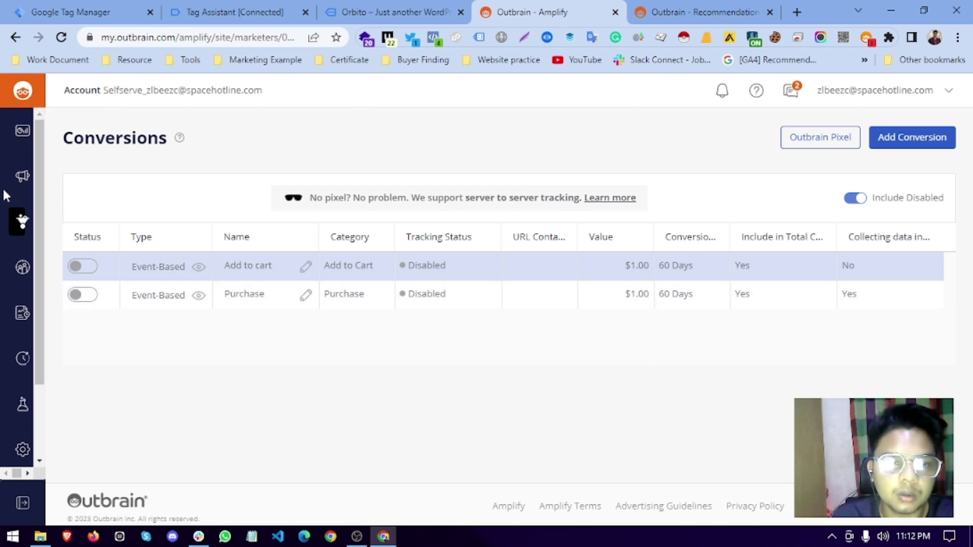
left_click(20, 132)
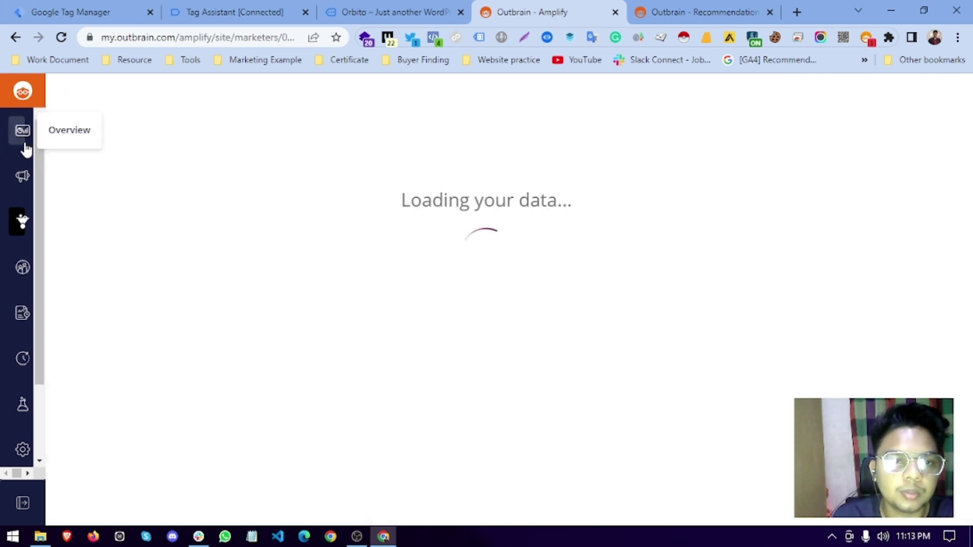
scroll(459, 399, "down", 1)
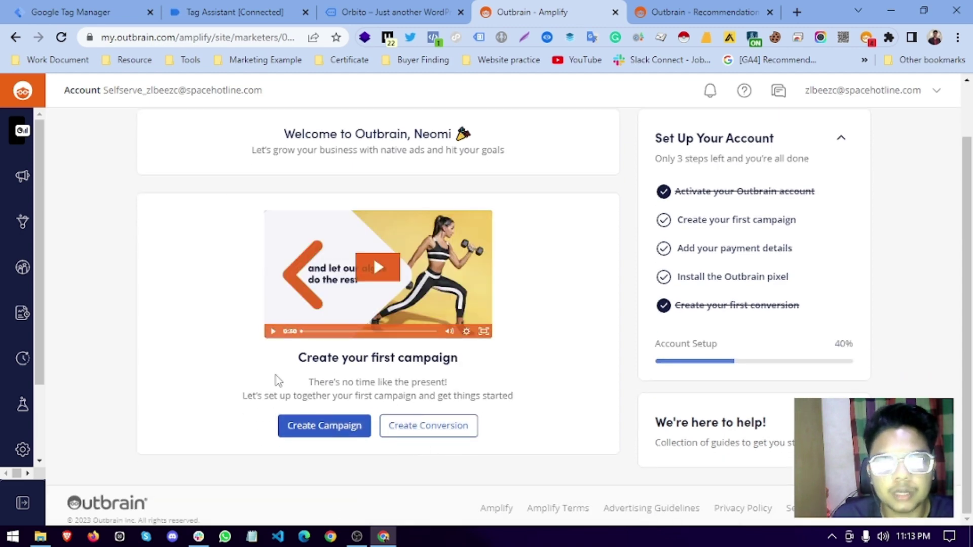
left_click(20, 176)
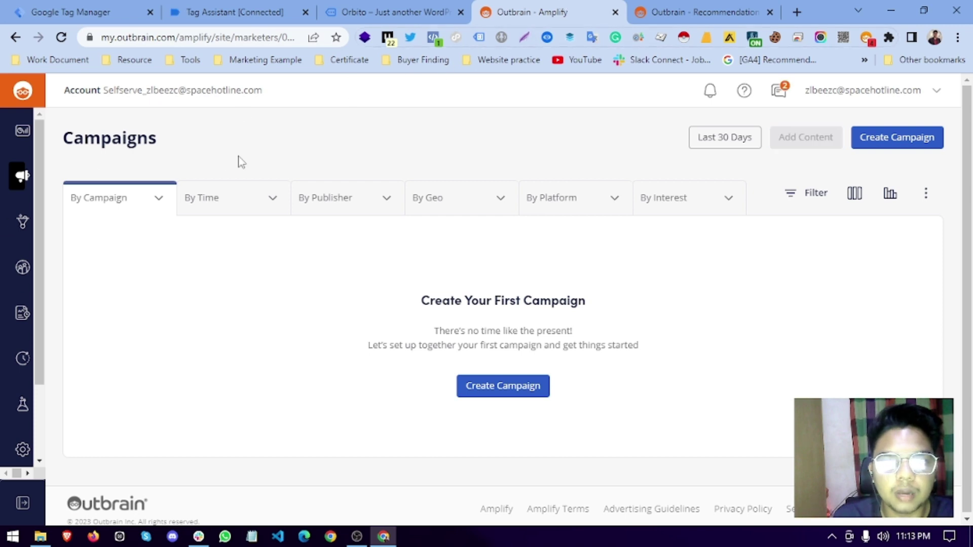
left_click(23, 229)
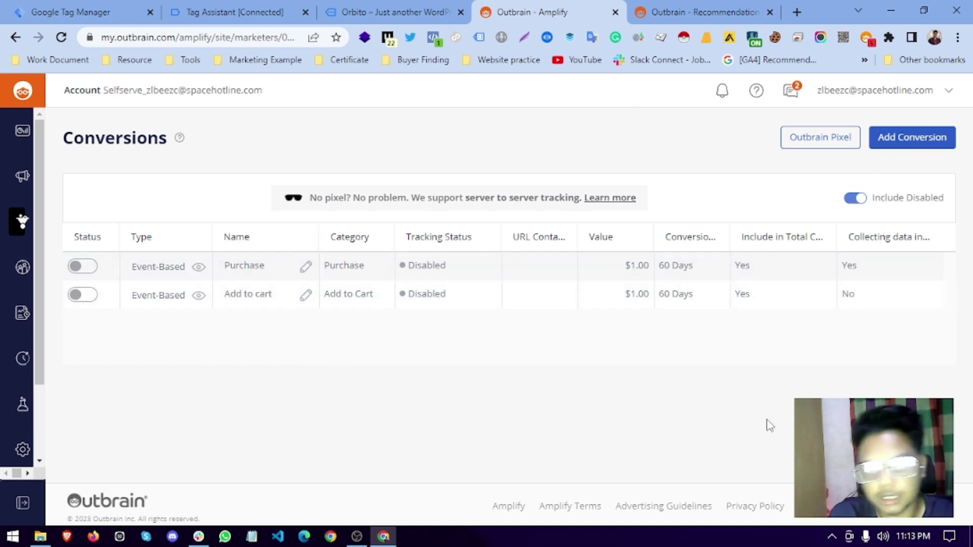
mouse_move(744, 246)
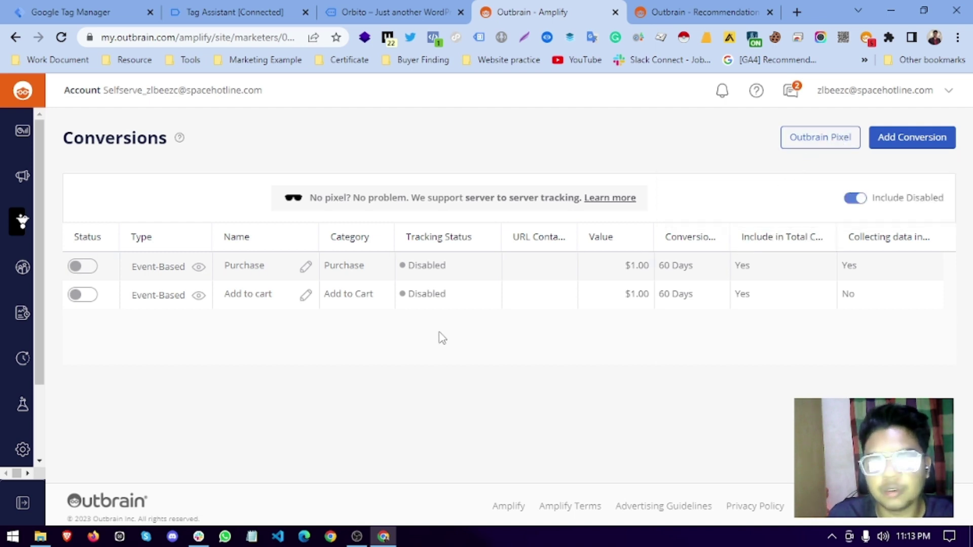
Copy the Outbrain Pixel base code from the Conversions page and paste it into a blank Notepad document.
left_click(816, 145)
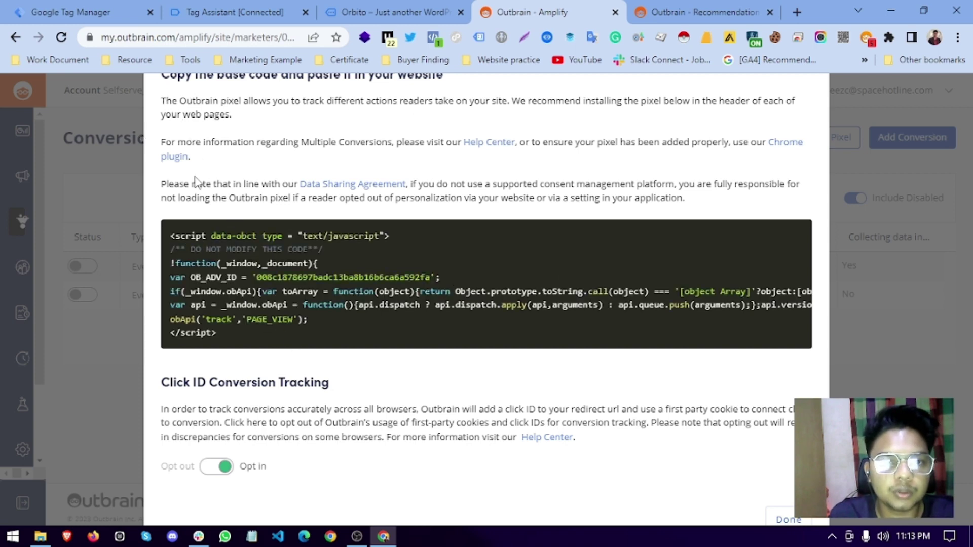
mouse_move(191, 256)
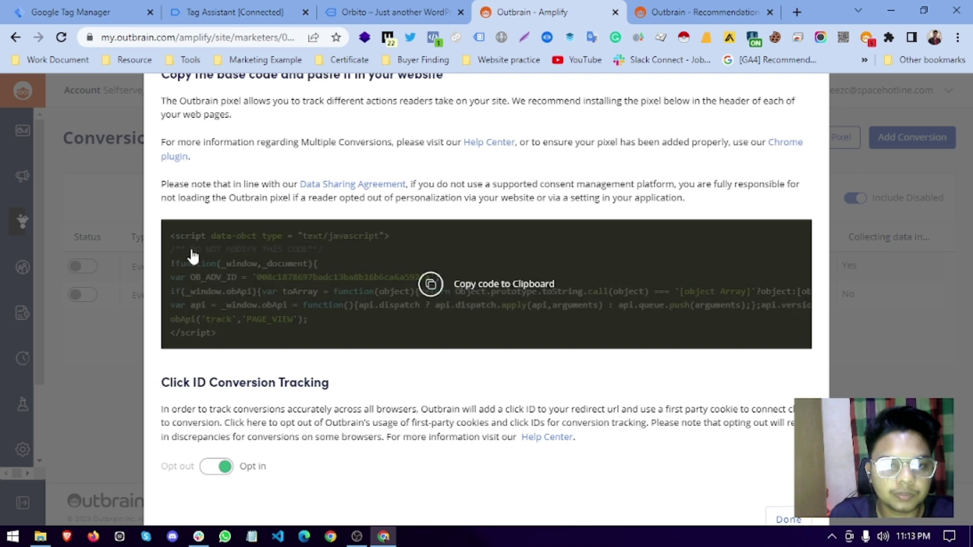
left_click(428, 282)
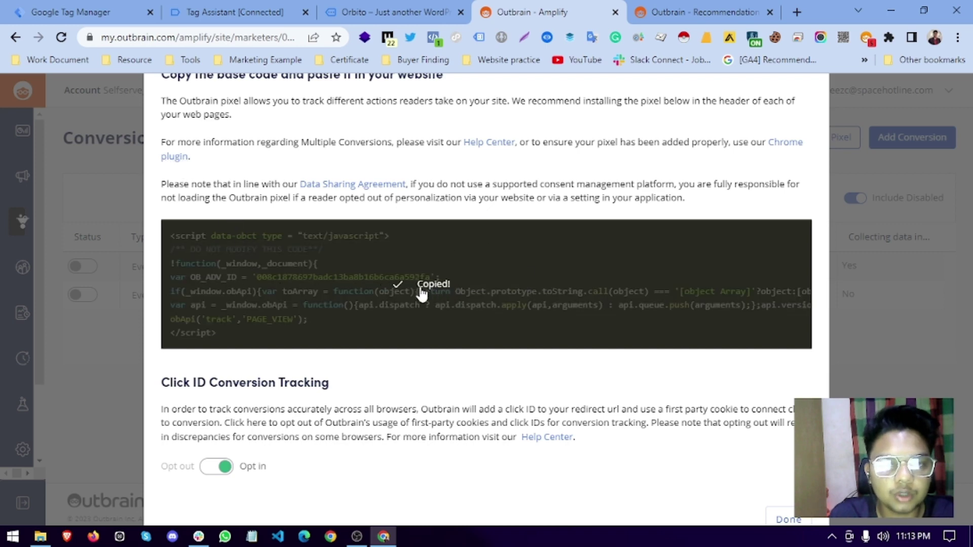
left_click(252, 536)
right_click(386, 81)
left_click(297, 109)
right_click(297, 106)
left_click(334, 165)
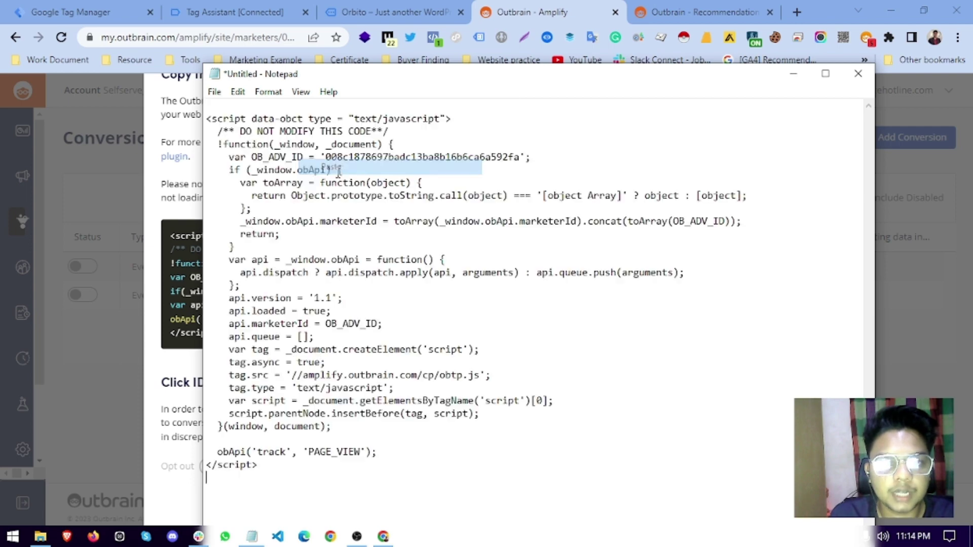
left_click(59, 187)
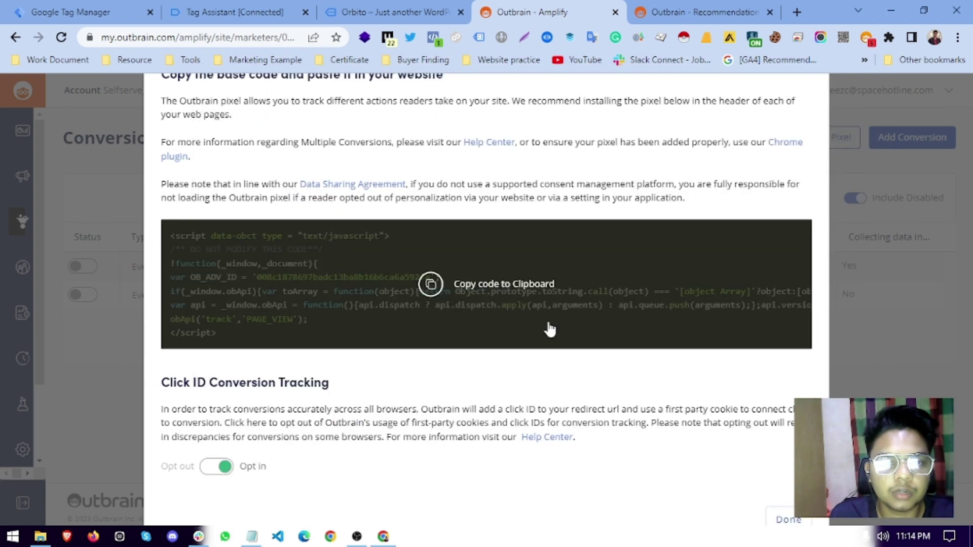
Start a new tag in the Google Tag Manager container and set its tag type to Custom HTML.
left_click(390, 11)
left_click(13, 14)
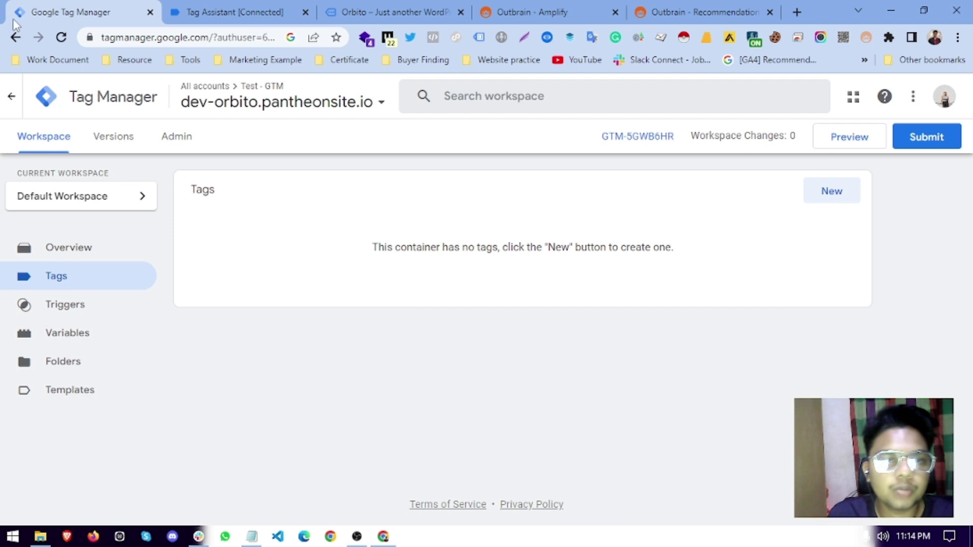
left_click(817, 193)
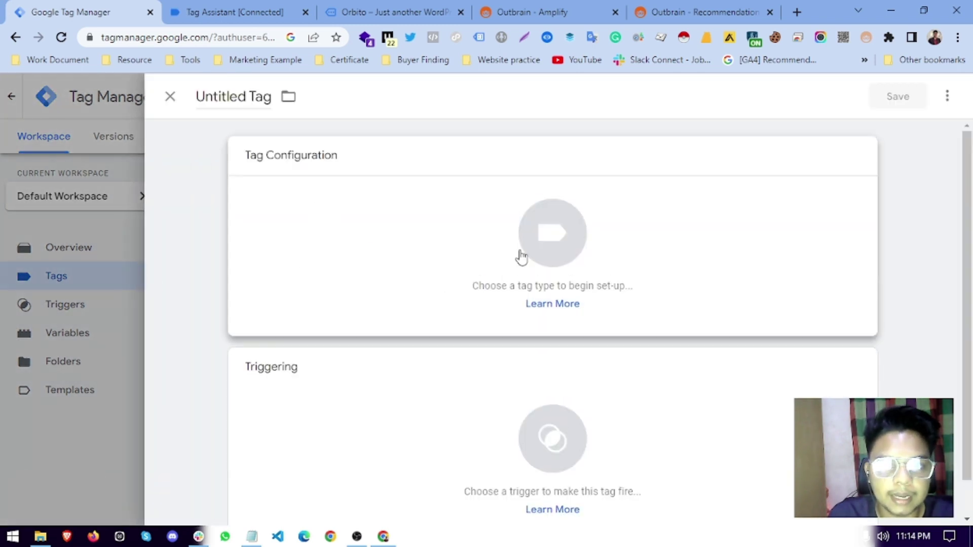
left_click(519, 257)
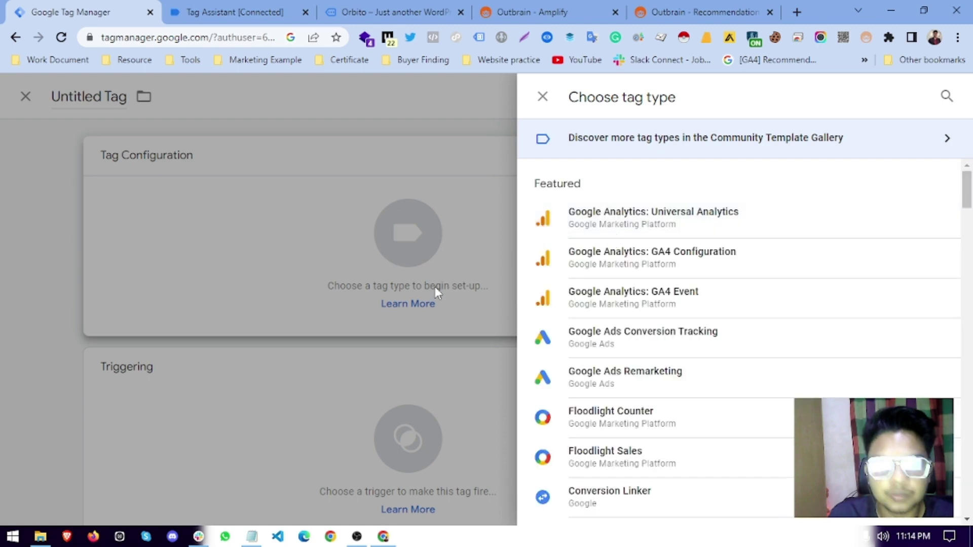
scroll(710, 405, "down", 6)
scroll(705, 441, "up", 10)
scroll(739, 304, "down", 8)
left_click(531, 355)
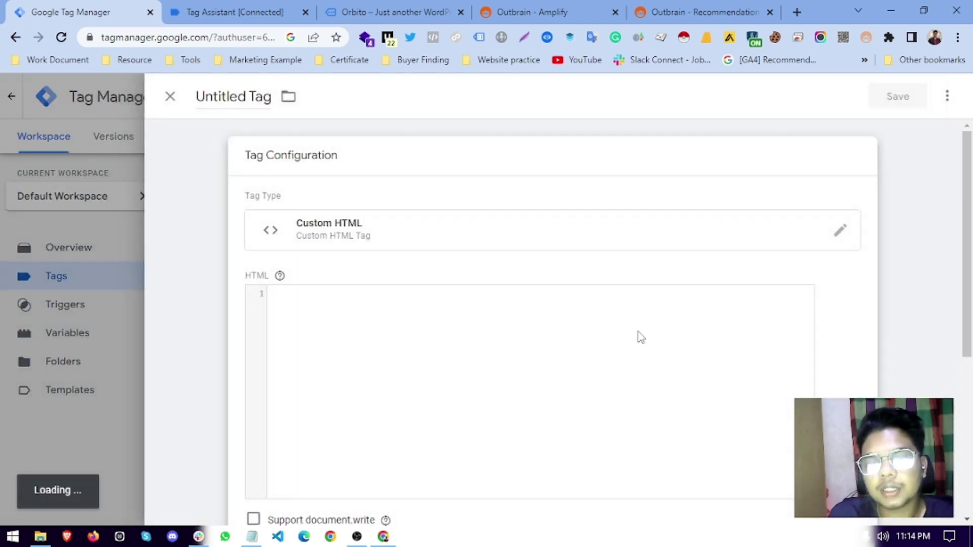
Copy the entire Outbrain pixel script from Notepad and paste it into the Custom HTML tag's HTML field.
left_click(259, 540)
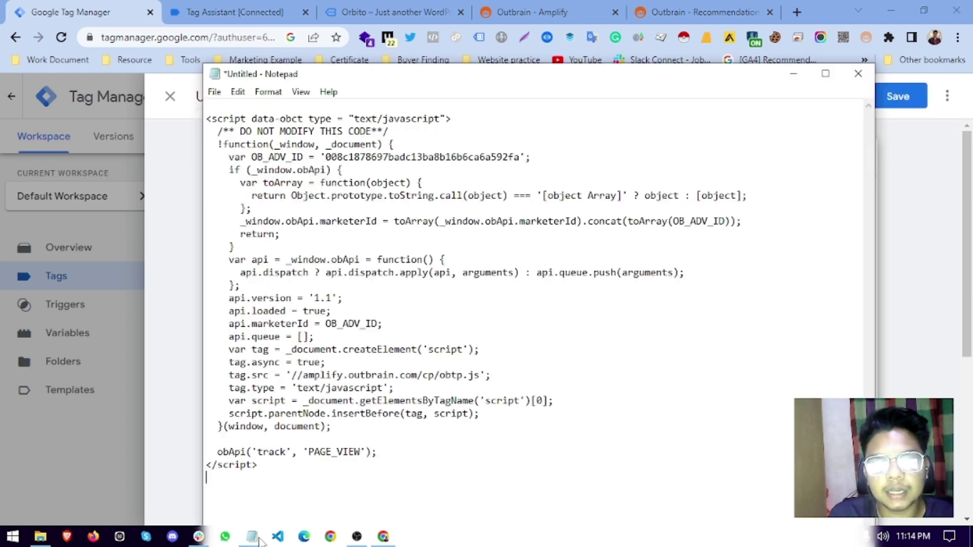
key("ctrl+a")
right_click(413, 417)
left_click(441, 306)
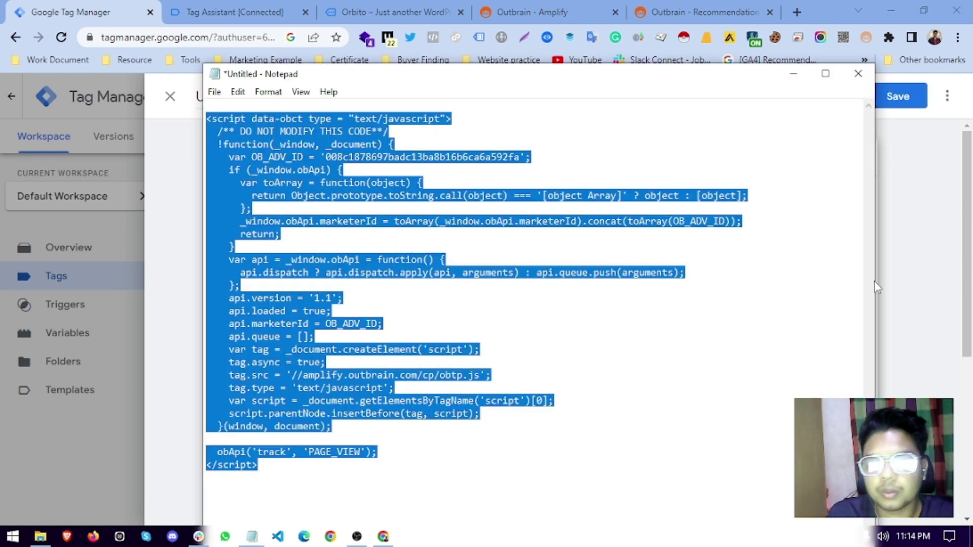
left_click(901, 282)
right_click(398, 328)
left_click(321, 223)
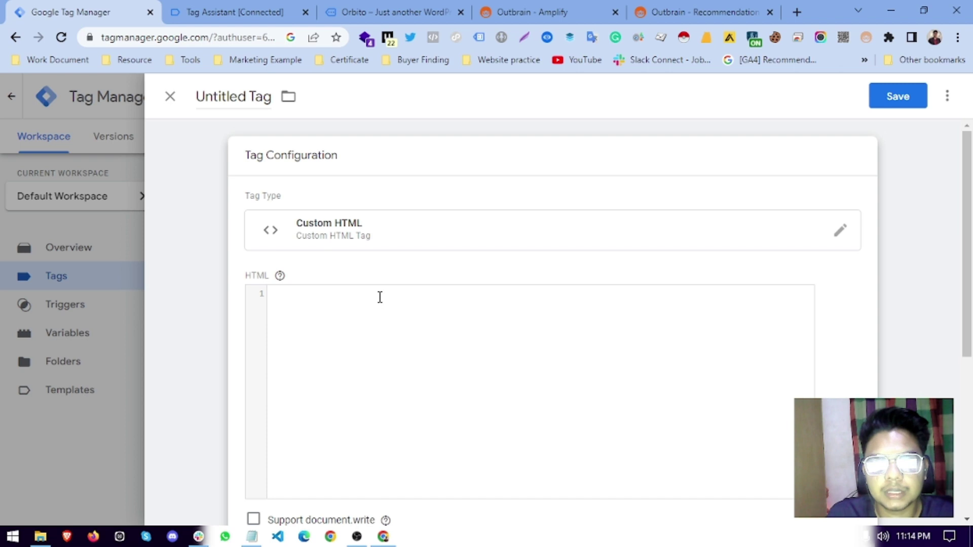
right_click(374, 336)
left_click(408, 202)
scroll(560, 406, "up", 2)
scroll(542, 407, "down", 2)
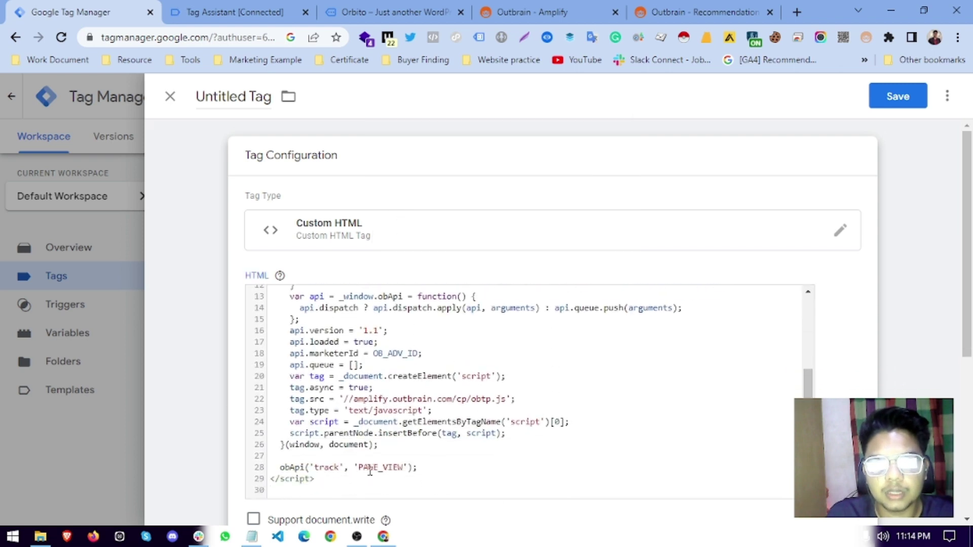
Reopen the tag type selection and search the Community Template Gallery for "out".
left_click(841, 235)
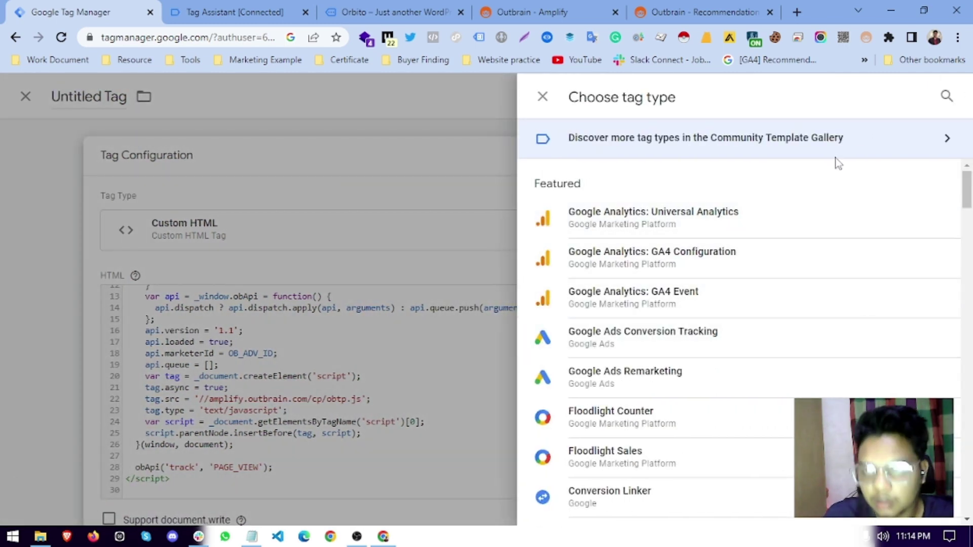
left_click(709, 148)
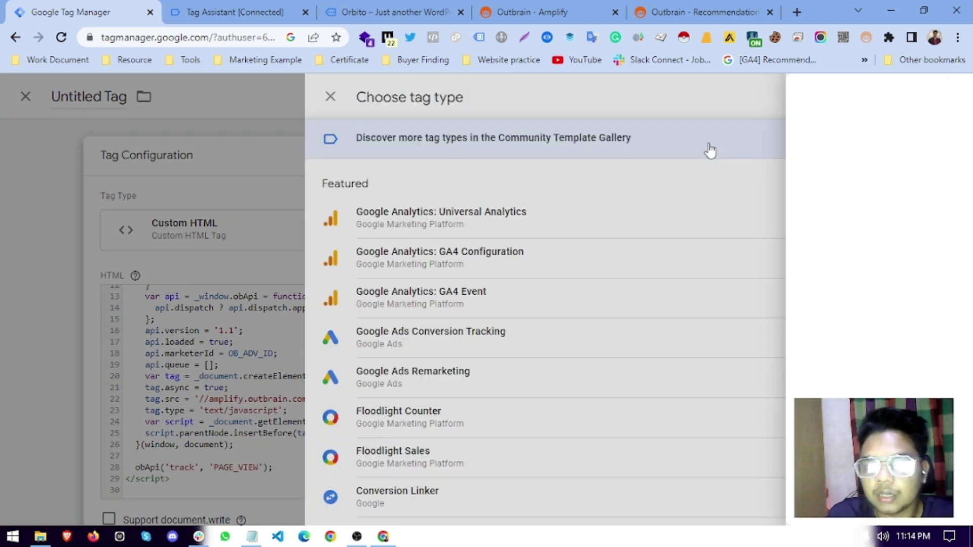
scroll(720, 355, "down", 4)
scroll(728, 363, "up", 4)
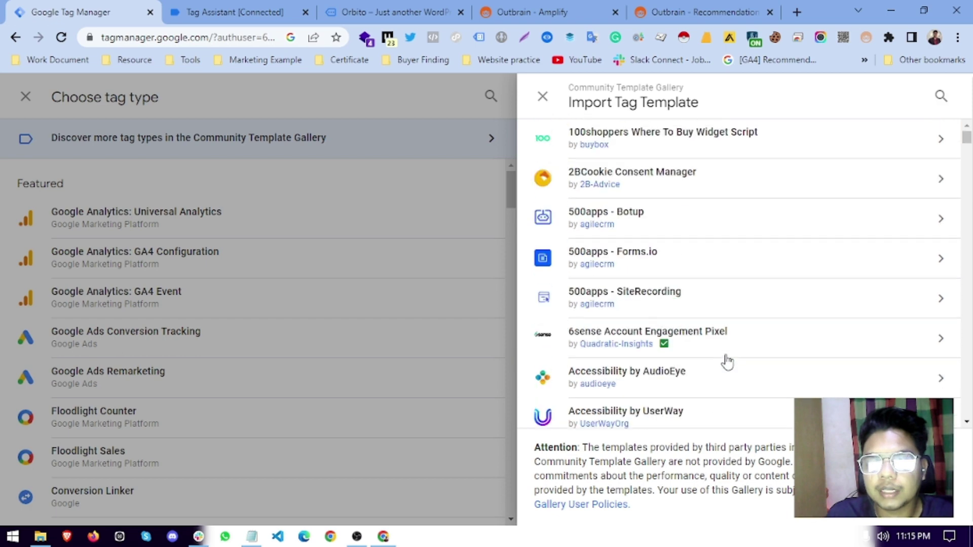
left_click(940, 97)
type("out")
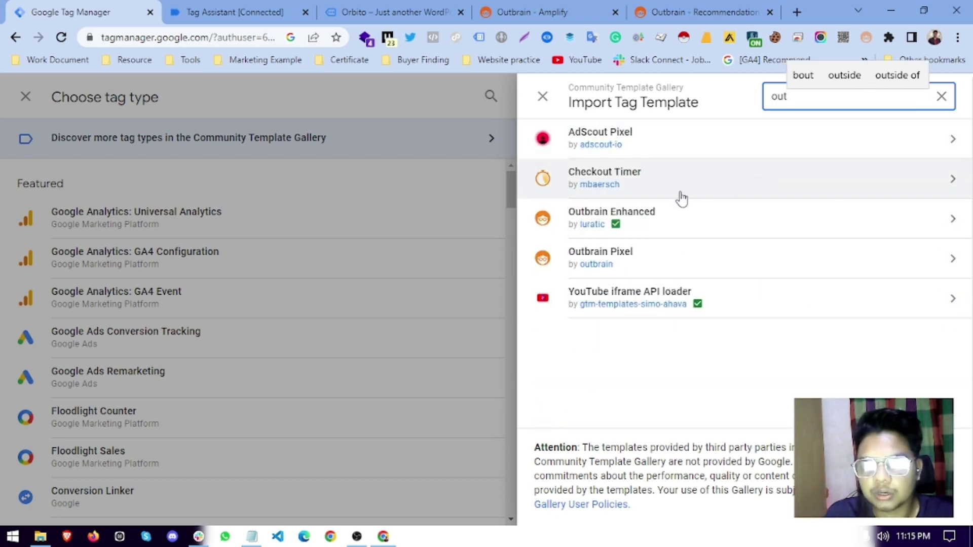
Add the Outbrain Pixel template by outbrain to the workspace as the tag's type, accepting its permissions.
left_click(616, 224)
left_click(573, 278)
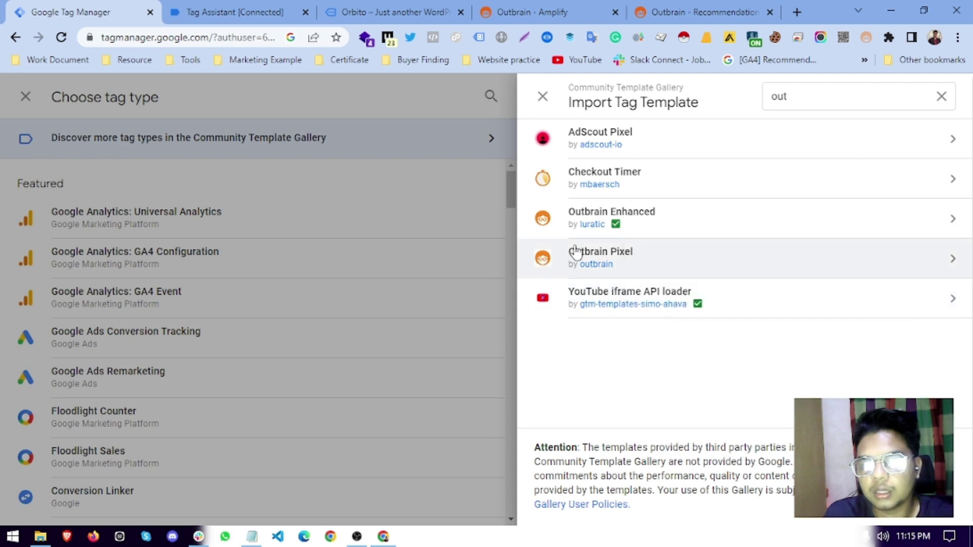
left_click(635, 250)
left_click(815, 106)
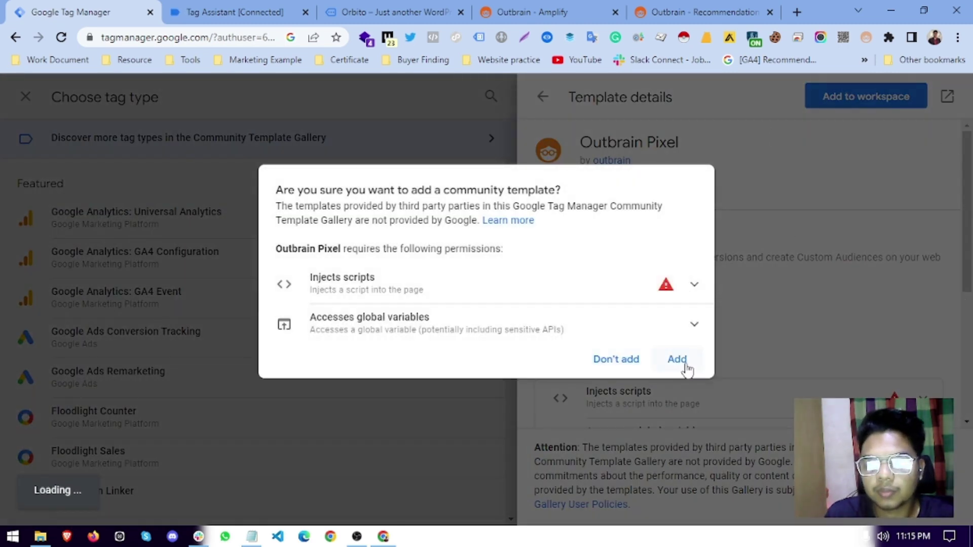
left_click(679, 359)
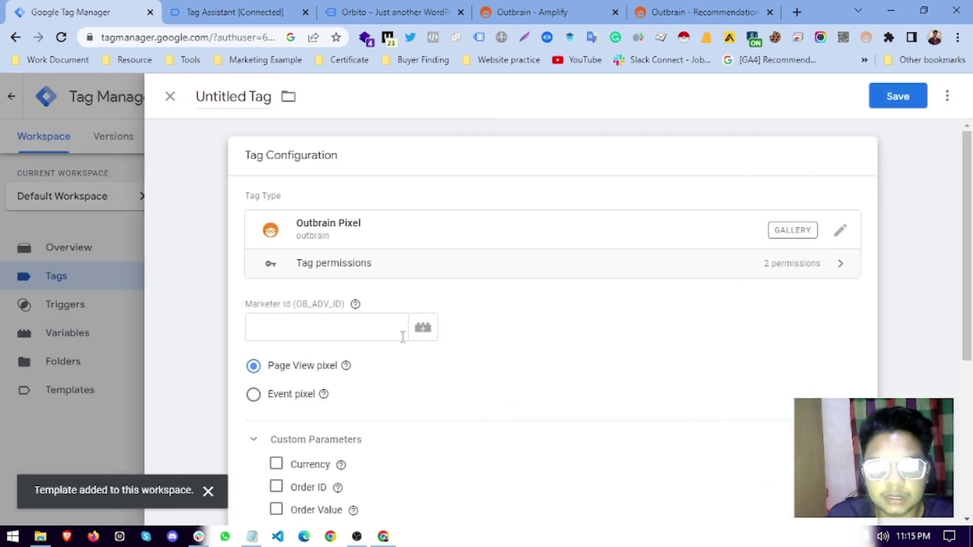
Copy the OB_ADV_ID value, without its quotes, from the Outbrain pixel script in Notepad.
left_click(332, 328)
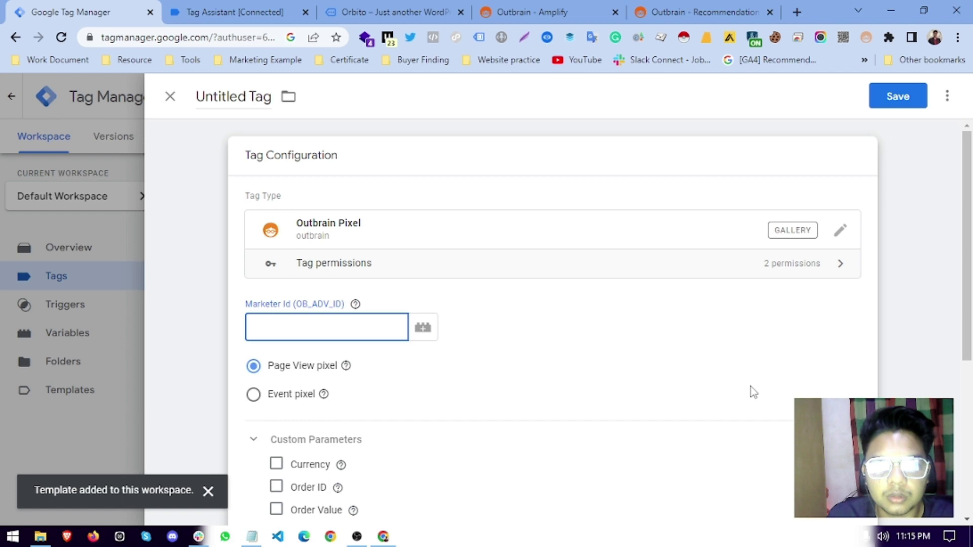
left_click(266, 99)
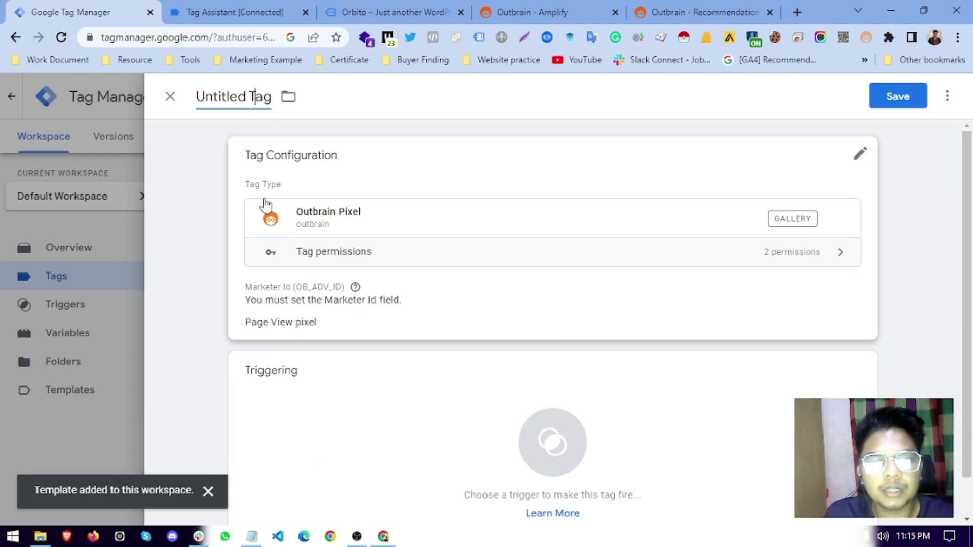
left_click(408, 251)
left_click(400, 319)
left_click(336, 333)
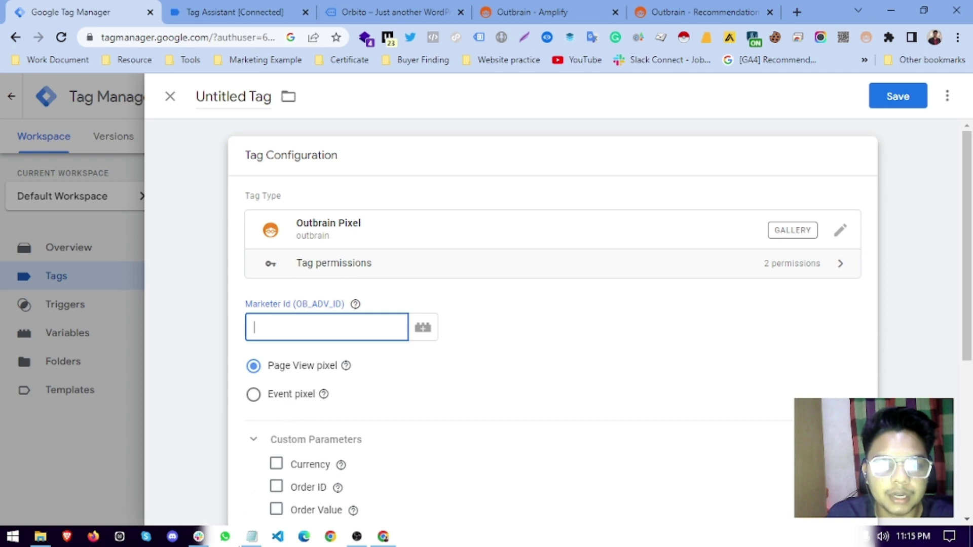
left_click(252, 536)
left_click(400, 272)
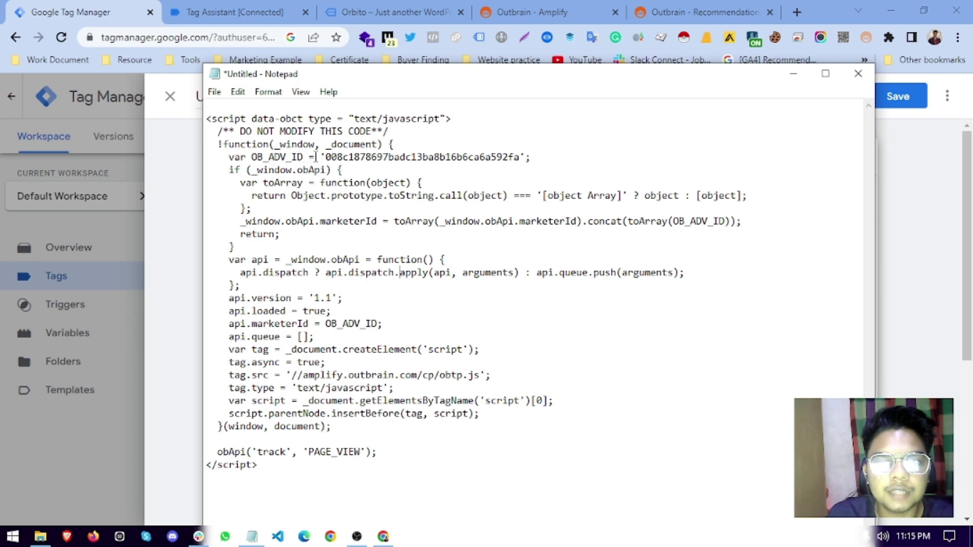
left_click_drag(325, 158, 527, 161)
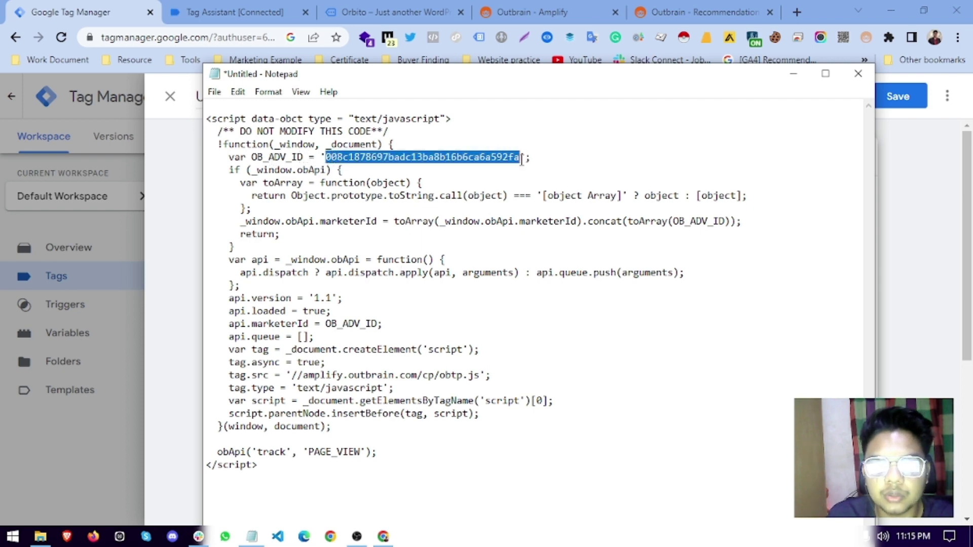
right_click(514, 160)
left_click(553, 205)
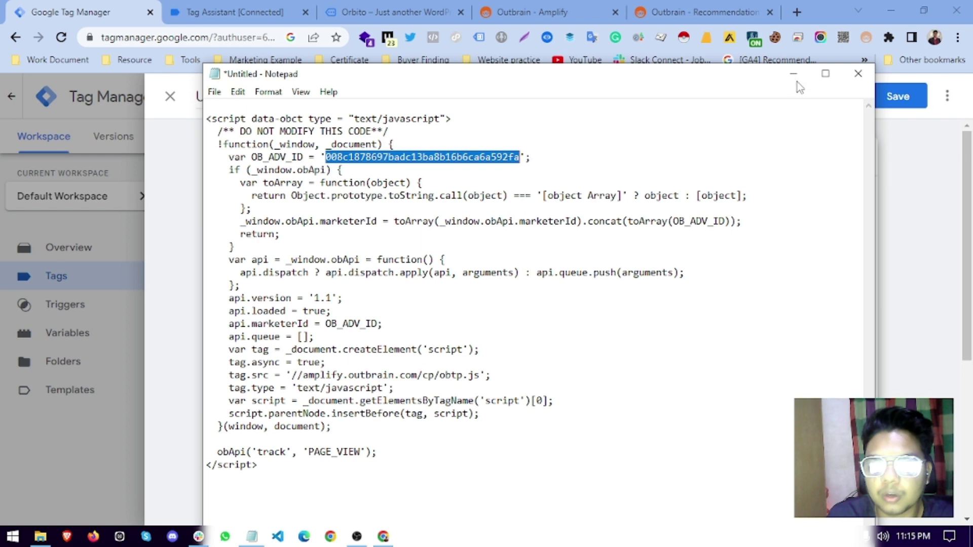
Return to Tag Manager and paste the copied advertiser ID into the tag's Marketer Id (OB_ADV_ID) field.
left_click(794, 73)
right_click(361, 324)
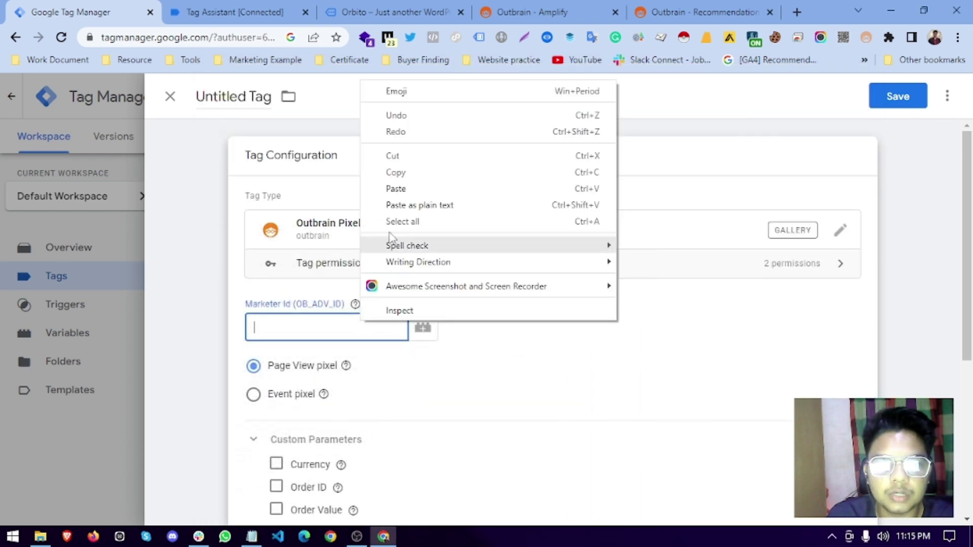
left_click(401, 190)
left_click(699, 341)
Keep the Page View pixel option and assign the All Pages trigger to the tag.
scroll(507, 330, "down", 2)
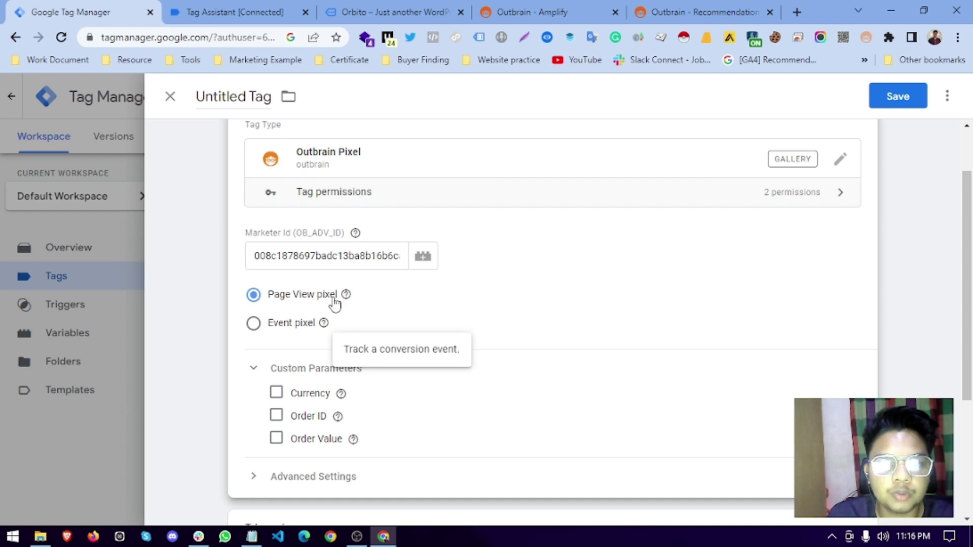
mouse_move(344, 298)
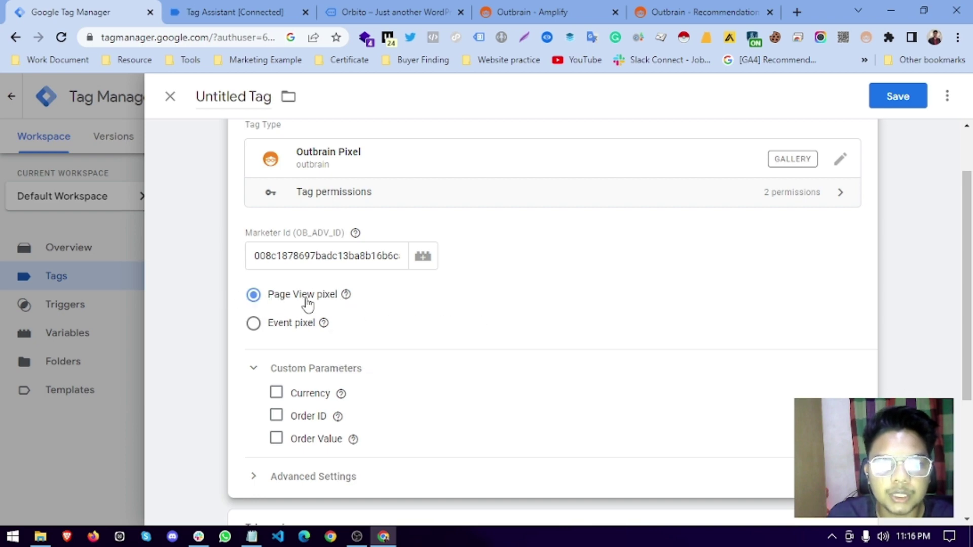
scroll(412, 300, "down", 4)
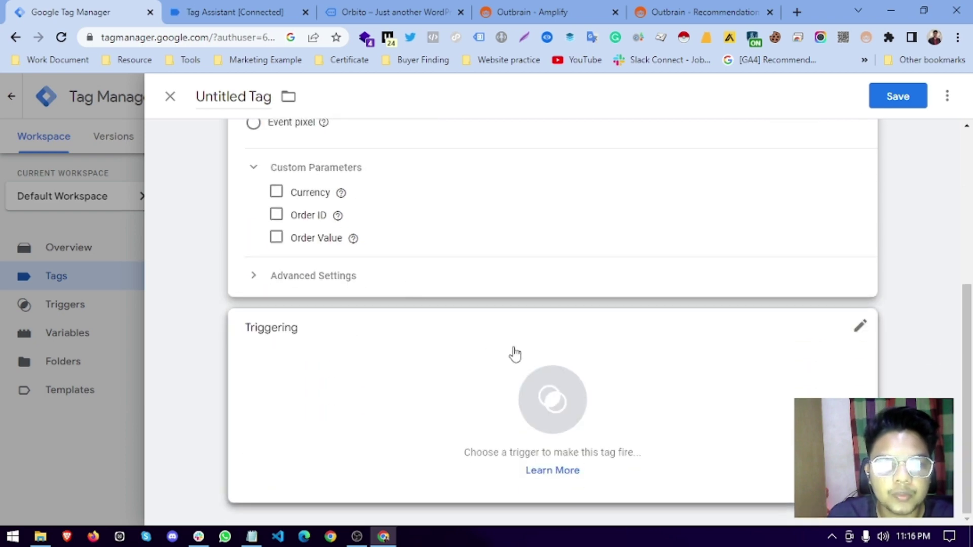
left_click(495, 415)
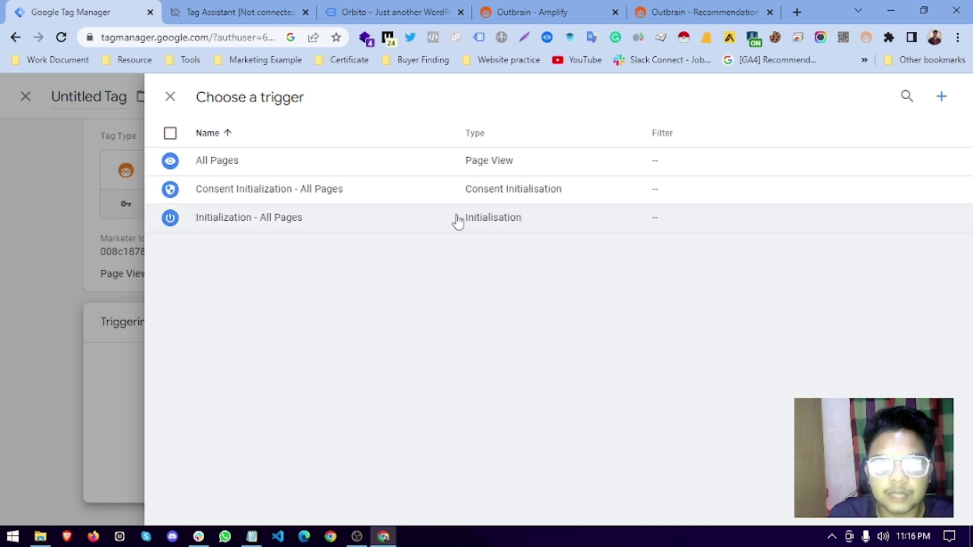
left_click(250, 170)
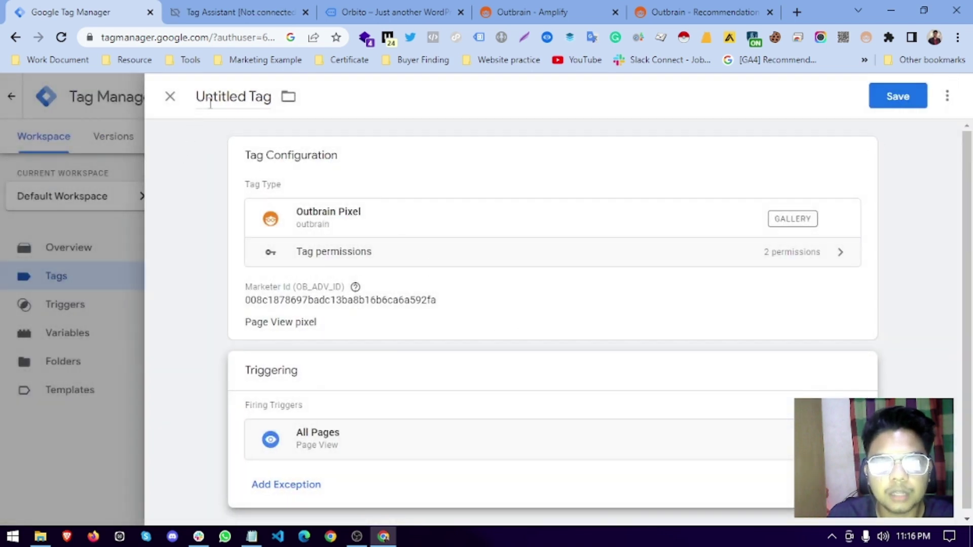
Name the tag "Outbrain - Page View - Tag" and save it.
double_click(245, 98)
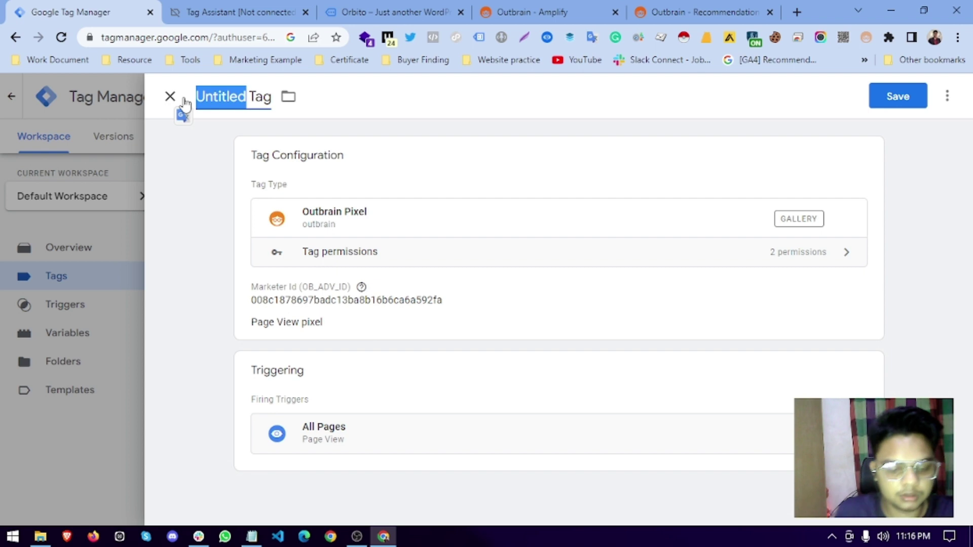
type("Out")
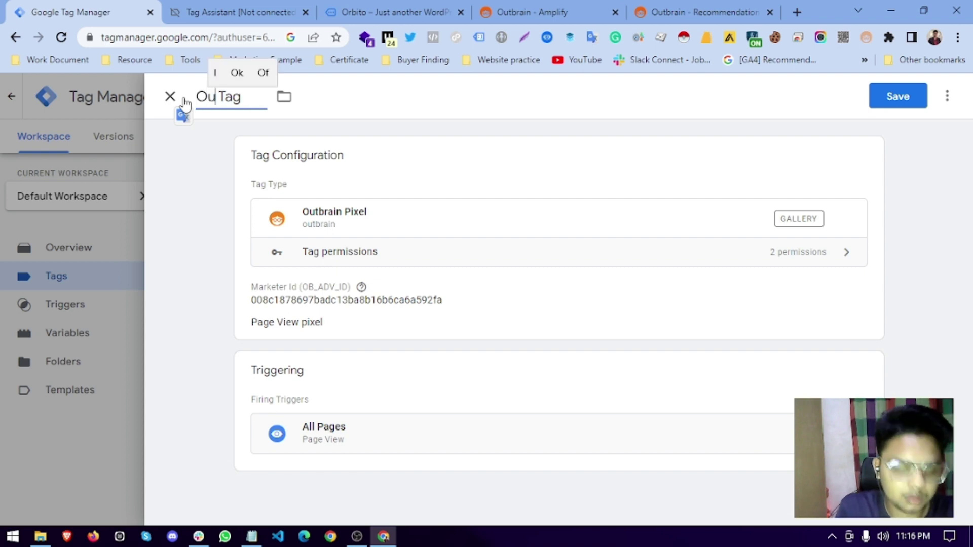
type("brain ")
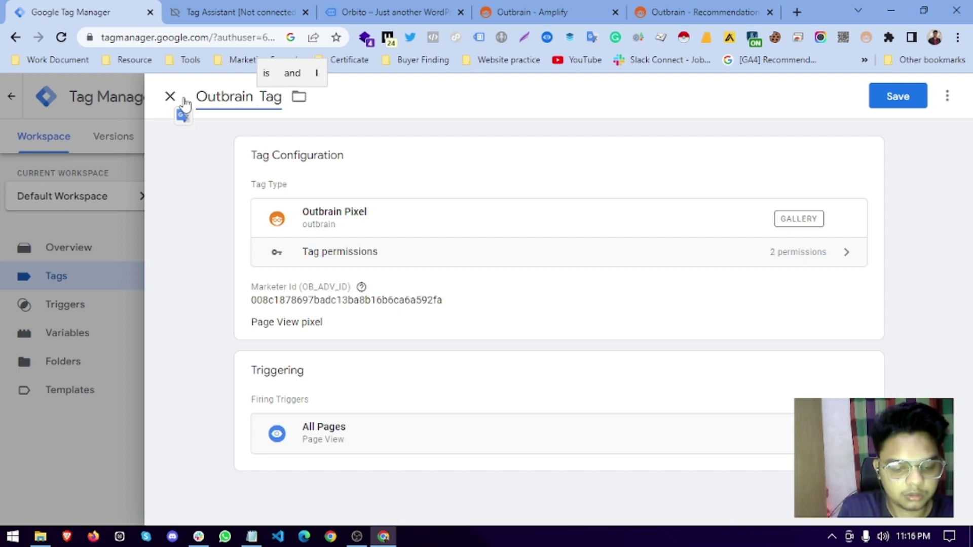
type(" - Page View")
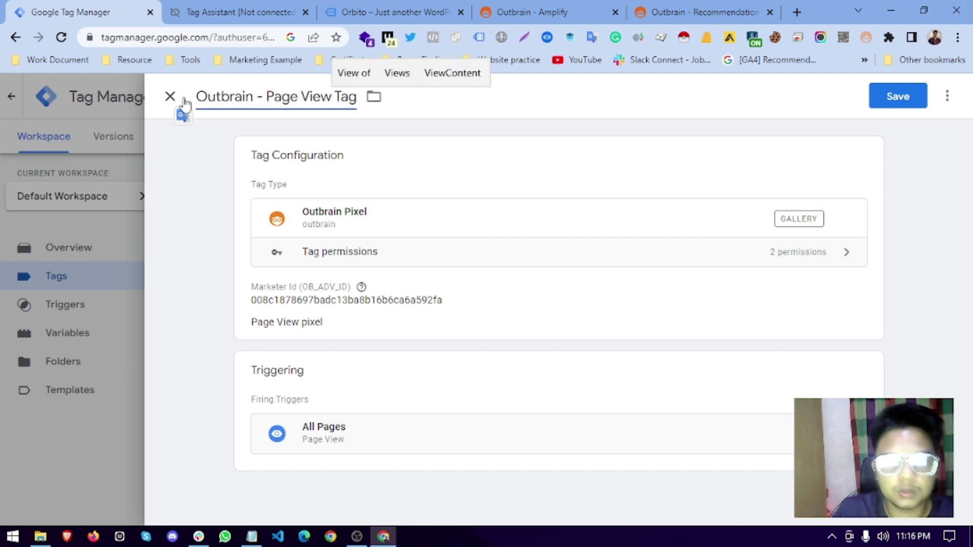
type(" -")
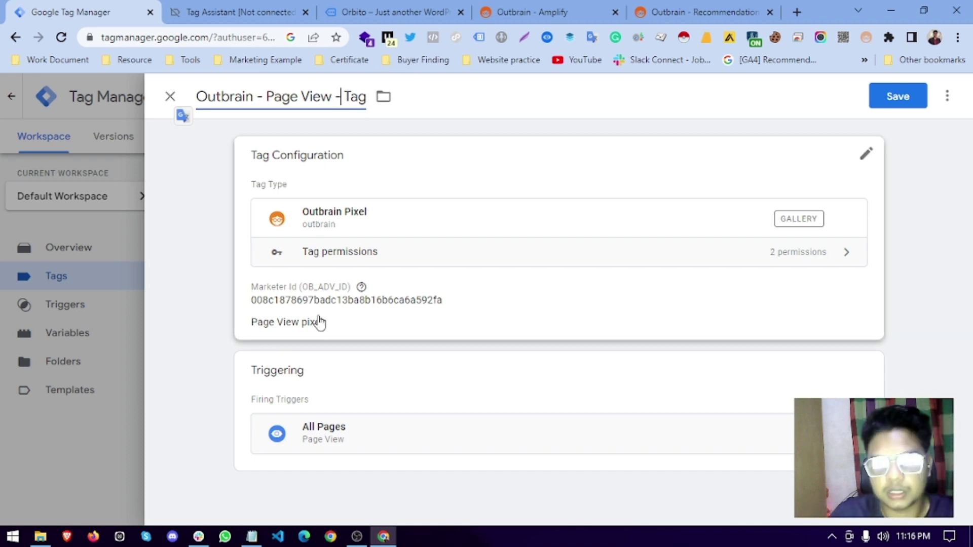
left_click(888, 97)
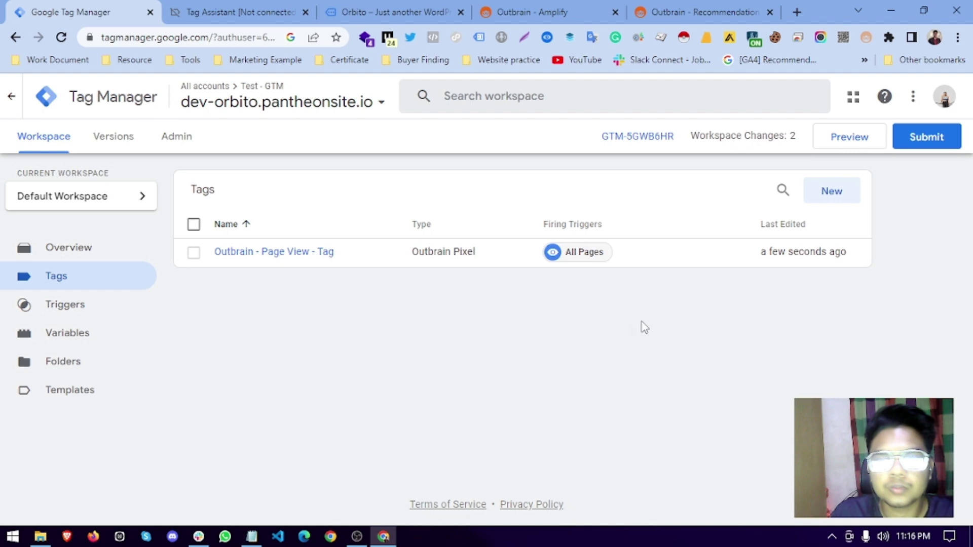
Submit the workspace changes and publish the container.
left_click(929, 139)
left_click(936, 105)
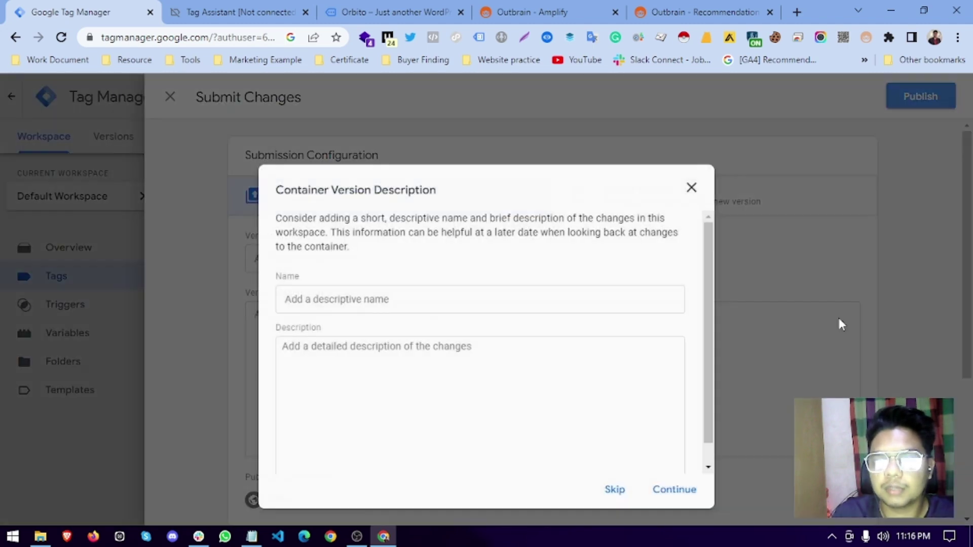
Switch to Outbrain Amplify, follow the Chrome plugin link in the Outbrain Pixel instructions, and view the Outbrain Pixel Tracker extension page.
left_click(558, 12)
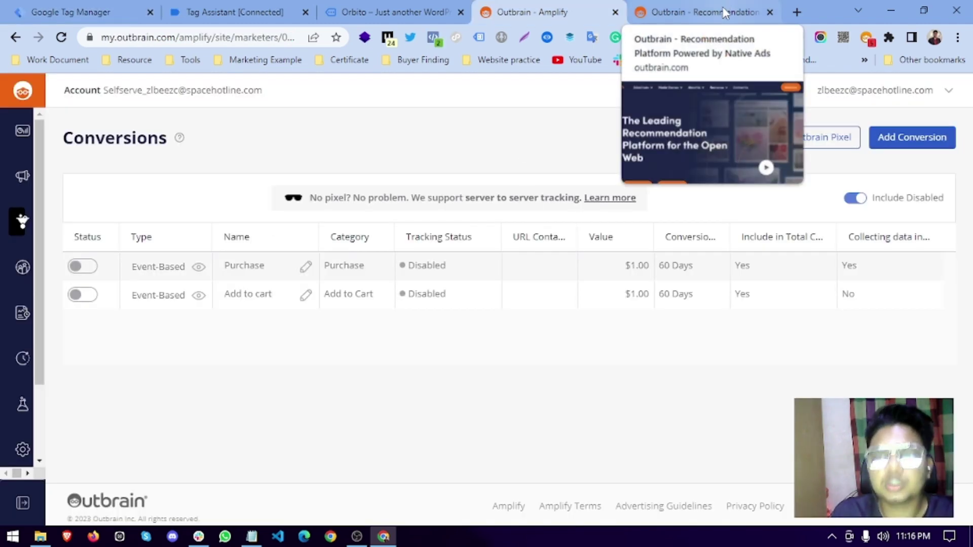
left_click(820, 138)
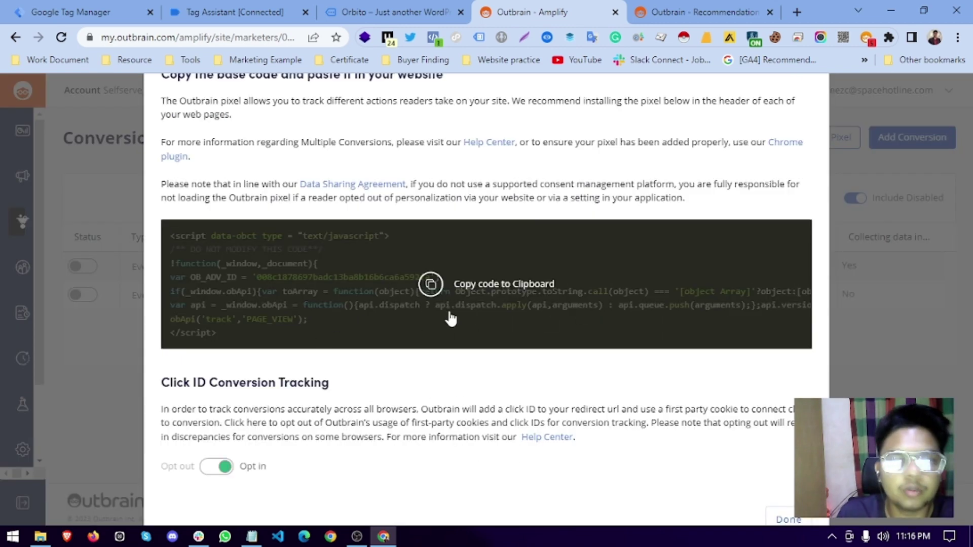
left_click(174, 157)
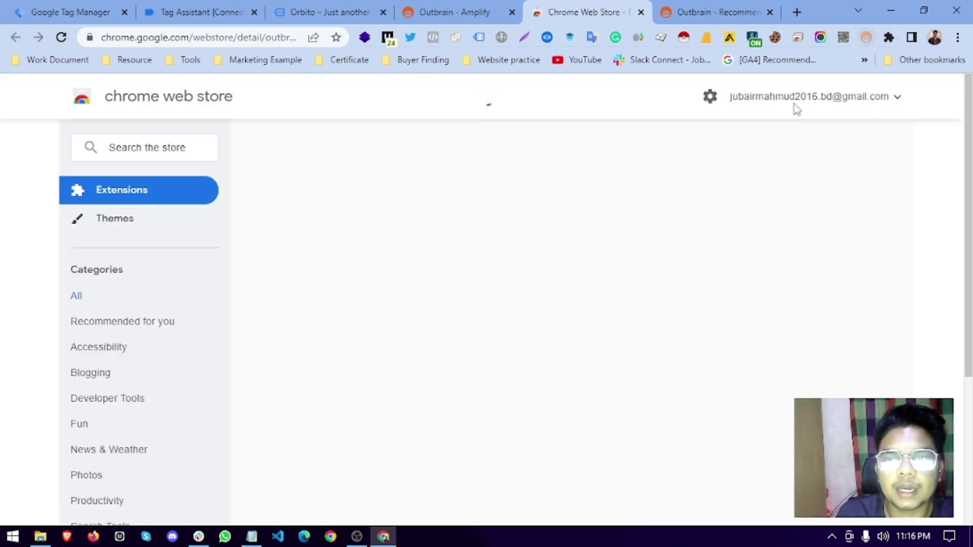
left_click_drag(182, 196, 391, 194)
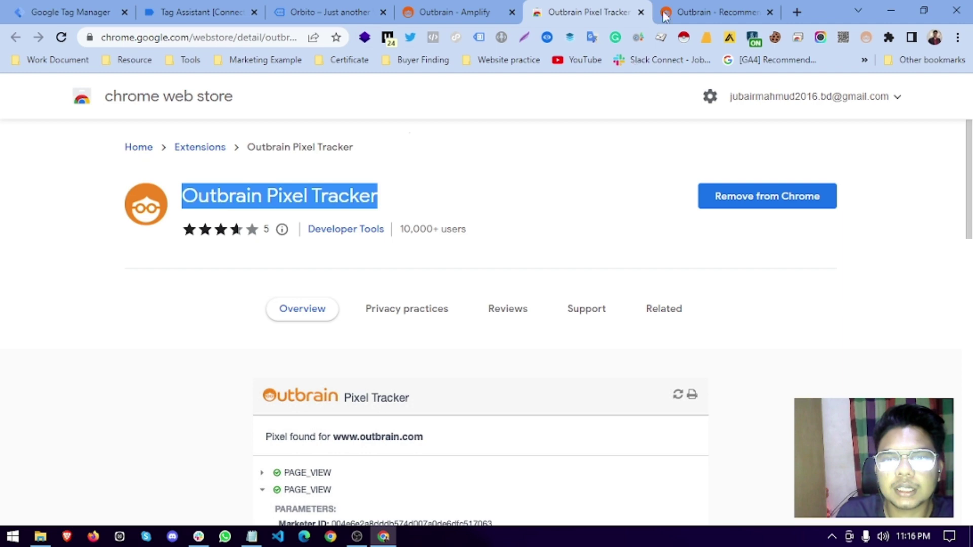
left_click(641, 13)
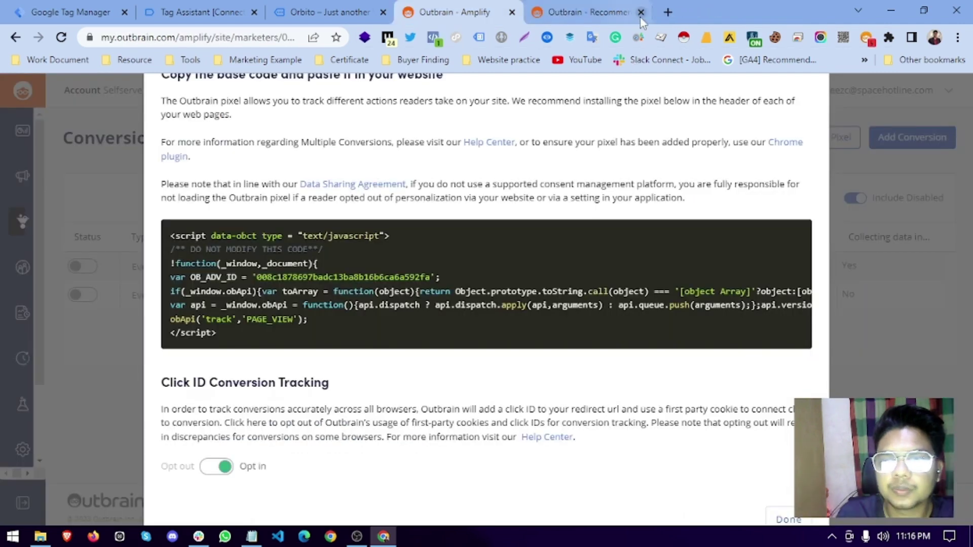
Examine the pixel events in the Outbrain Pixel Tracker extension and close the Outbrain Pixel instructions.
left_click(867, 38)
left_click_drag(643, 140, 665, 231)
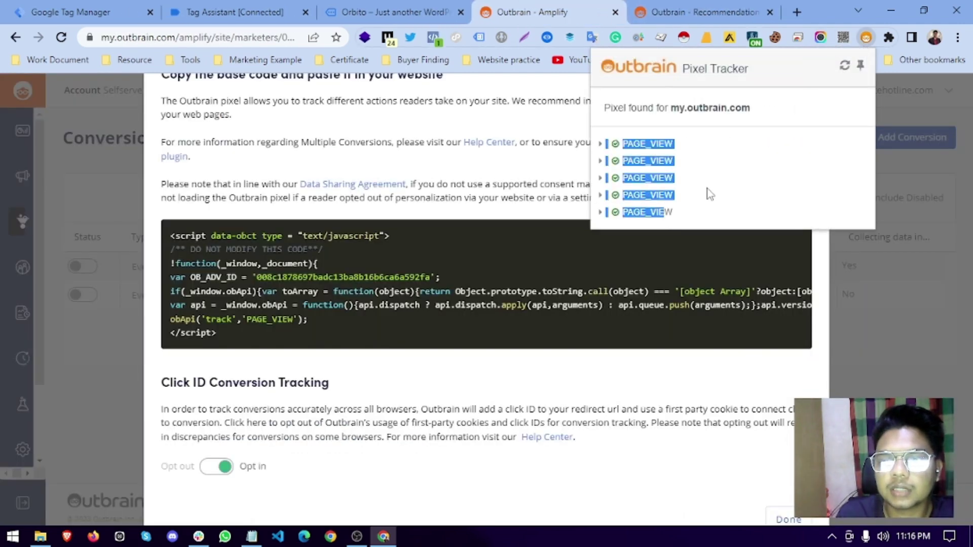
left_click(709, 195)
triple_click(695, 208)
left_click_drag(665, 188, 628, 140)
left_click(690, 104)
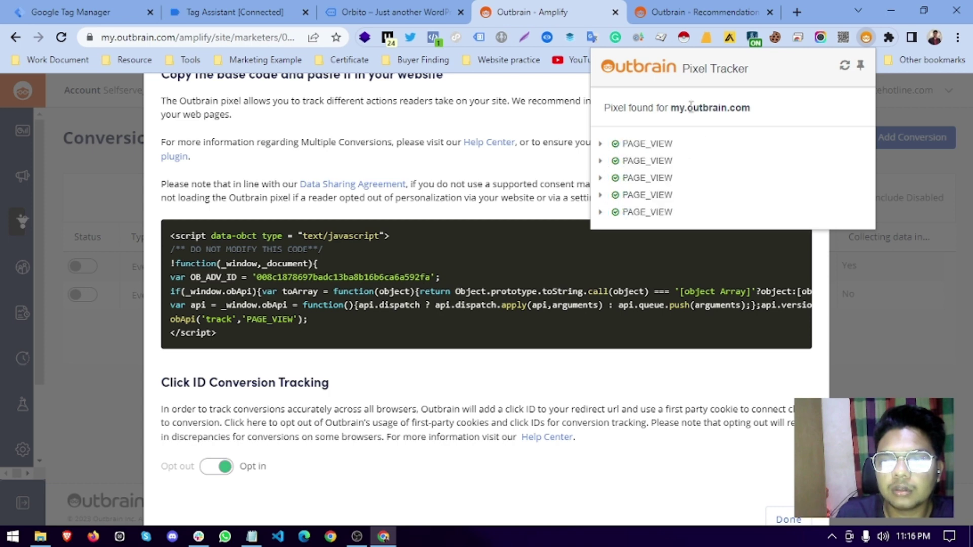
left_click_drag(684, 66, 765, 74)
left_click(485, 169)
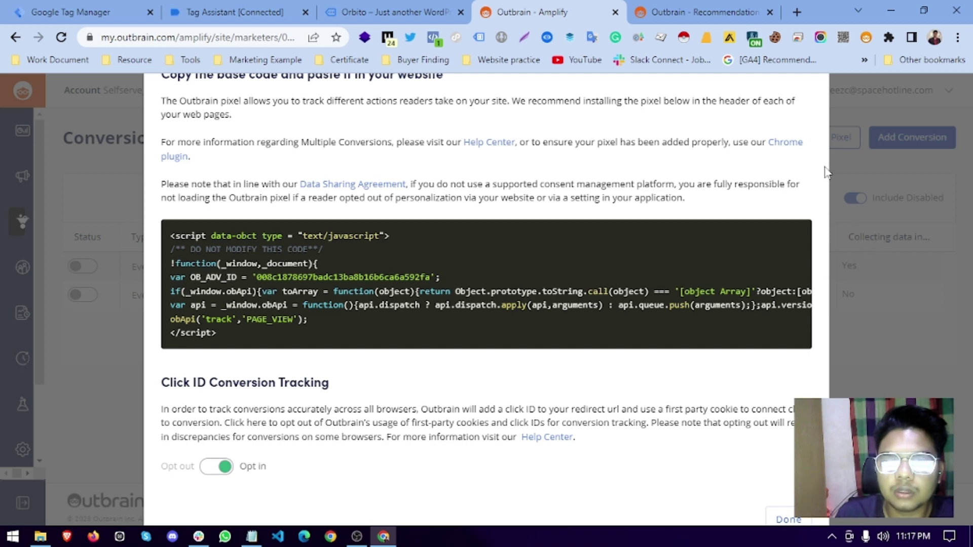
left_click(786, 518)
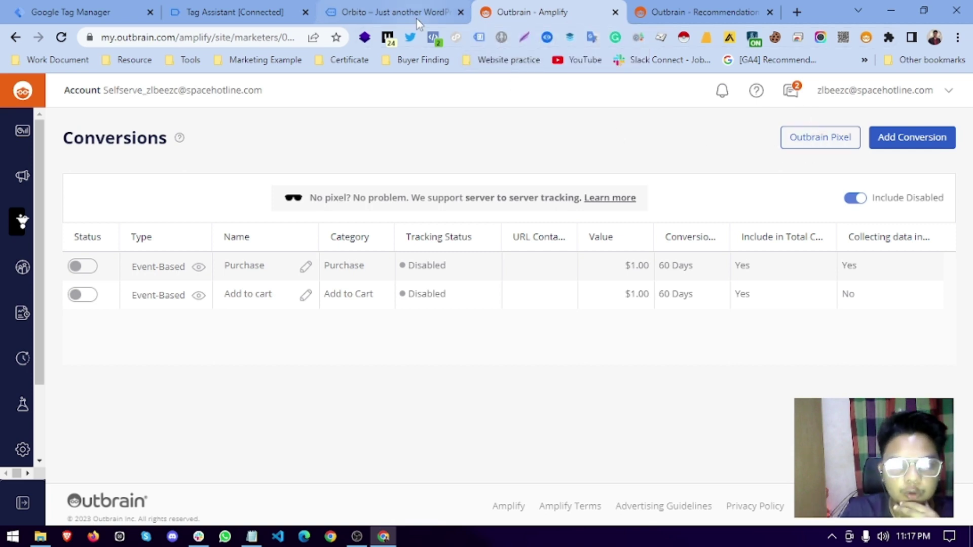
Close the old store preview and Tag Assistant tabs, then return to the Google Tag Manager workspace overview.
left_click(391, 7)
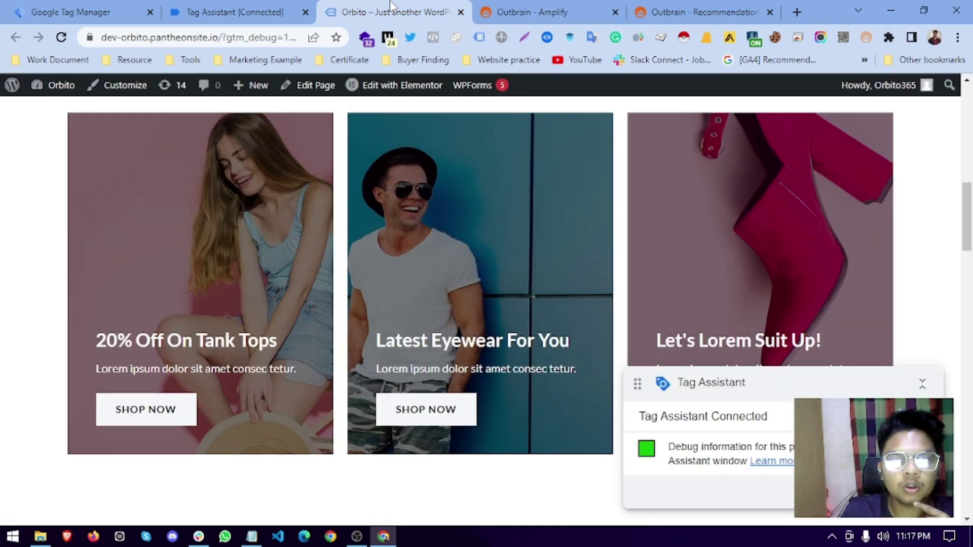
key("ctrl+w")
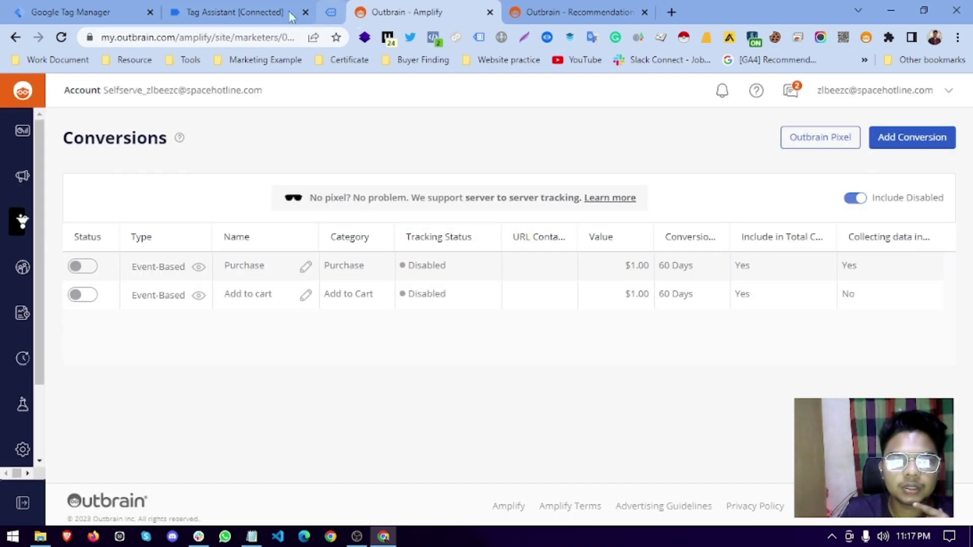
left_click(305, 12)
left_click(81, 12)
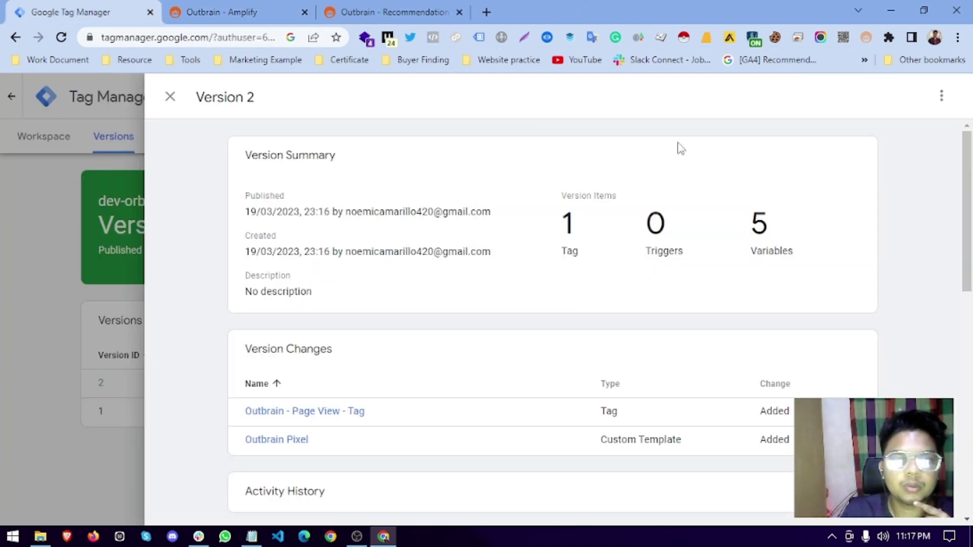
left_click(35, 139)
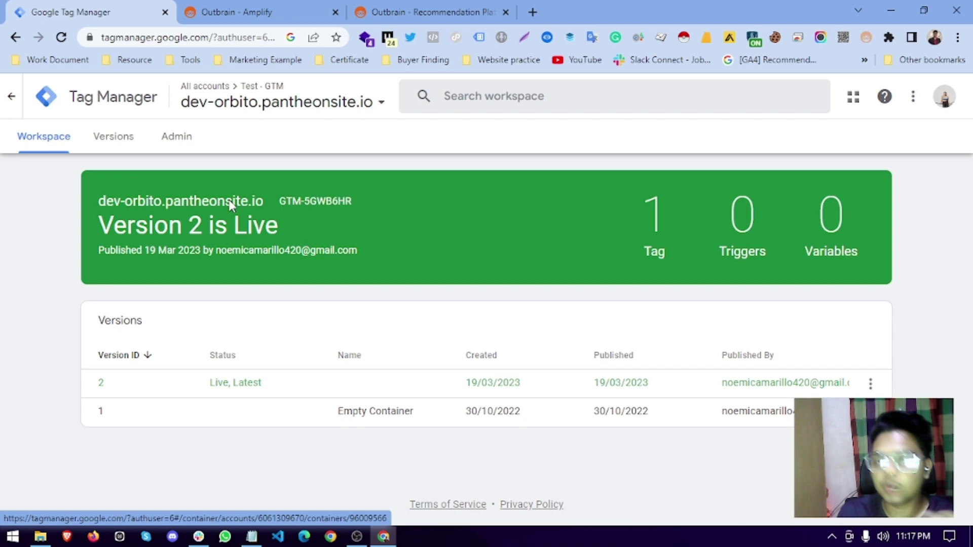
left_click(50, 138)
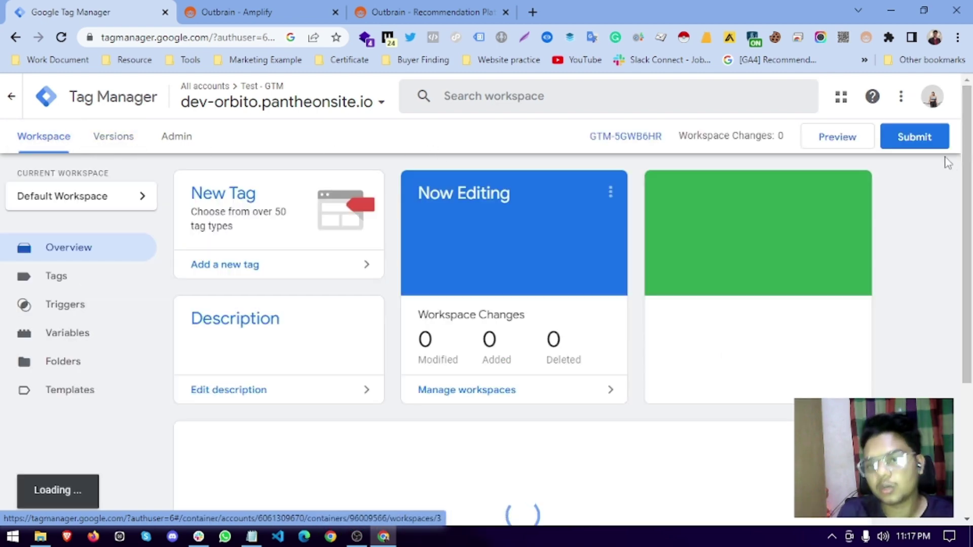
Start the container preview, connect it to the dev-orbito.pantheonsite.io store, and view the Tag Assistant connection.
left_click(837, 135)
left_click(474, 454)
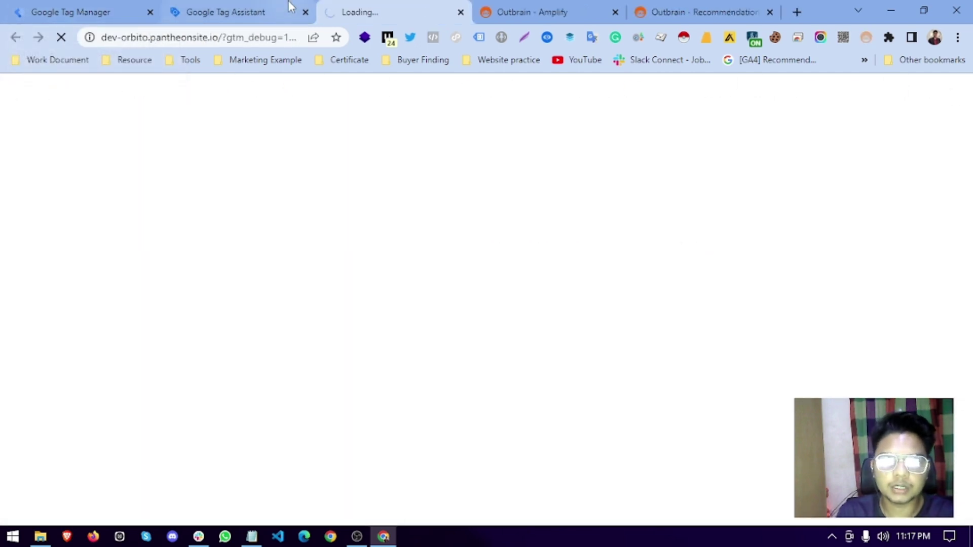
left_click(290, 6)
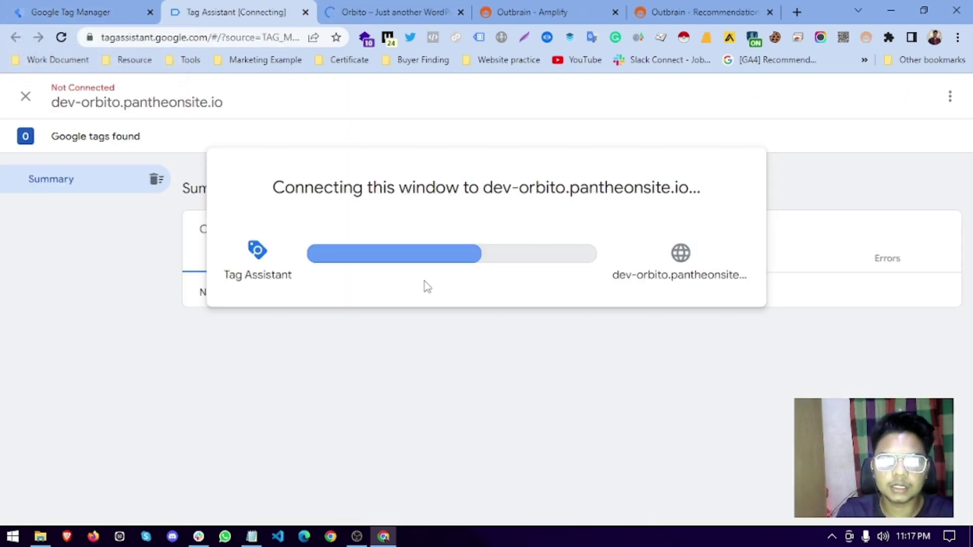
Examine the PAGE_VIEW event's parameters in the store page's Outbrain Pixel Tracker and compare its Marketer ID with the pixel script in Notepad.
left_click(365, 2)
left_click(866, 37)
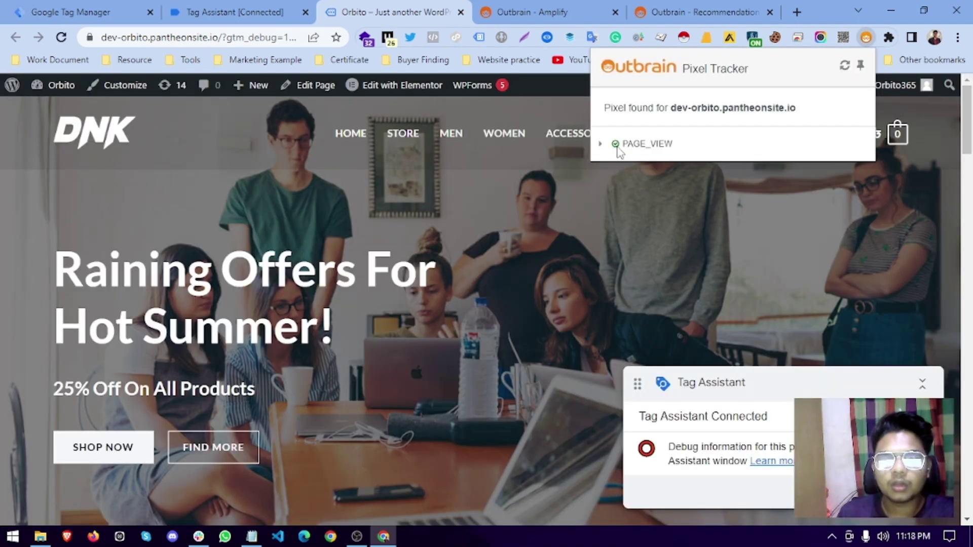
left_click_drag(607, 144, 664, 150)
left_click(619, 149)
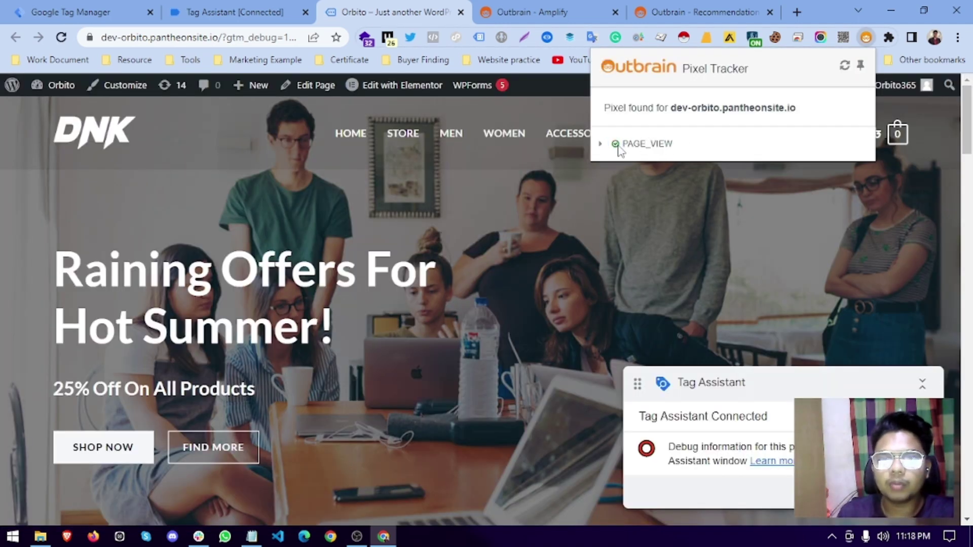
left_click(602, 148)
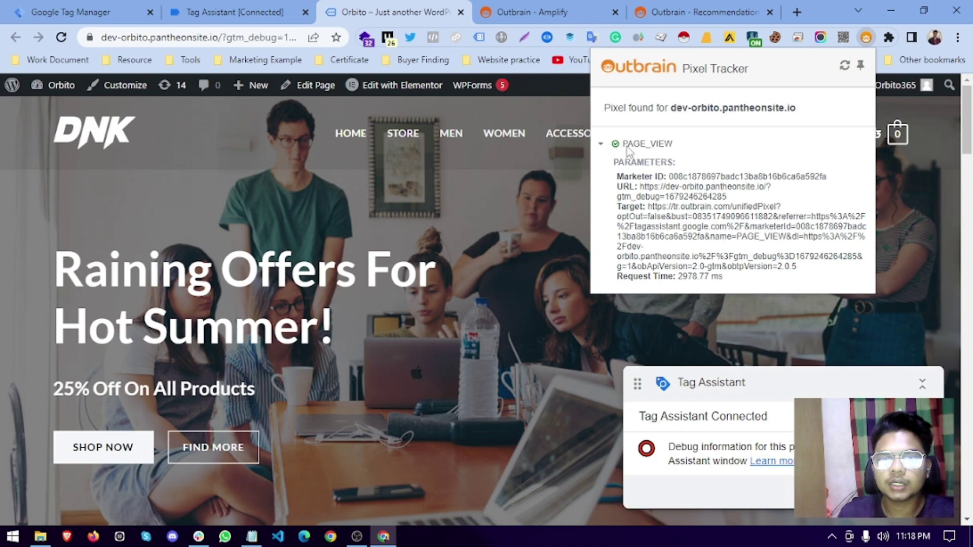
left_click_drag(623, 144, 840, 178)
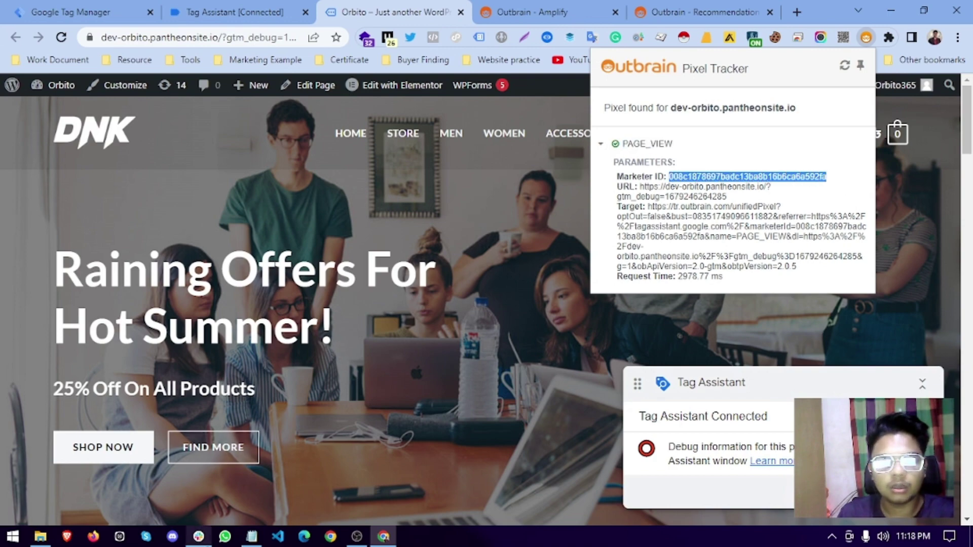
left_click(252, 536)
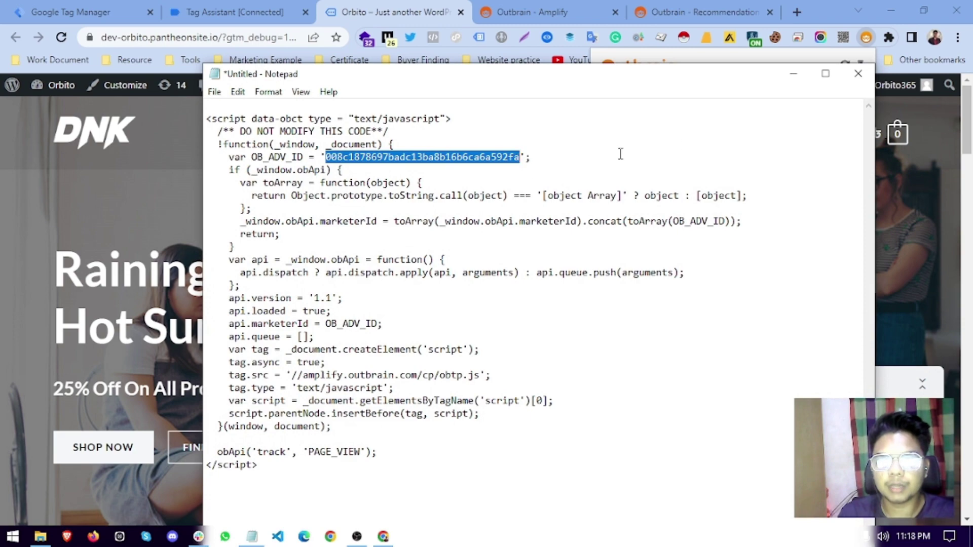
left_click(794, 74)
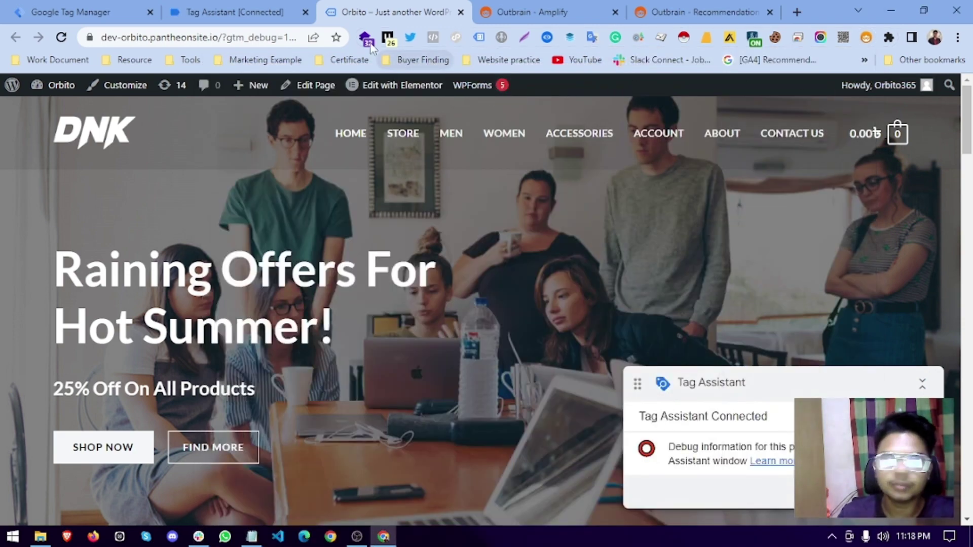
Check in Tag Assistant which tags fired on the store page.
left_click(248, 15)
left_click(488, 339)
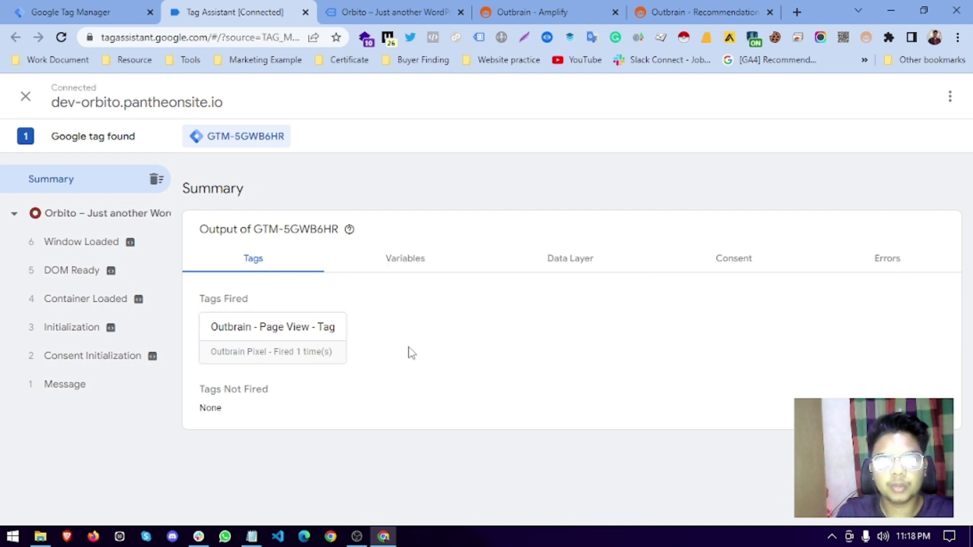
left_click(38, 11)
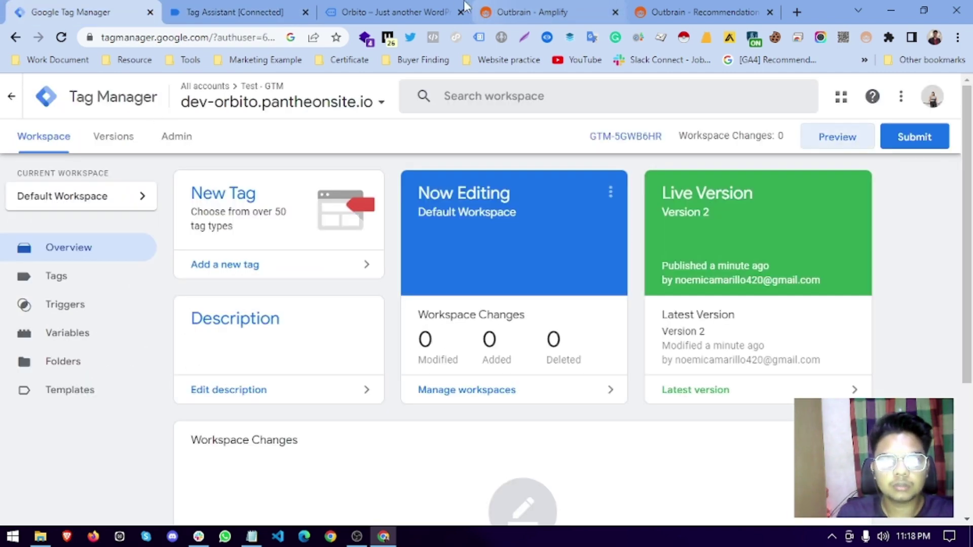
left_click(465, 6)
Switch to Outbrain Amplify and start a new conversion of the Event-Based Conversion type.
left_click(500, 11)
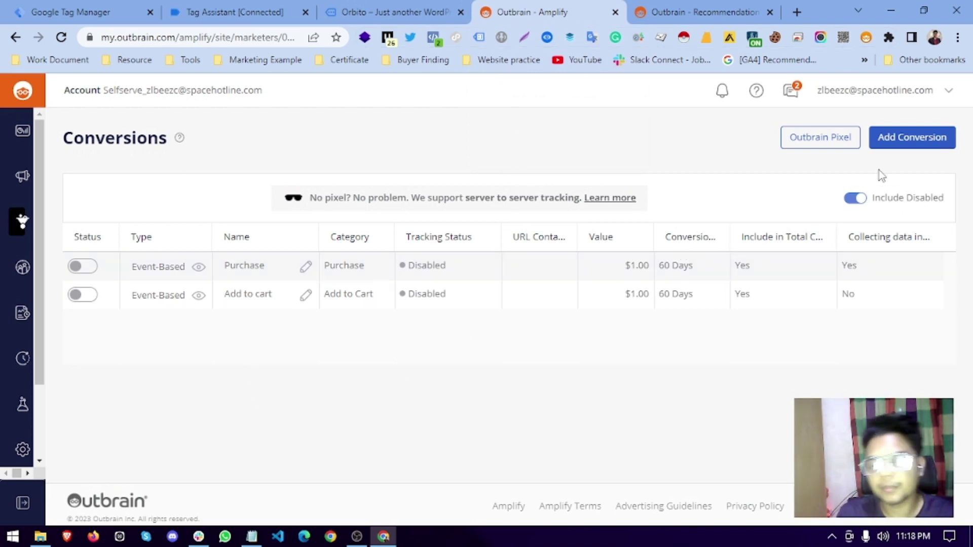
left_click(882, 138)
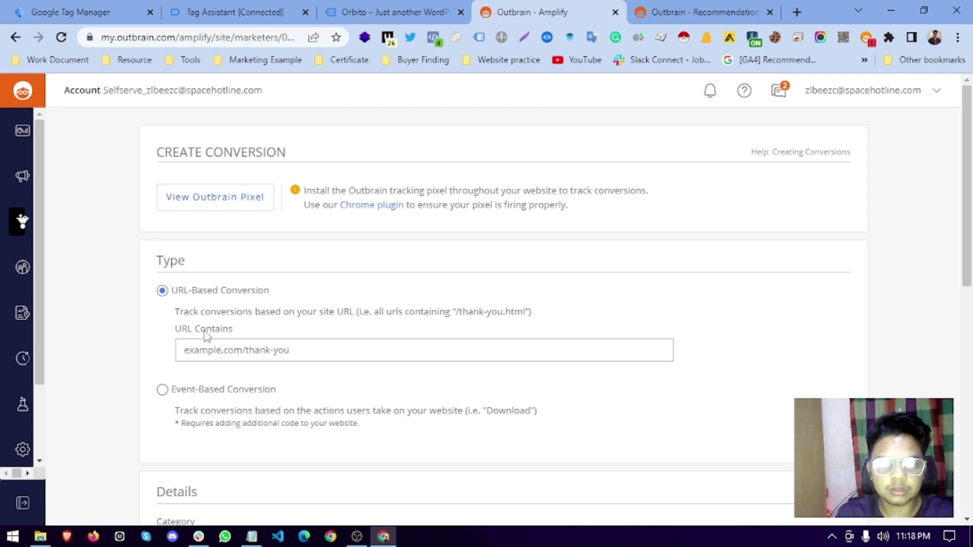
left_click(162, 390)
scroll(283, 326, "down", 1)
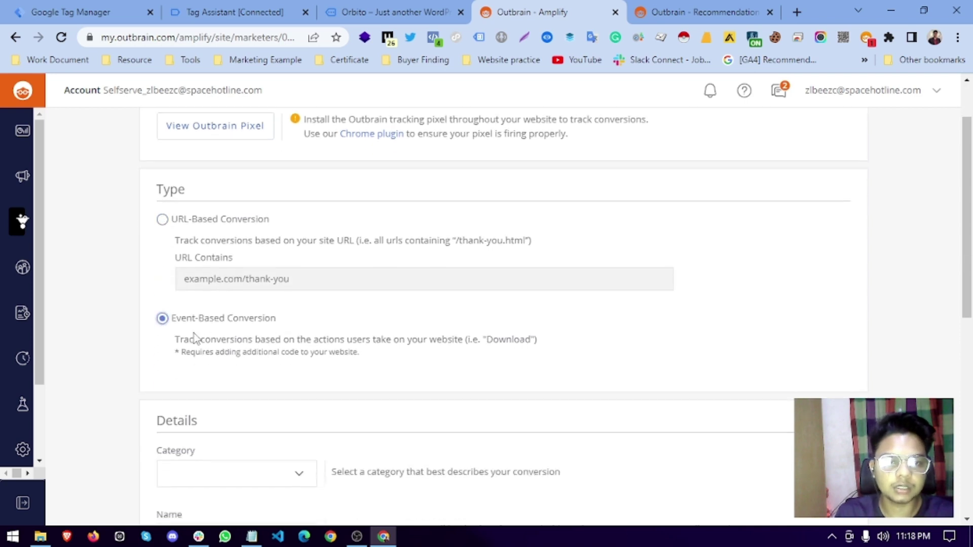
Set the conversion's category to Purchase and its name to Purchase1.
scroll(243, 337, "down", 5)
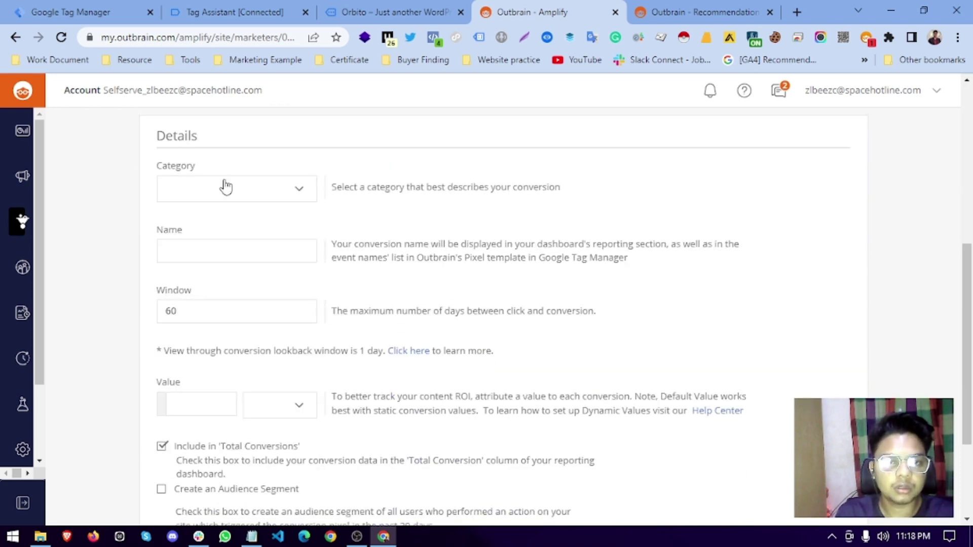
left_click(261, 199)
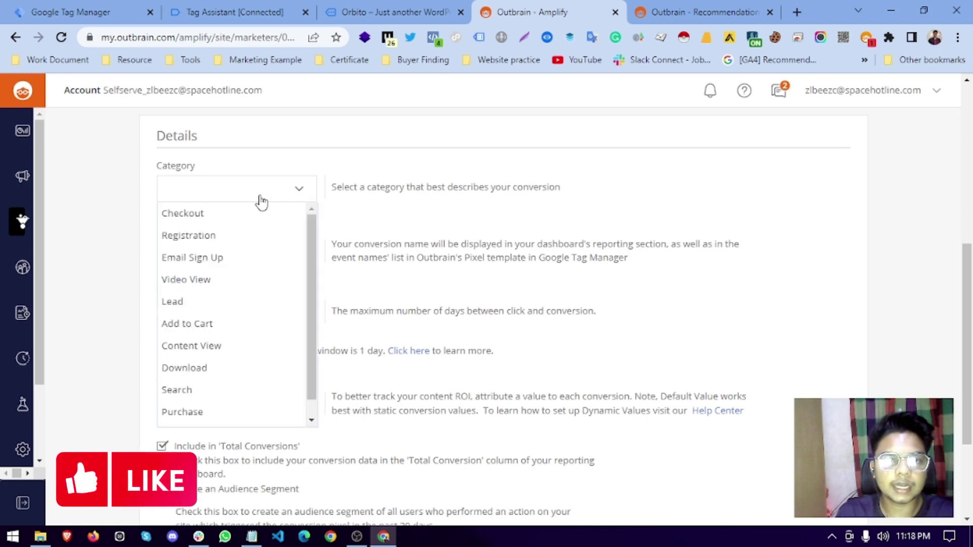
left_click(191, 410)
left_click(233, 252)
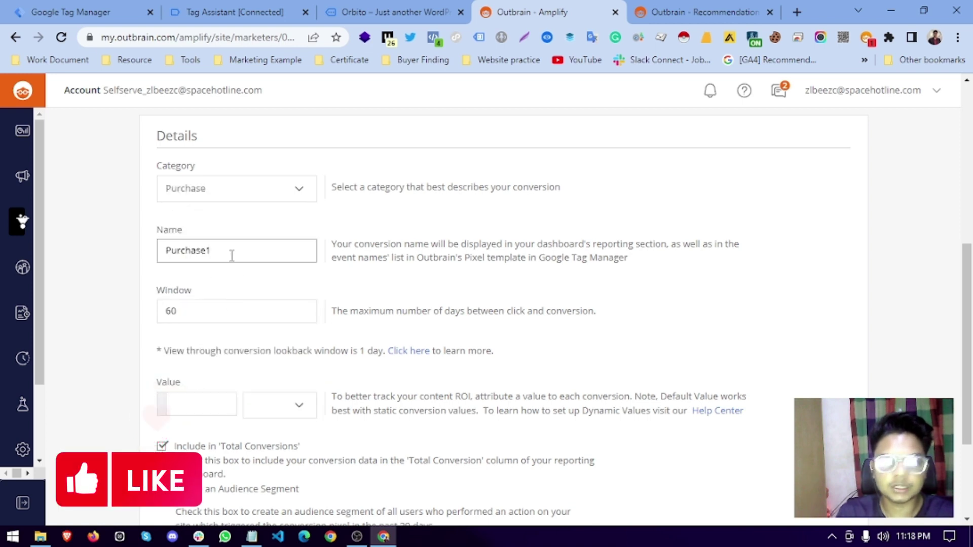
type("1")
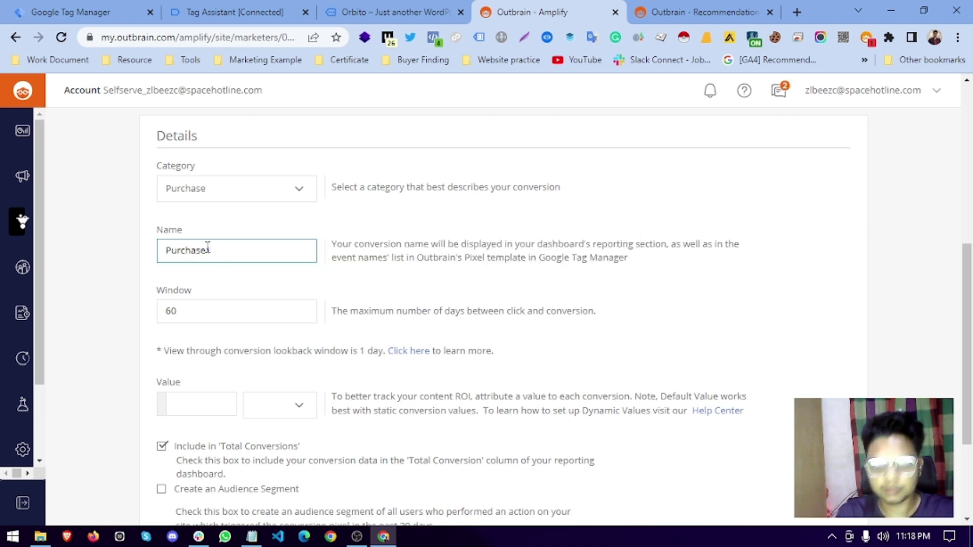
key("Left")
type("-")
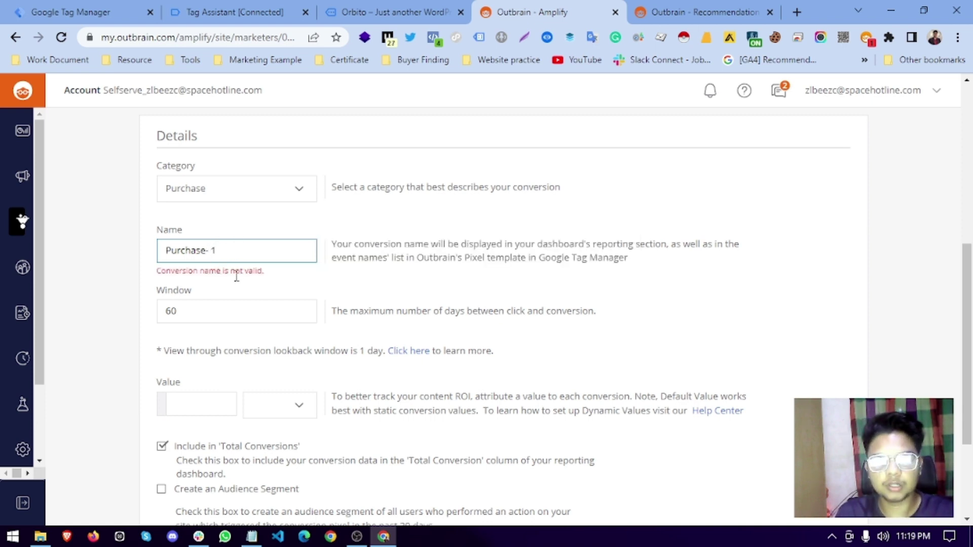
left_click(234, 250)
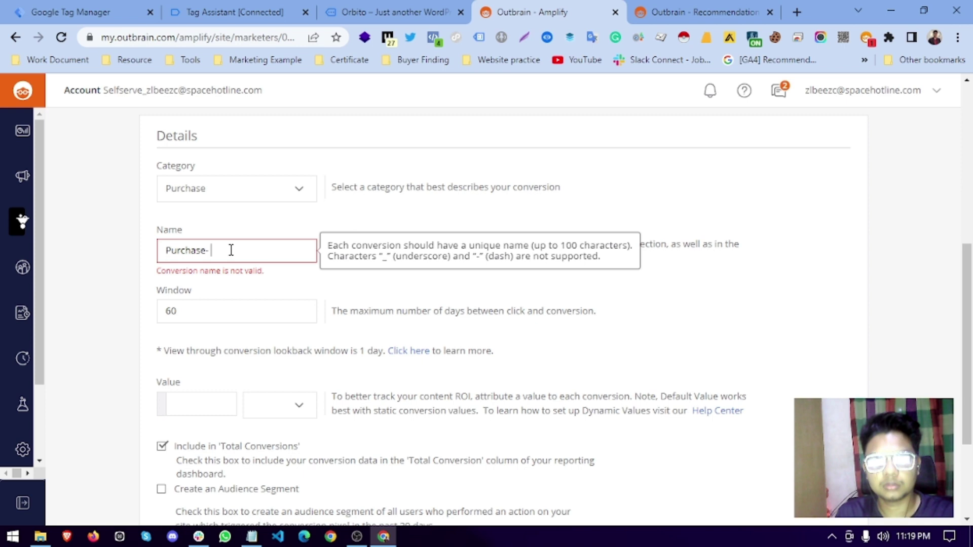
key("BackSpace")
left_click(226, 300)
left_click(228, 254)
type("1")
left_click(219, 298)
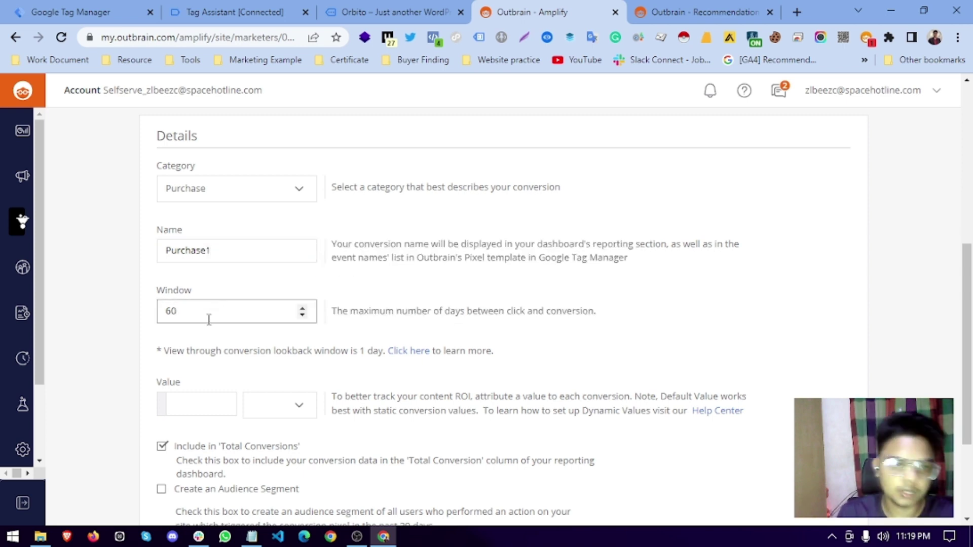
Set the conversion's value to 1 with USD as the currency.
left_click_drag(343, 316, 626, 328)
left_click(221, 398)
type("1")
left_click(299, 405)
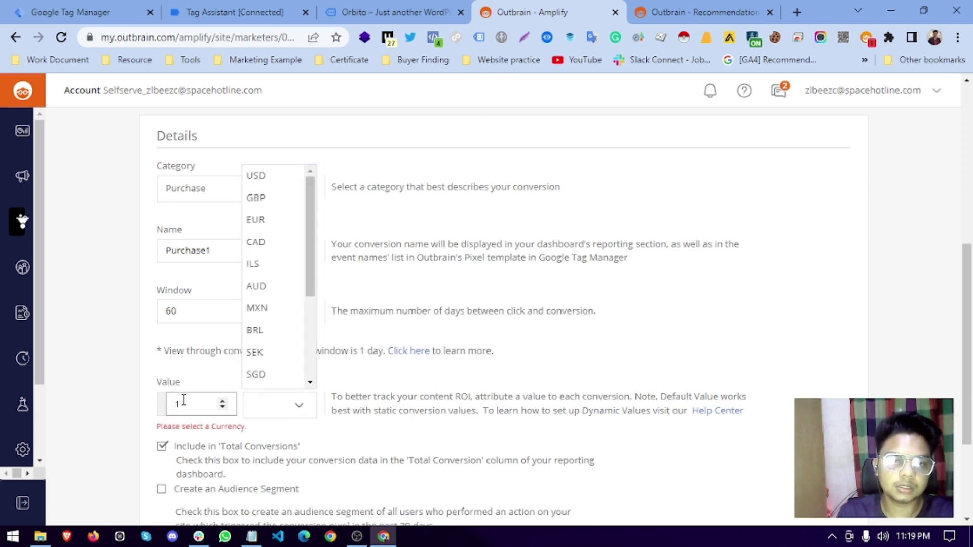
left_click(256, 176)
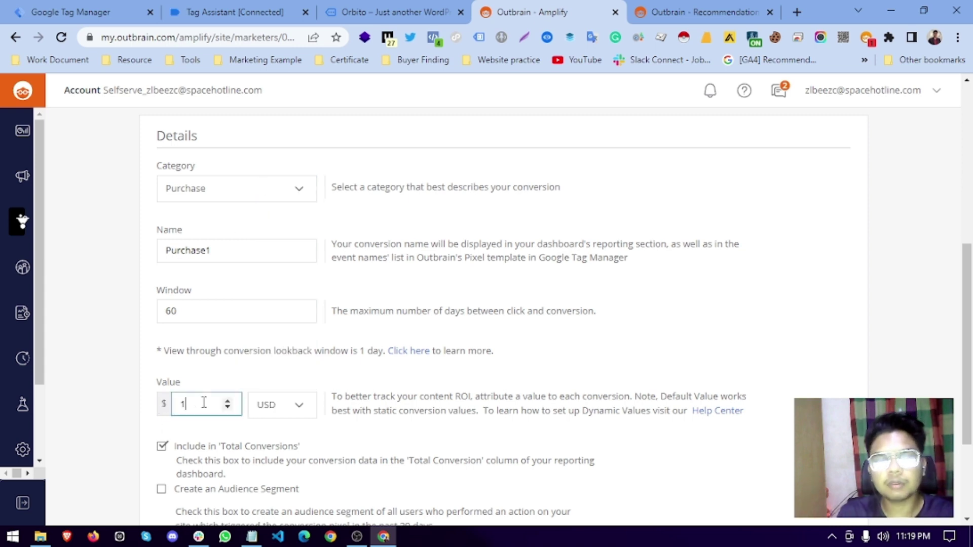
left_click_drag(201, 398, 161, 407)
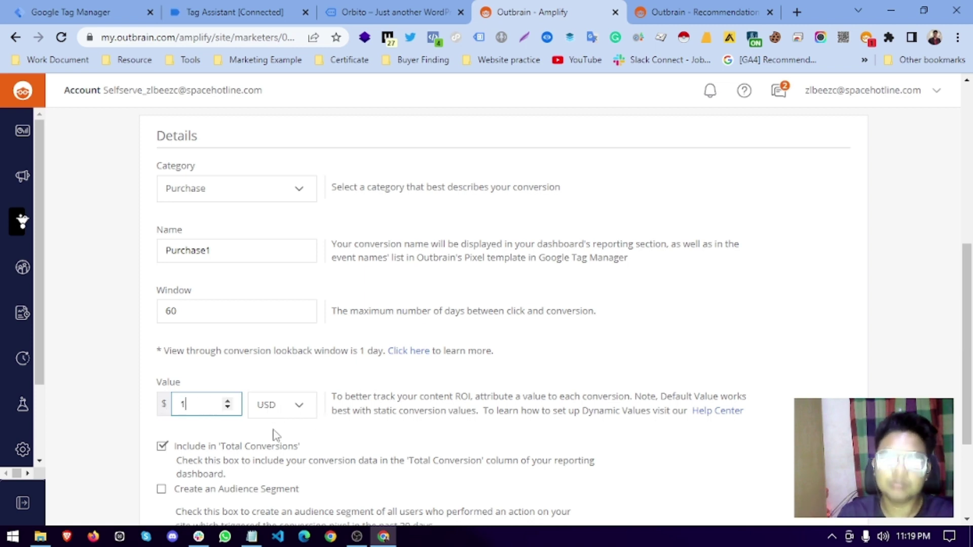
Save the Purchase1 conversion to generate its event-based conversion code.
scroll(271, 428, "down", 1)
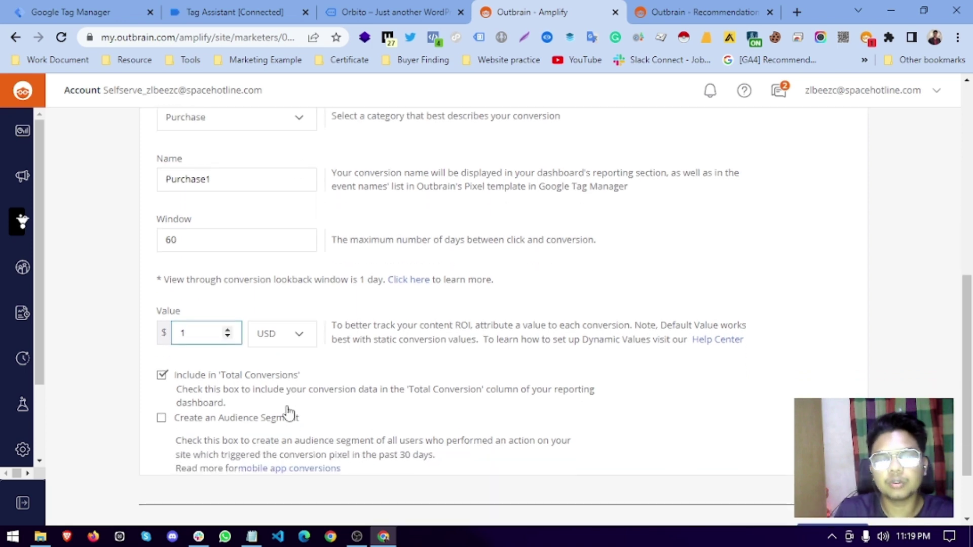
scroll(299, 417, "down", 1)
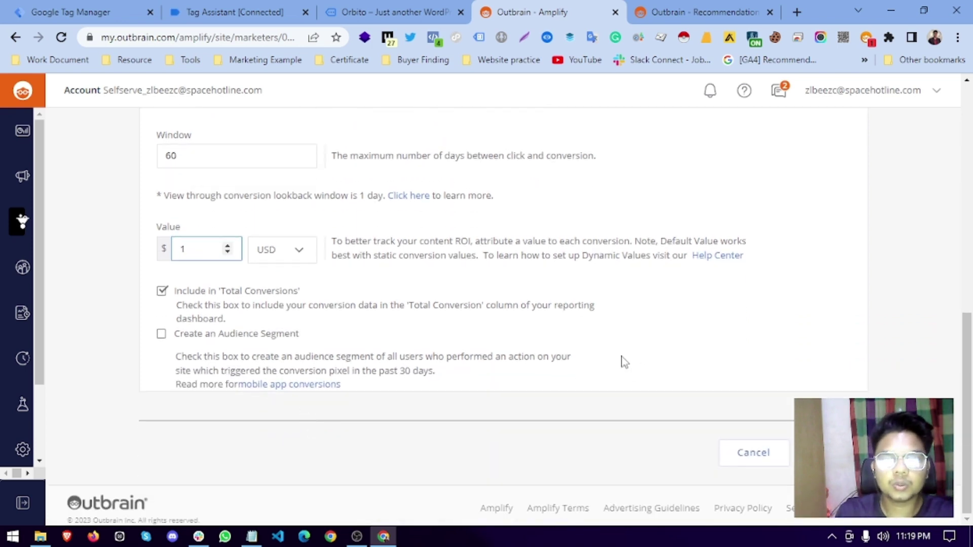
left_click(648, 295)
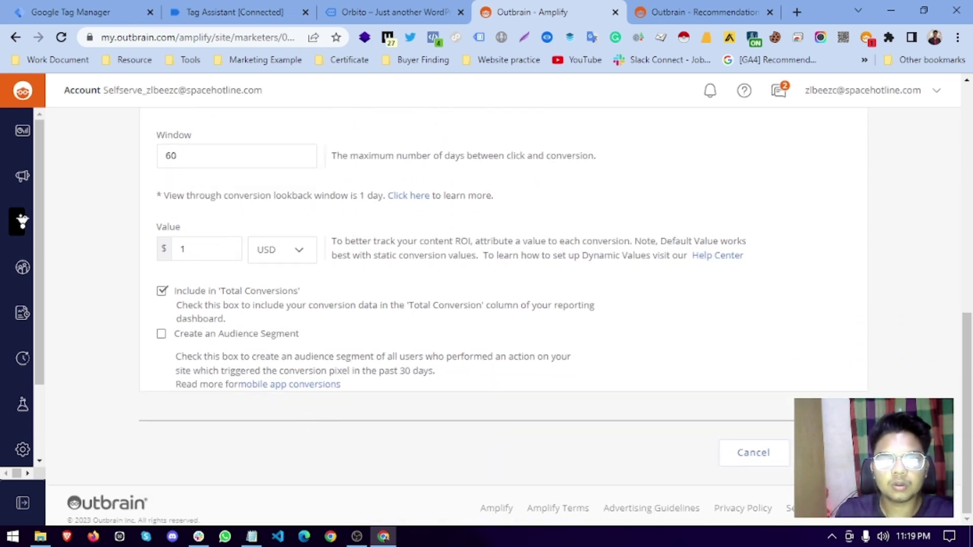
left_click(831, 453)
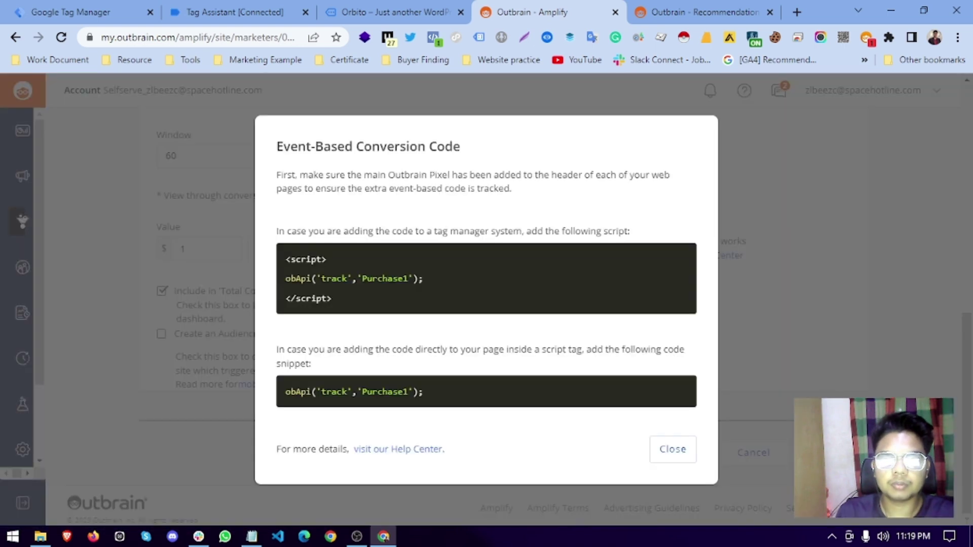
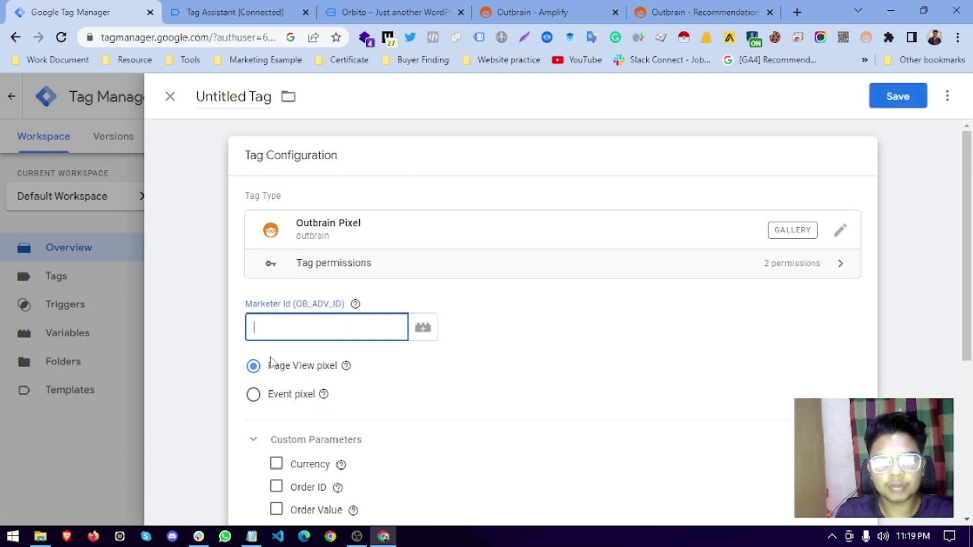
Switch the new Outbrain Pixel tag from the page view option to Event pixel.
left_click_drag(252, 371, 338, 366)
left_click(502, 397)
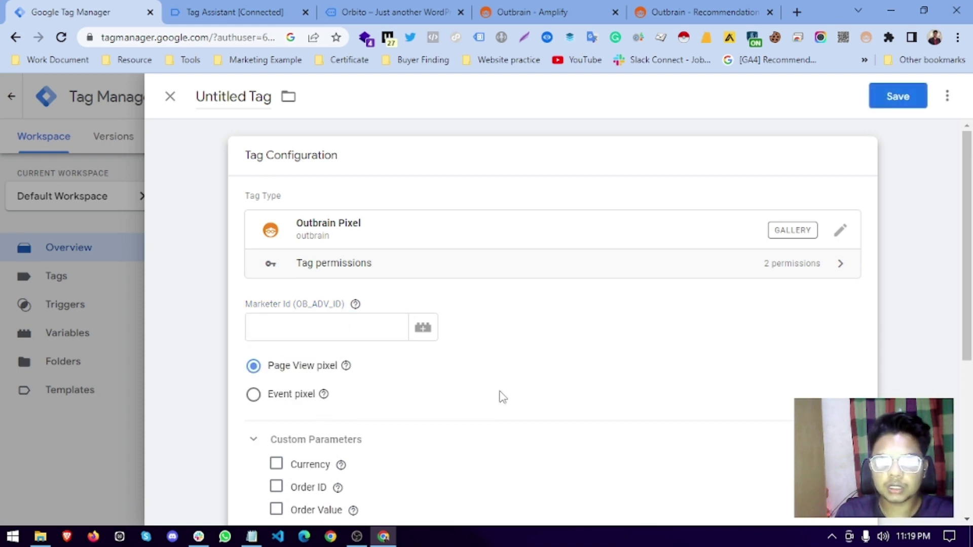
left_click(286, 401)
scroll(446, 365, "down", 3)
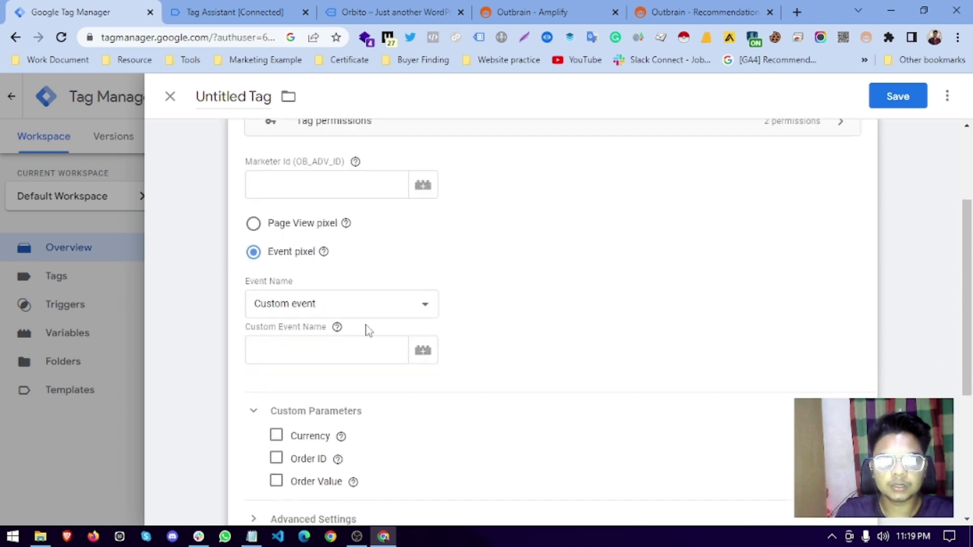
Set the pixel's event name to Purchase and enable the custom parameters Currency in USD, Order ID and Order Value.
left_click(336, 302)
left_click(290, 351)
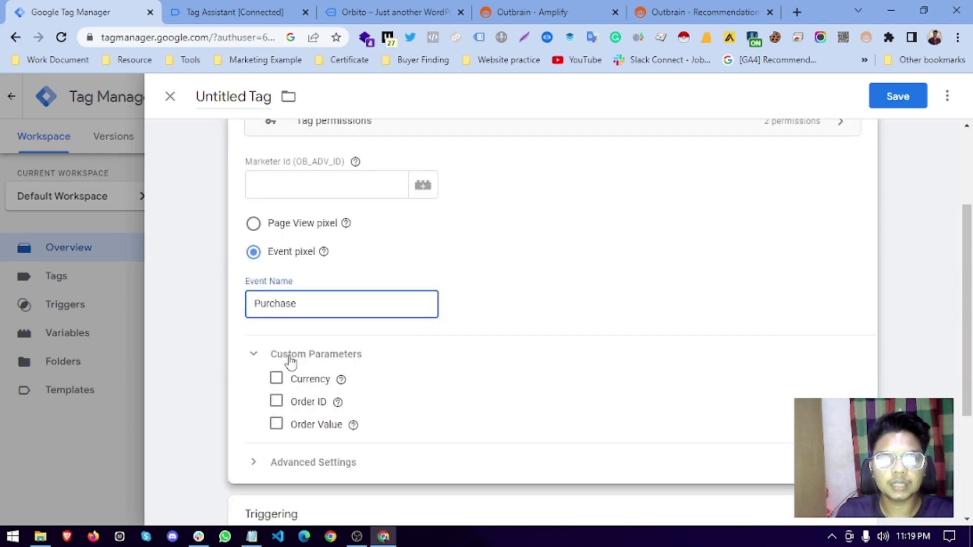
left_click(276, 380)
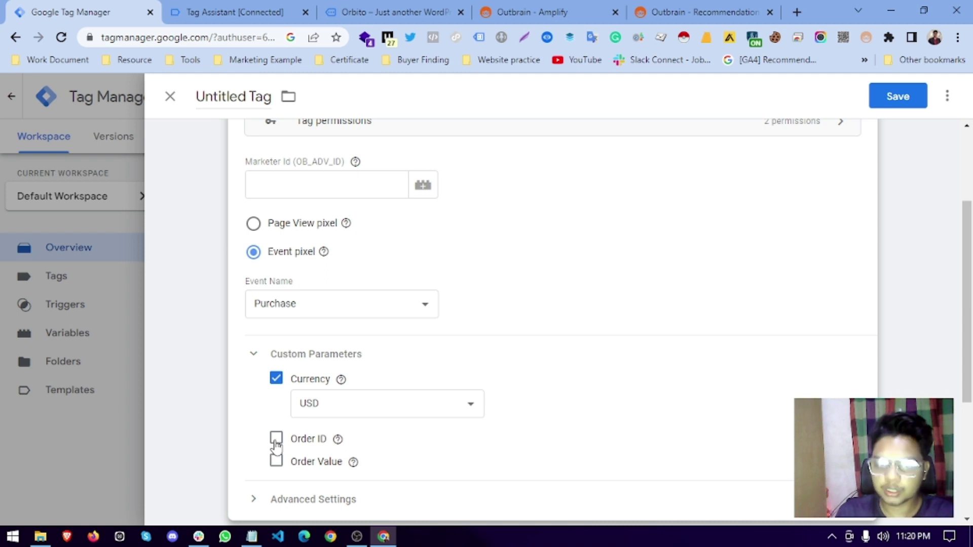
left_click(276, 439)
scroll(321, 343, "down", 3)
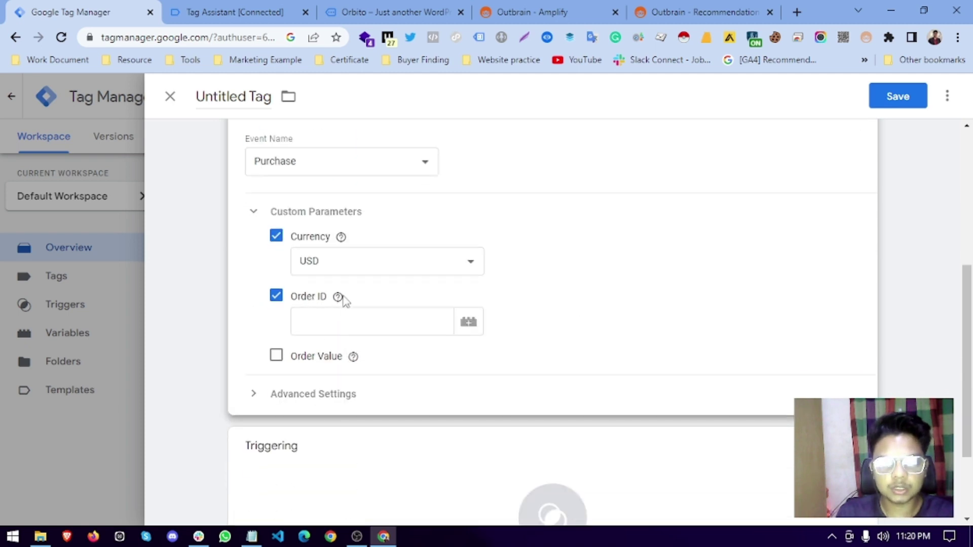
left_click(277, 359)
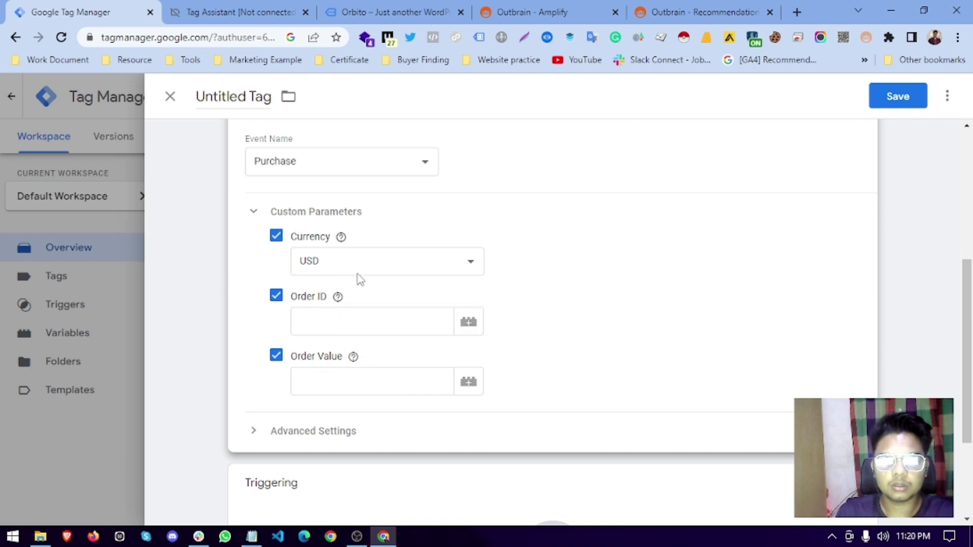
scroll(381, 295, "down", 3)
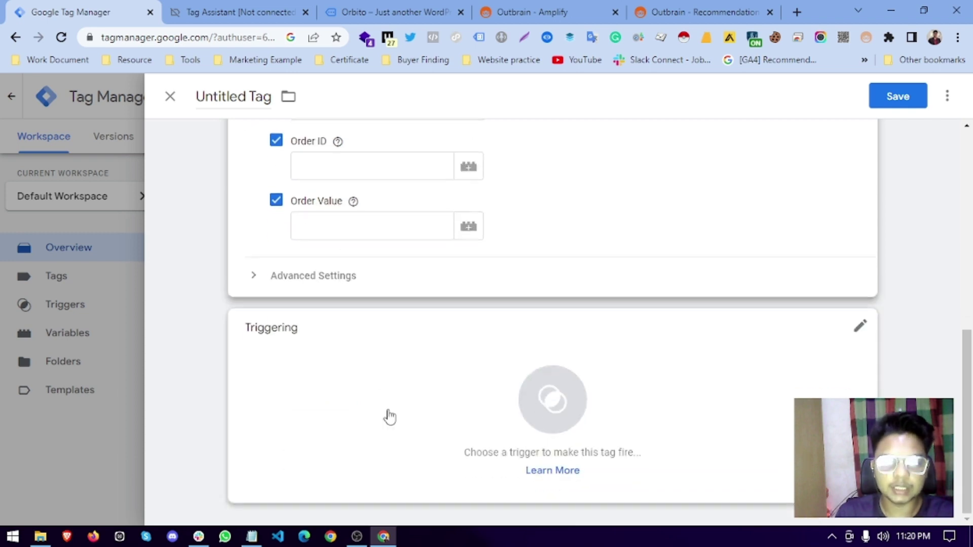
Switch to the Orbito store page connected to Tag Assistant and pick a product for a test purchase.
left_click(287, 15)
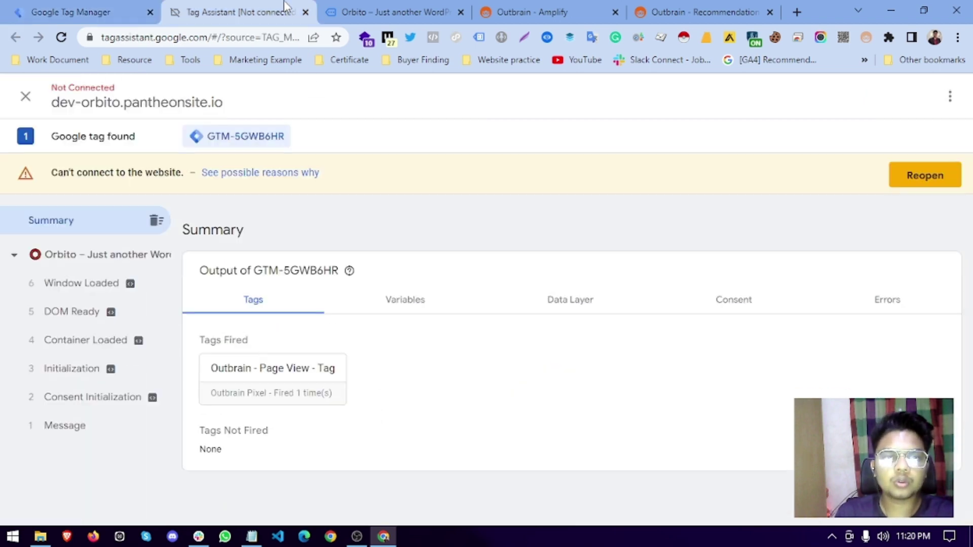
left_click(390, 10)
scroll(530, 319, "down", 15)
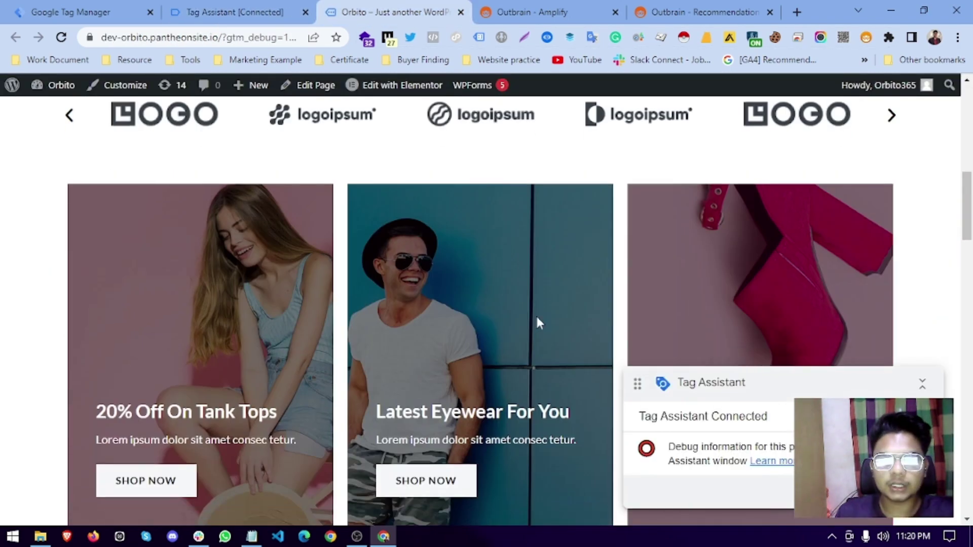
scroll(539, 323, "down", 14)
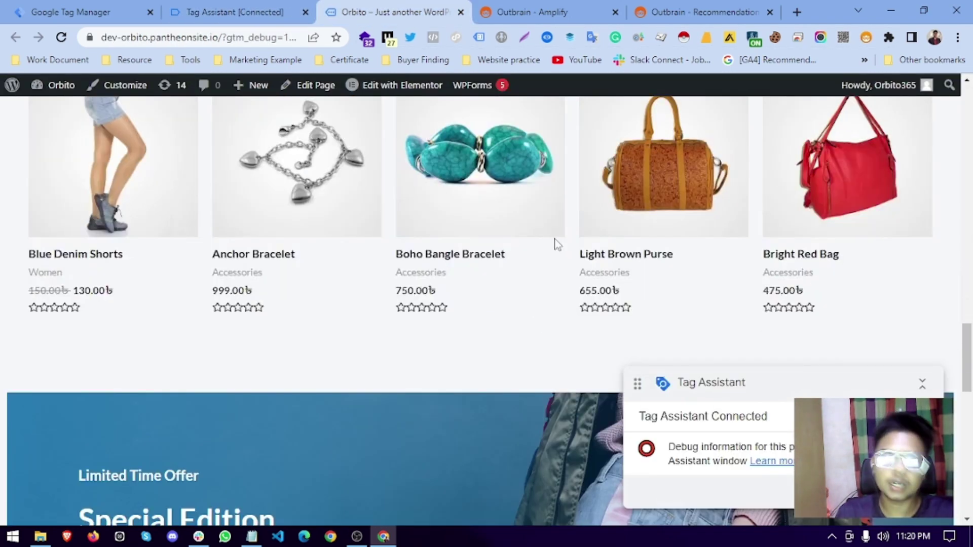
scroll(547, 247, "up", 4)
left_click(498, 203)
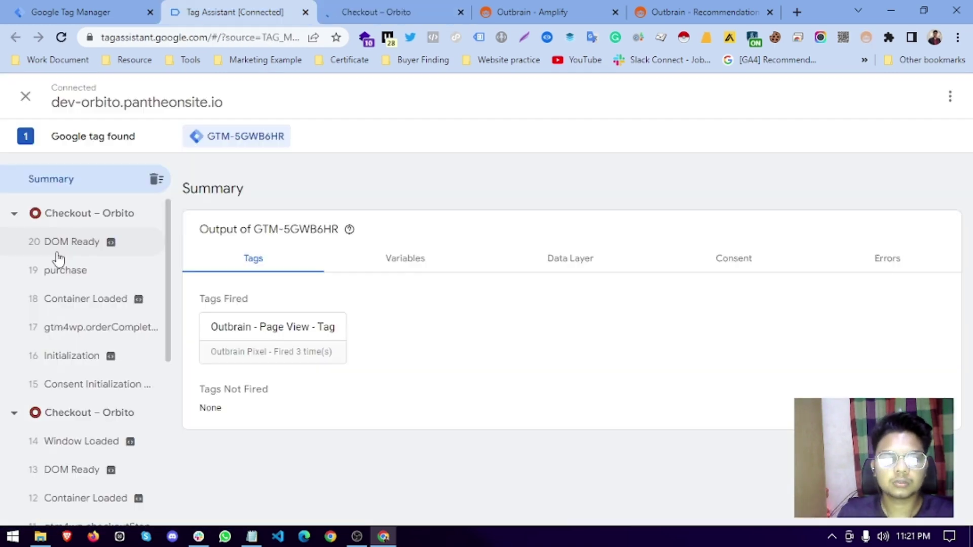
Examine the purchase event's data layer in Tag Assistant and list the order confirmation page's events in the datalayer checker.
left_click(57, 249)
left_click(58, 273)
left_click(409, 341)
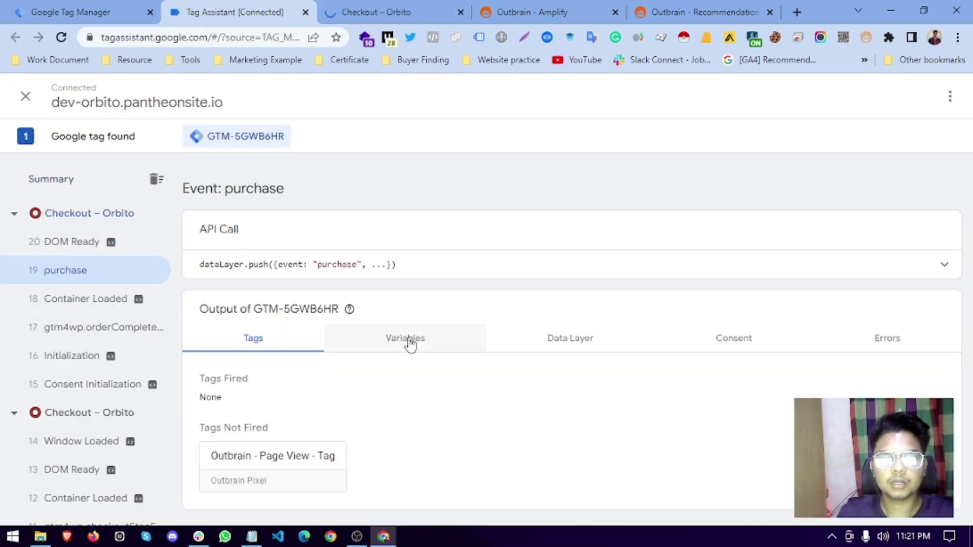
left_click(553, 348)
scroll(551, 343, "down", 5)
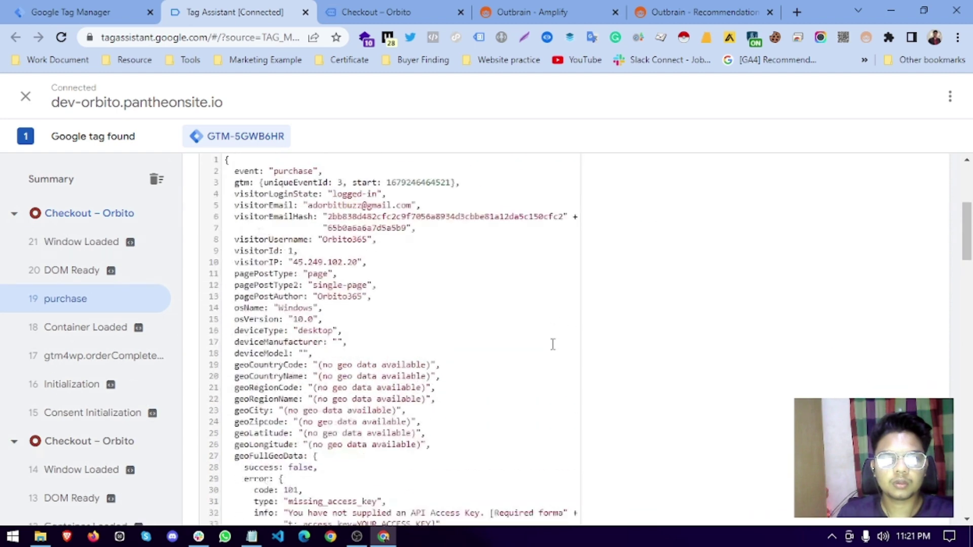
left_click(445, 15)
scroll(527, 284, "down", 8)
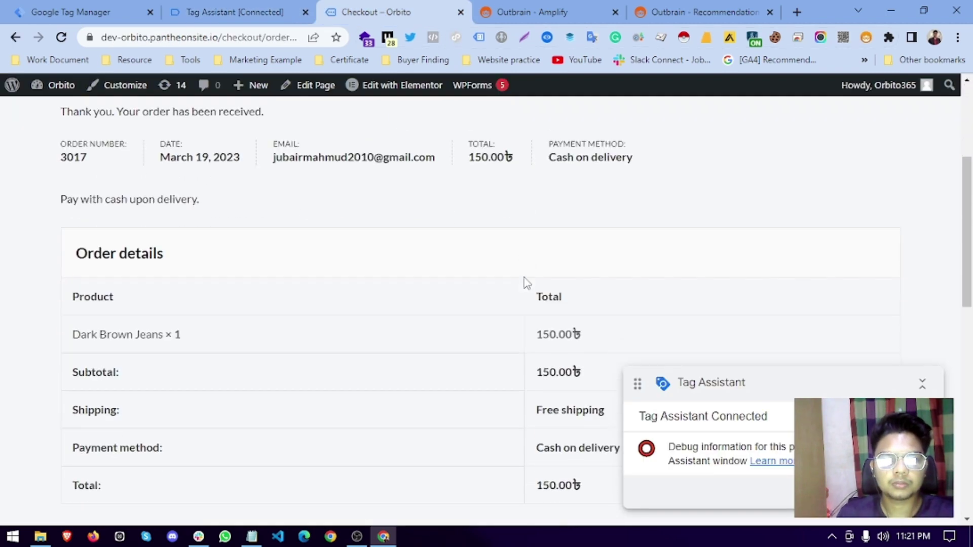
scroll(526, 283, "up", 3)
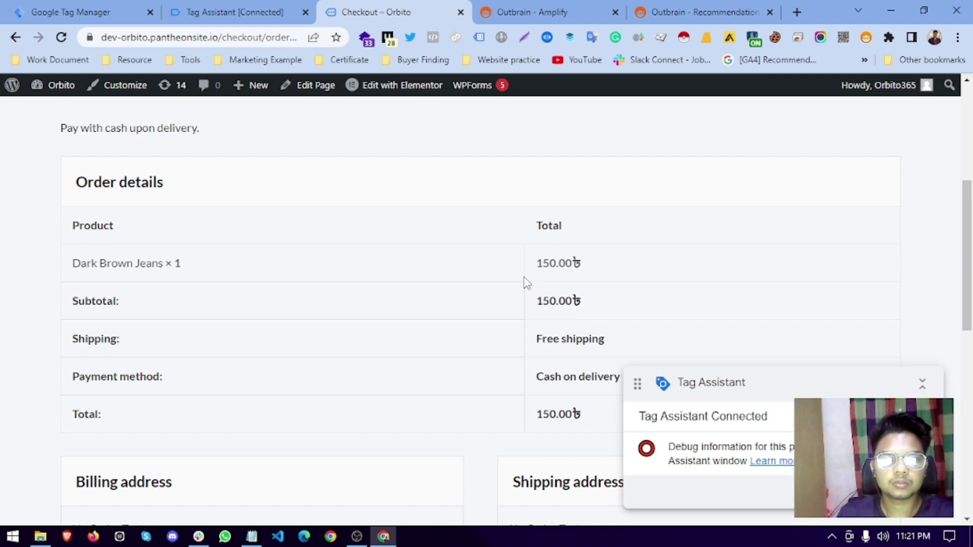
left_click(547, 37)
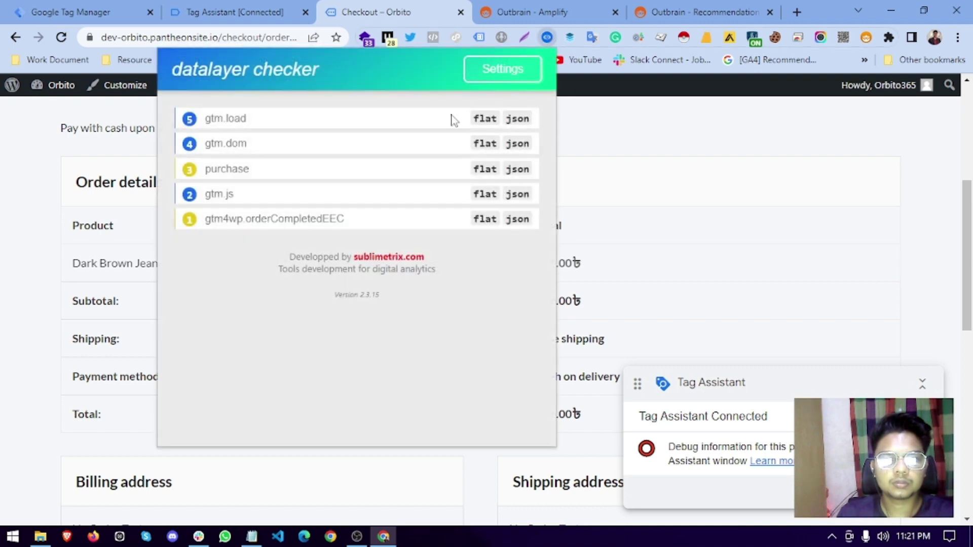
Back in Google Tag Manager, create a Custom Event trigger for the tag with the event name purchase.
left_click(84, 12)
left_click(88, 384)
left_click(460, 387)
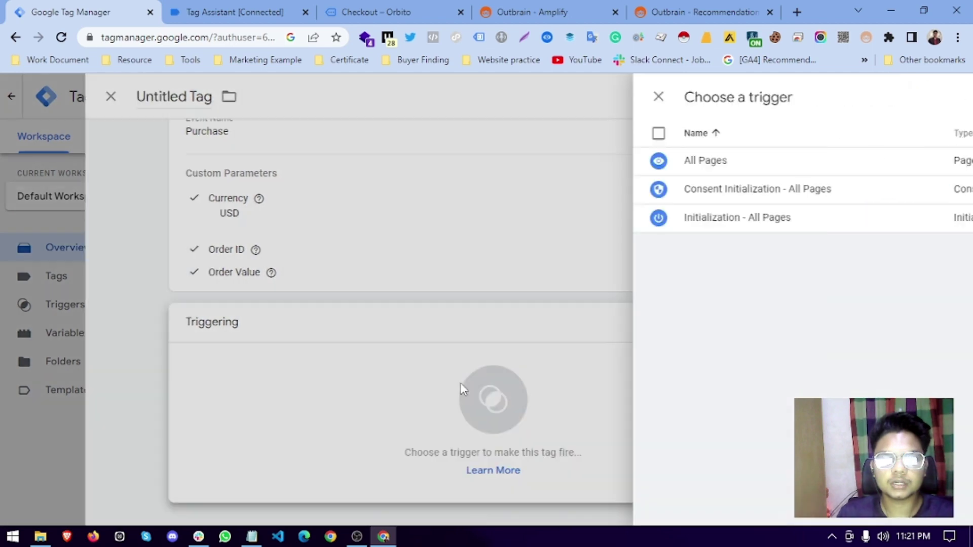
left_click(941, 97)
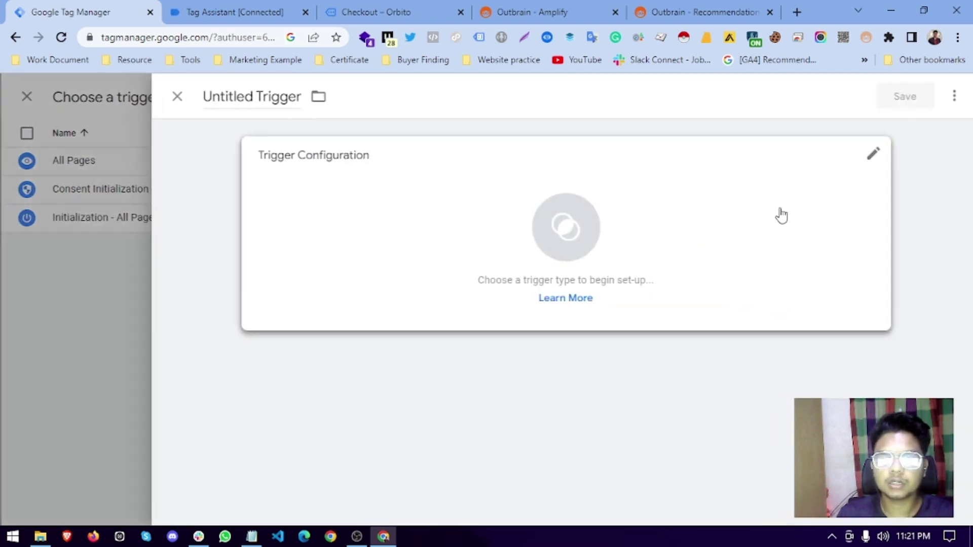
left_click(337, 197)
scroll(630, 487, "down", 3)
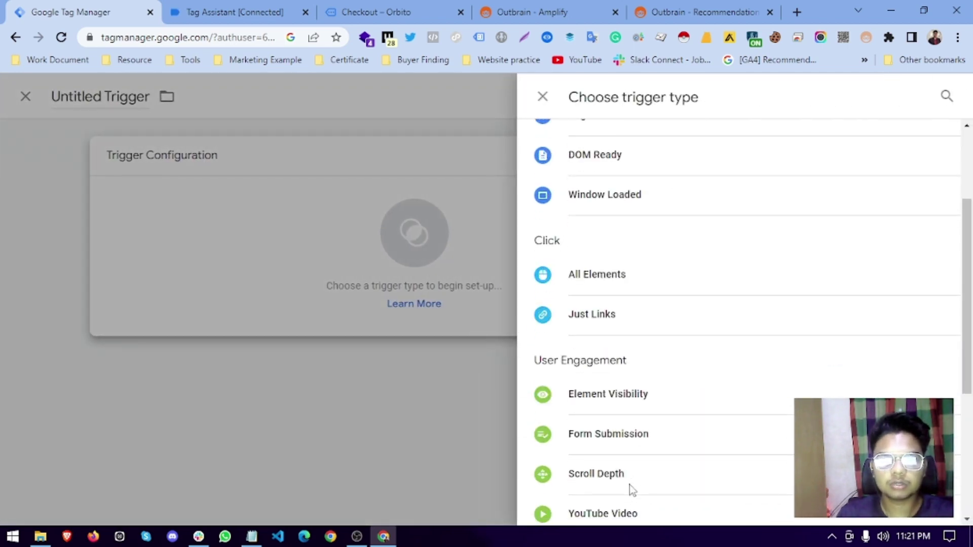
scroll(613, 456, "down", 4)
left_click(583, 381)
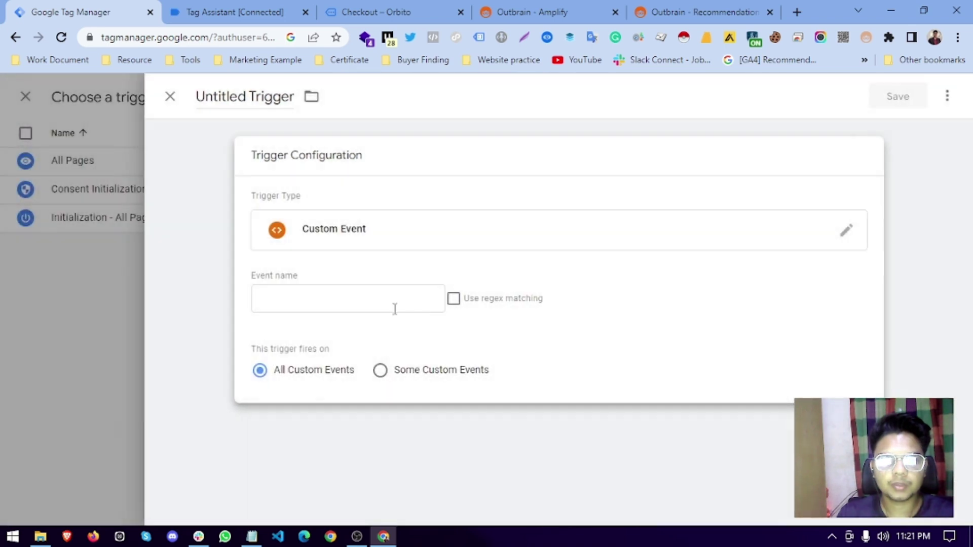
right_click(389, 304)
left_click(423, 175)
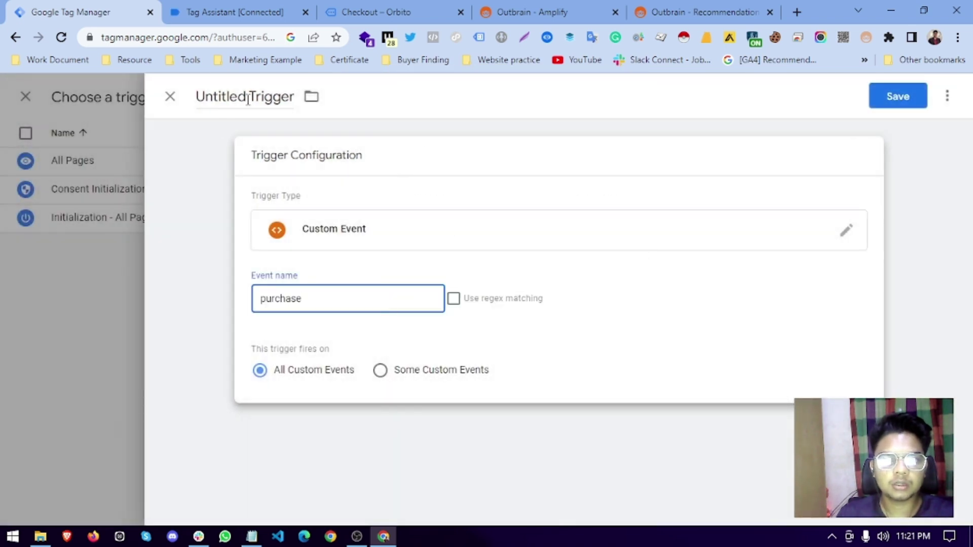
Name the custom event trigger "Purchase - Trigger" and save it.
left_click_drag(247, 98, 156, 104)
type("Pur")
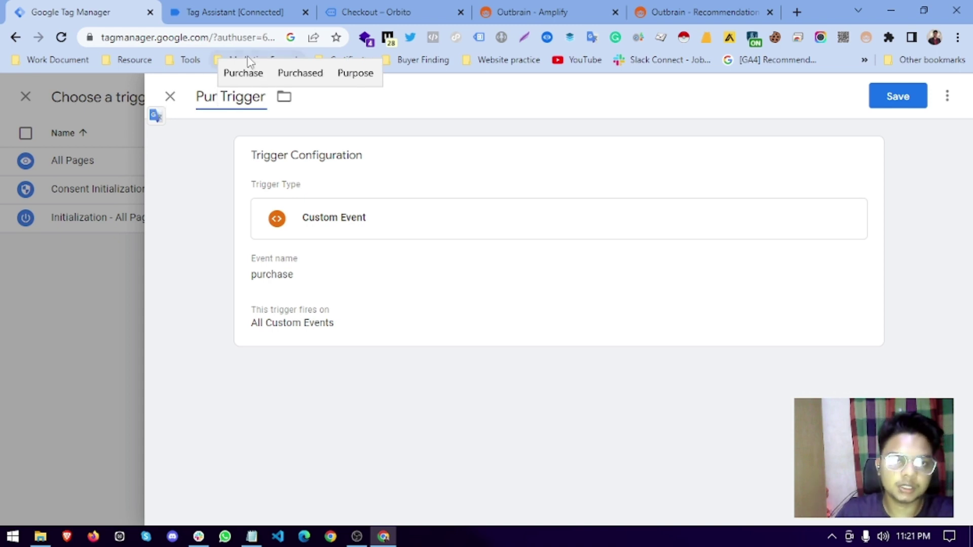
left_click(245, 72)
type("-")
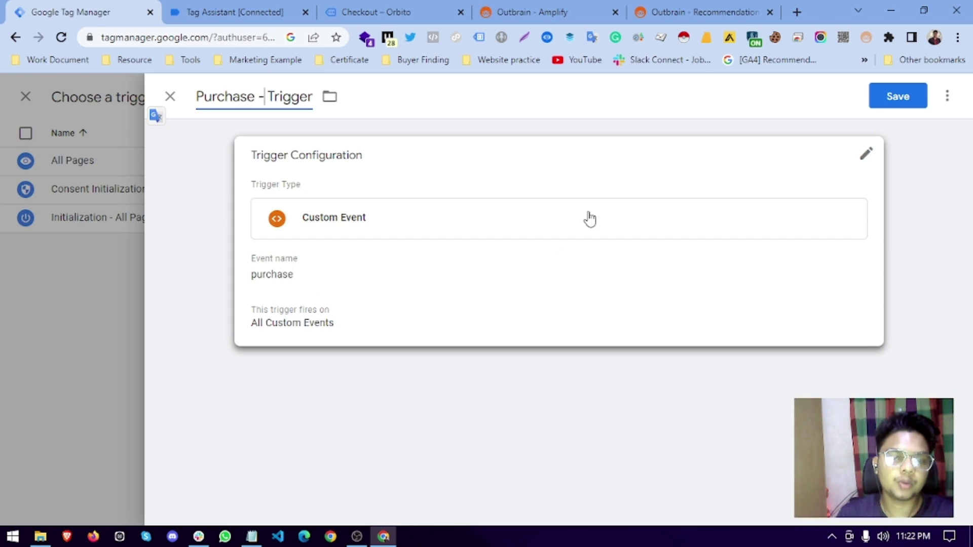
left_click(905, 103)
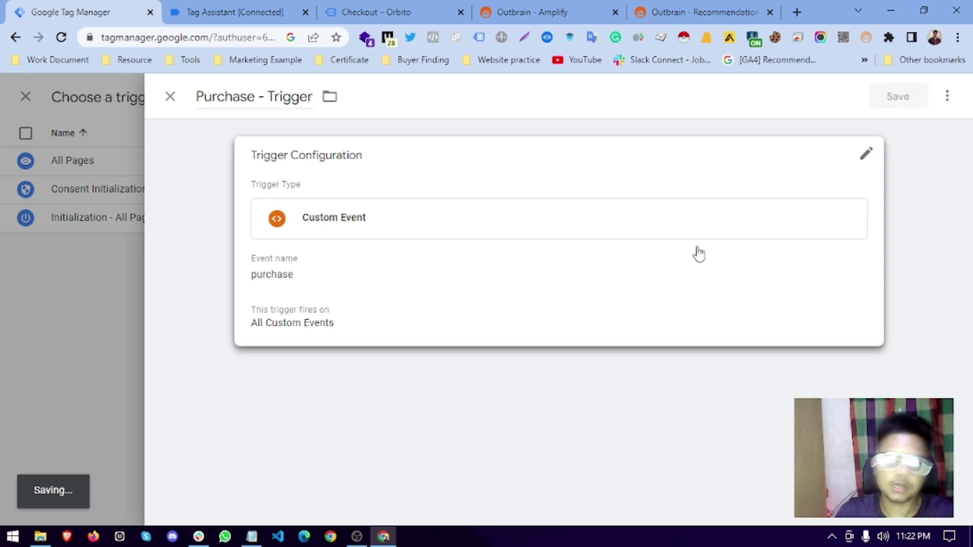
Create a new variable of type Data Layer Variable for the Order ID parameter.
left_click(458, 254)
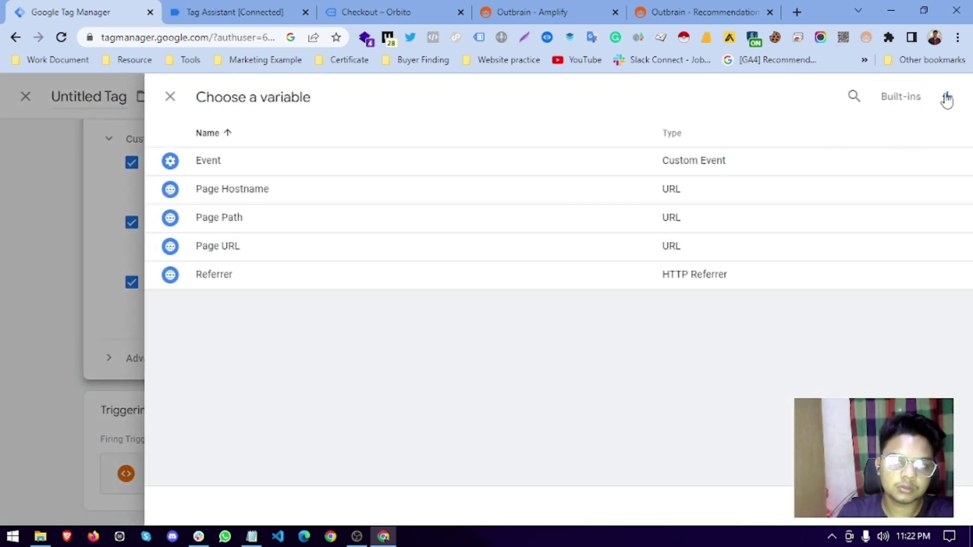
left_click(947, 100)
left_click(360, 228)
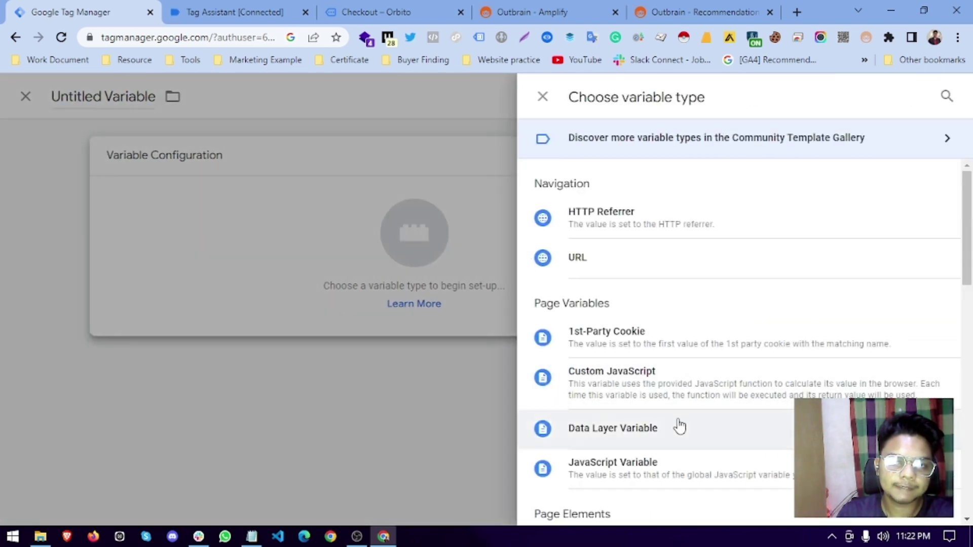
scroll(680, 427, "down", 7)
scroll(651, 415, "down", 8)
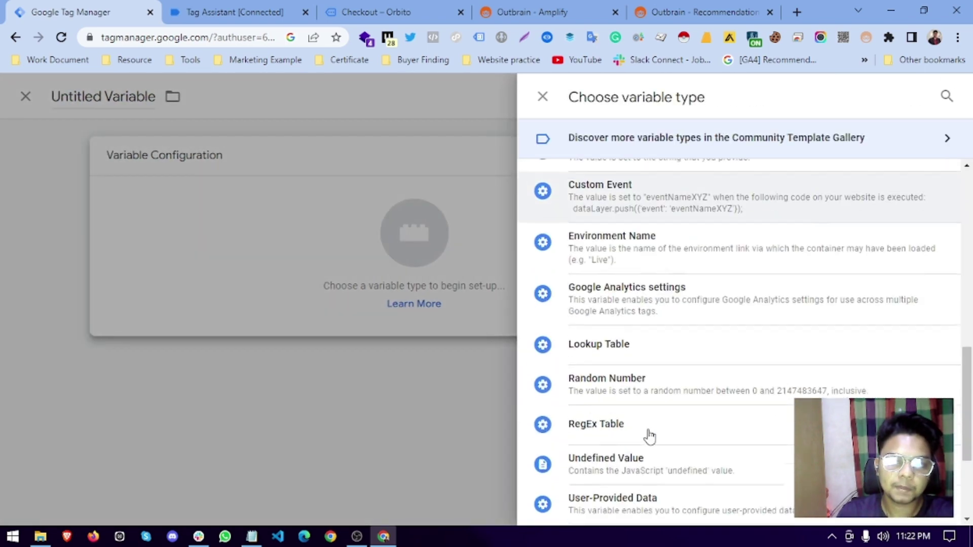
scroll(648, 425, "up", 10)
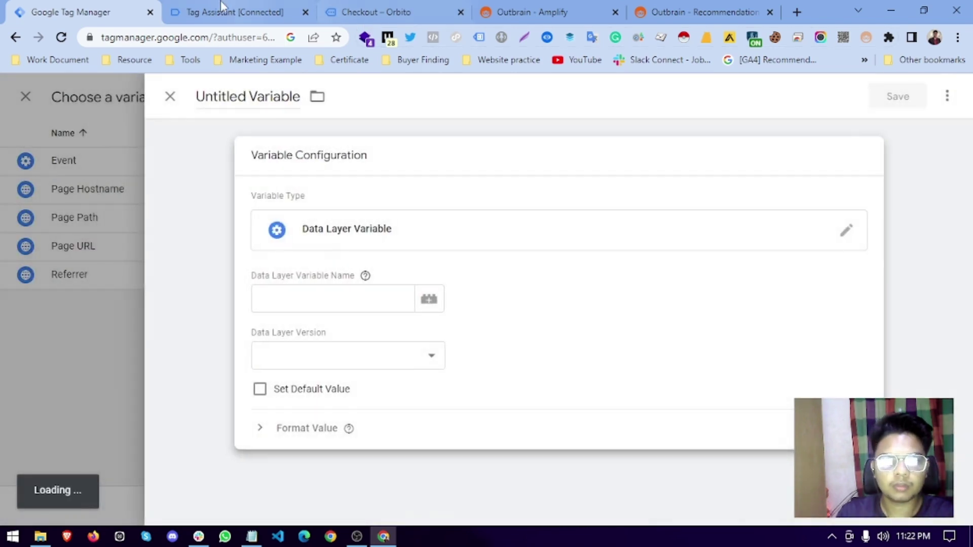
Set the new variable's Data Layer Variable Name to ecommerce.transaction_id.
key("ctrl+Tab")
left_click(375, 10)
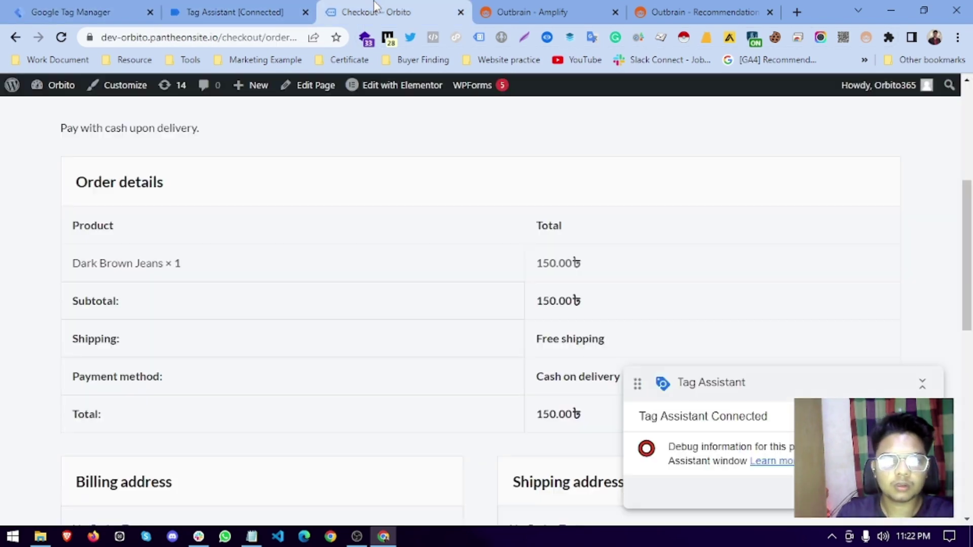
key("ctrl+1")
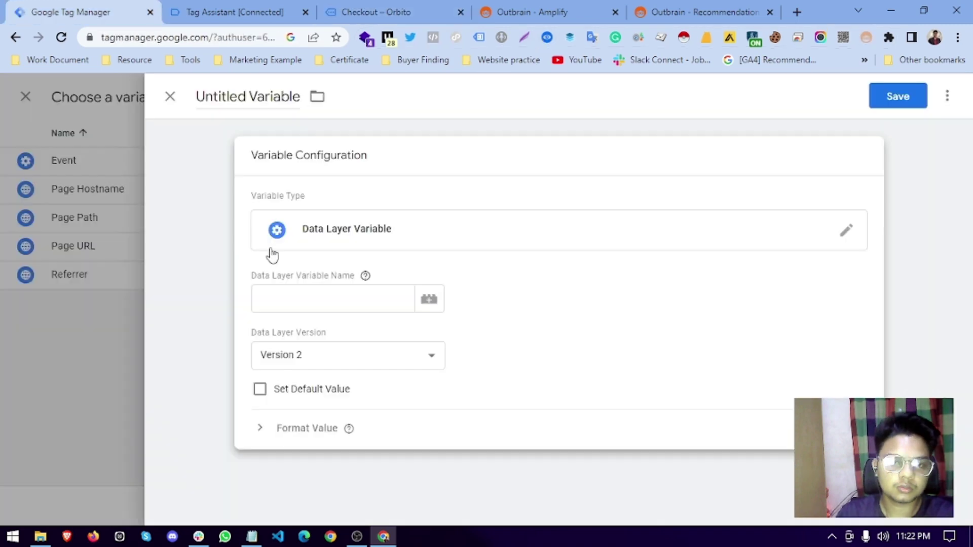
right_click(291, 306)
left_click(318, 175)
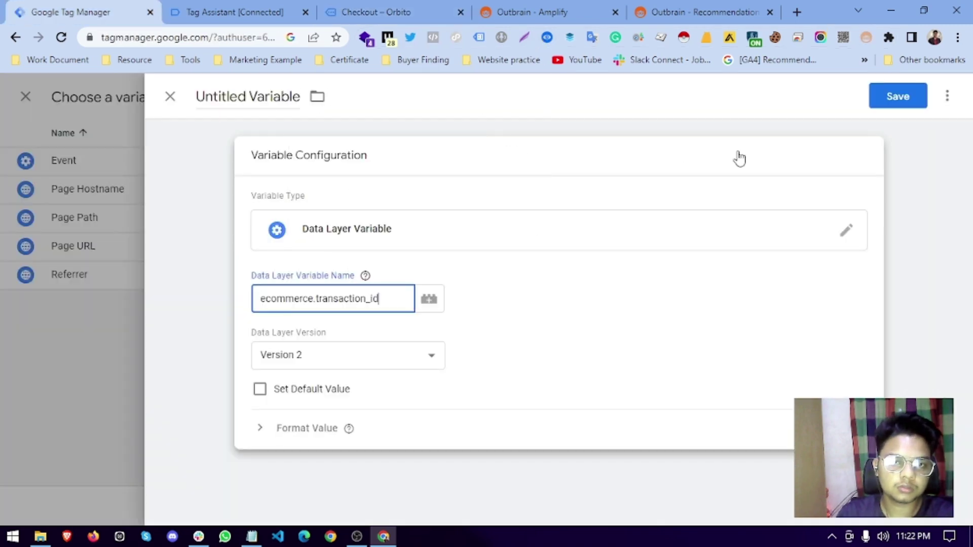
Save the transaction ID variable under the name "id" so it fills the Order ID parameter.
left_click(883, 96)
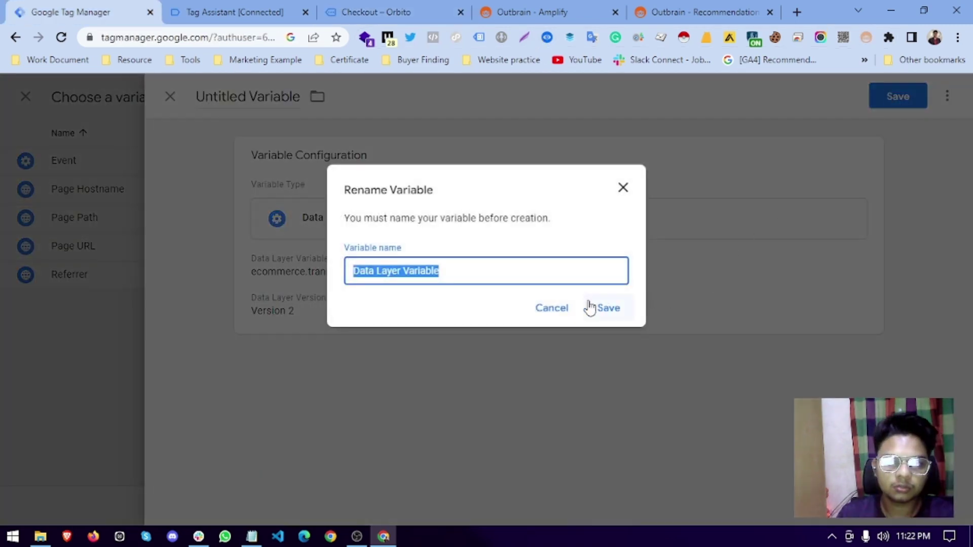
left_click_drag(478, 274, 327, 279)
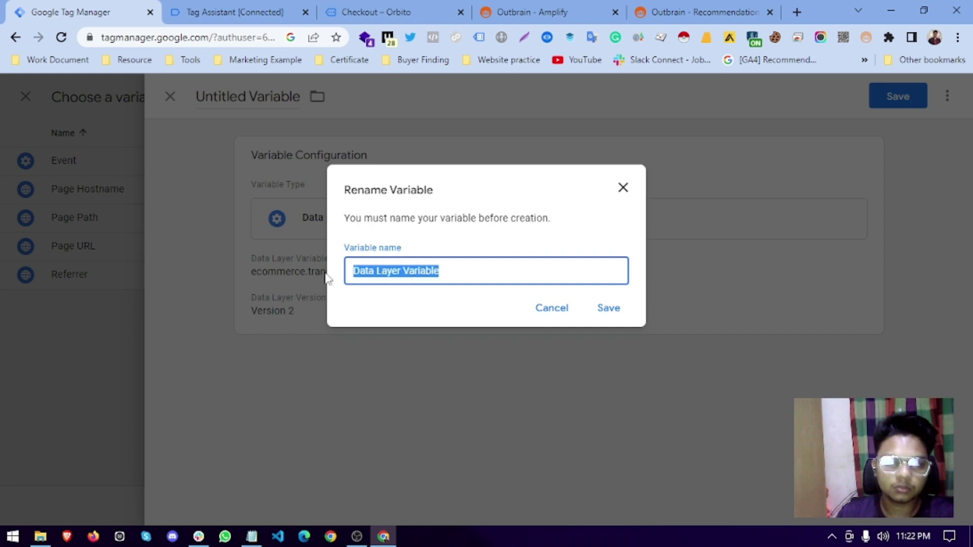
type("id")
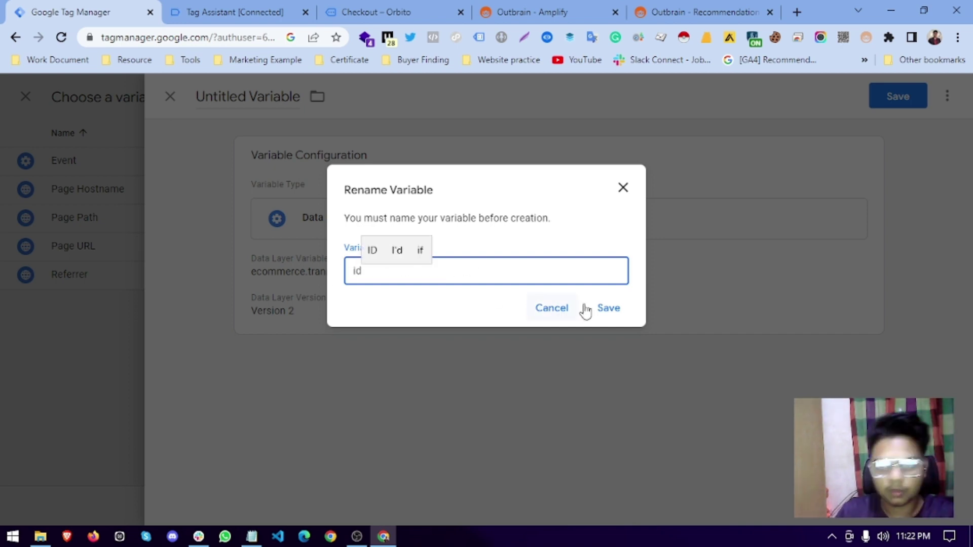
left_click(608, 309)
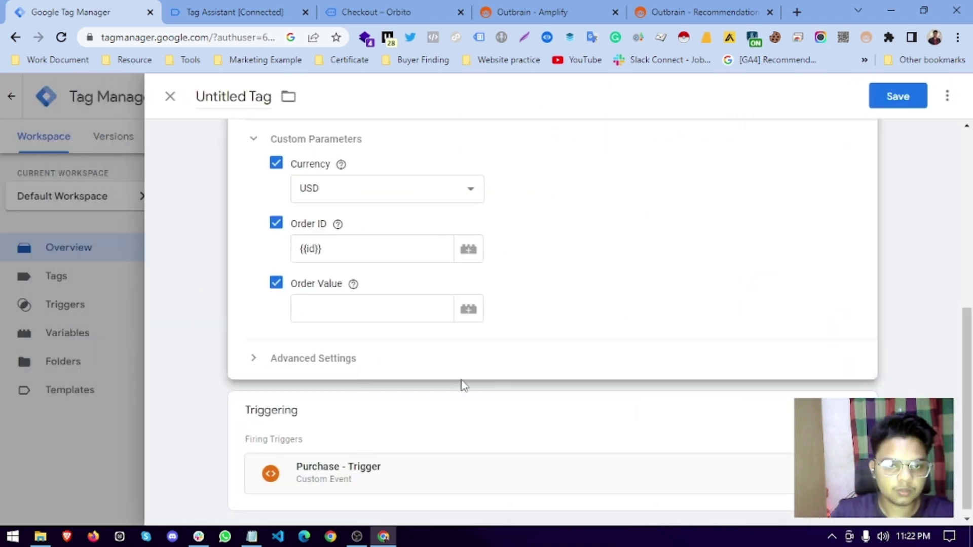
Create a new variable of type Data Layer Variable for the Order Value parameter.
left_click(468, 309)
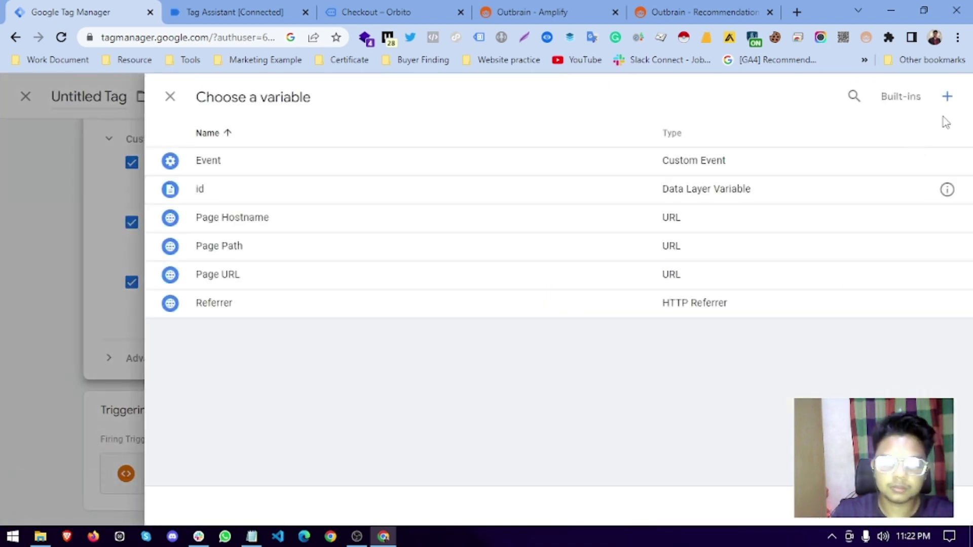
left_click(958, 103)
left_click(404, 256)
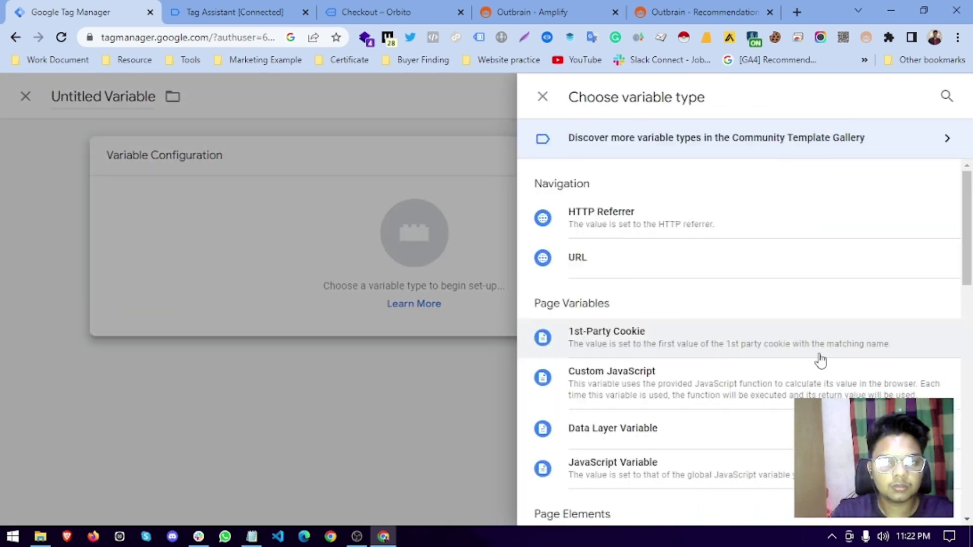
scroll(609, 345, "down", 3)
left_click(603, 297)
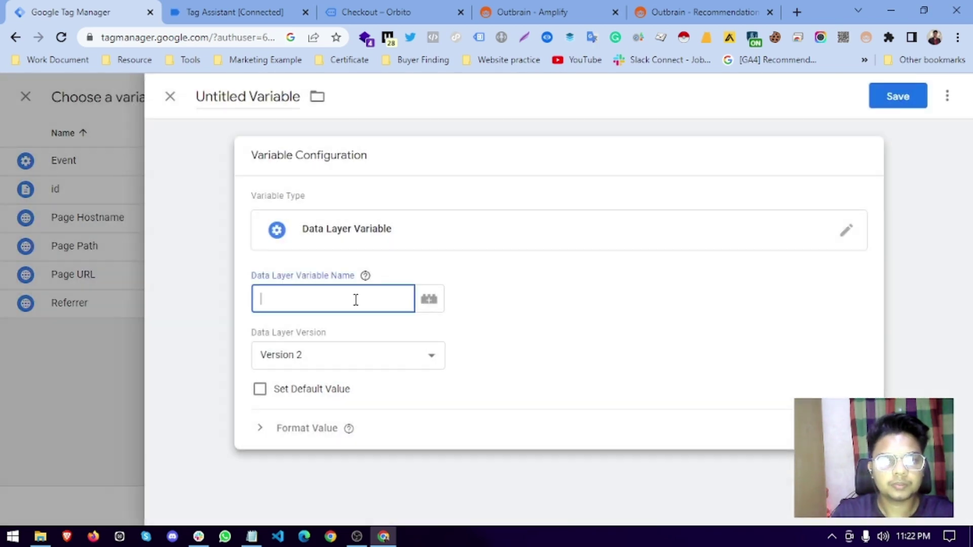
Set the Order Value variable's Data Layer Variable Name to ecommerce.value.
left_click(413, 12)
key("ctrl+1")
right_click(277, 298)
left_click(312, 180)
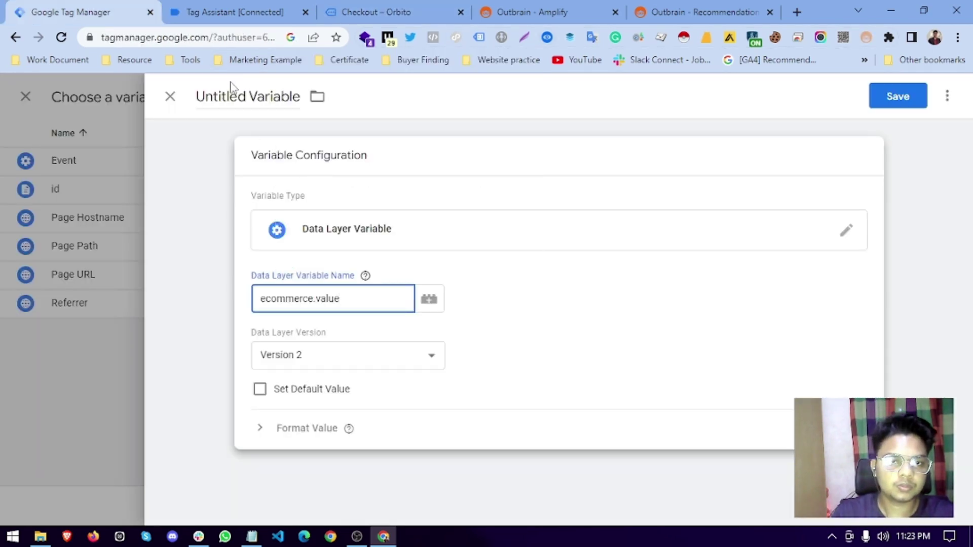
Name the variable "value" and save it so it fills the Order Value parameter.
left_click(199, 96)
key("ctrl+a")
type("value")
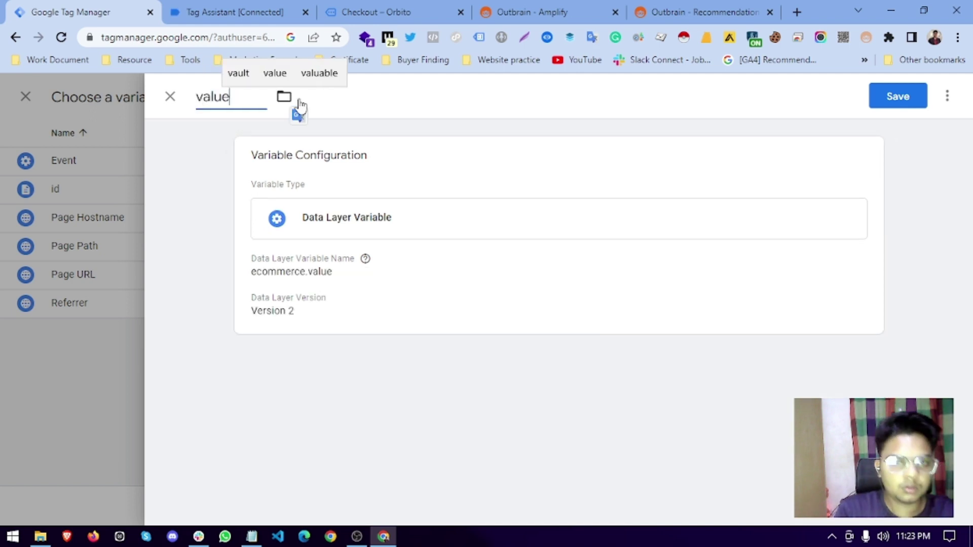
left_click(895, 96)
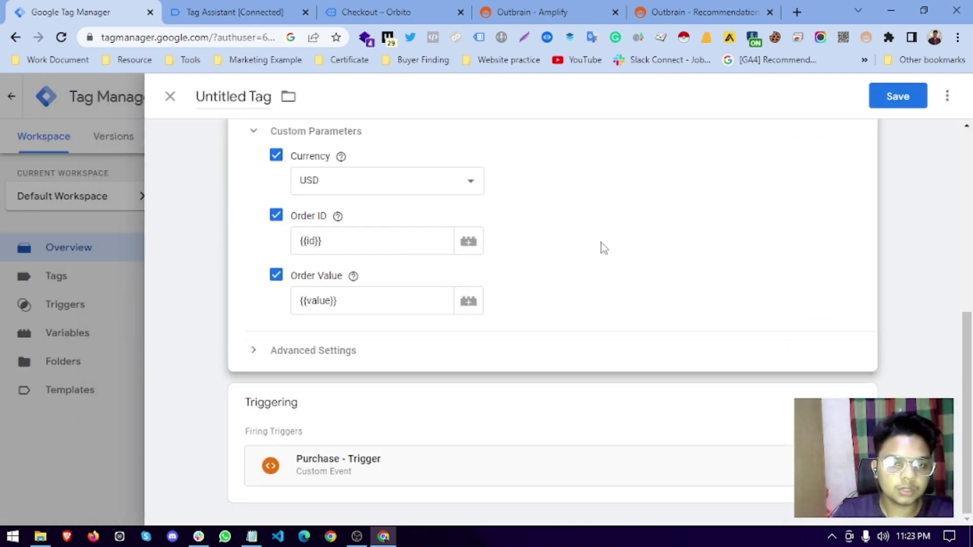
Review the purchase tag's event name and its Currency, Order ID and Order Value parameters.
scroll(456, 284, "up", 4)
scroll(373, 292, "down", 3)
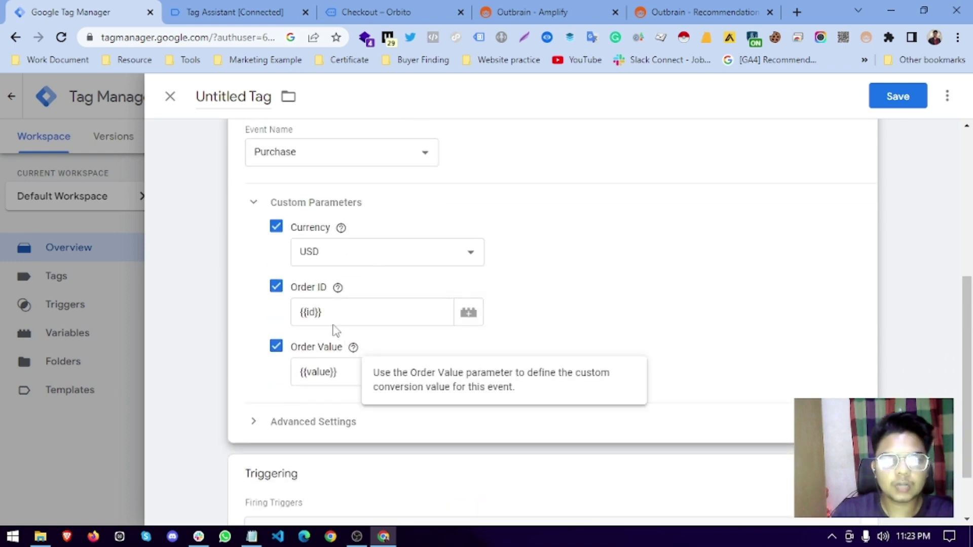
scroll(331, 373, "up", 2)
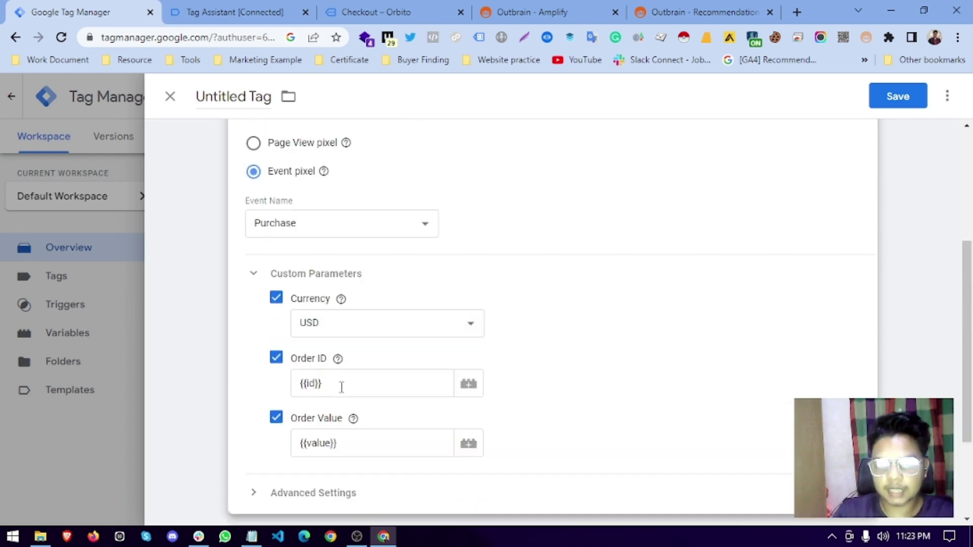
left_click_drag(342, 387, 296, 390)
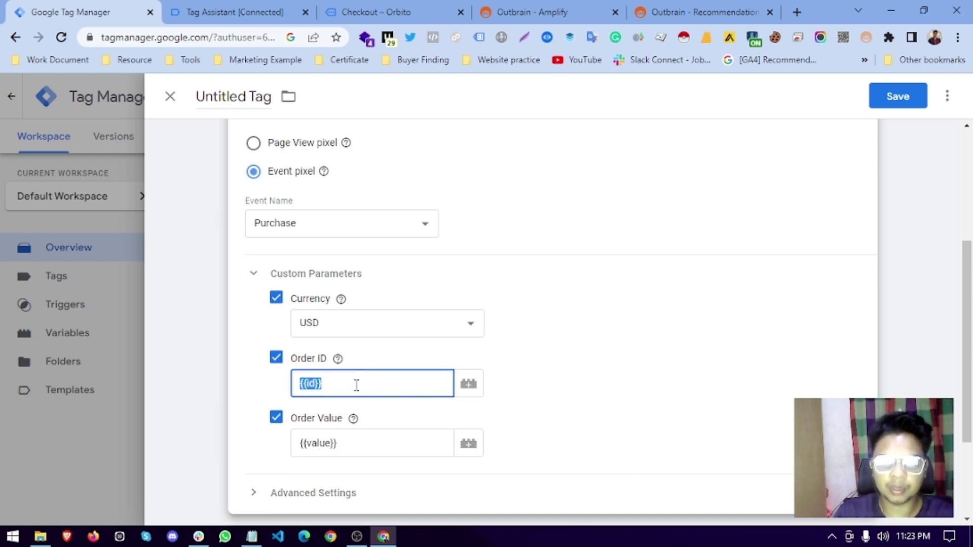
left_click_drag(353, 386, 267, 389)
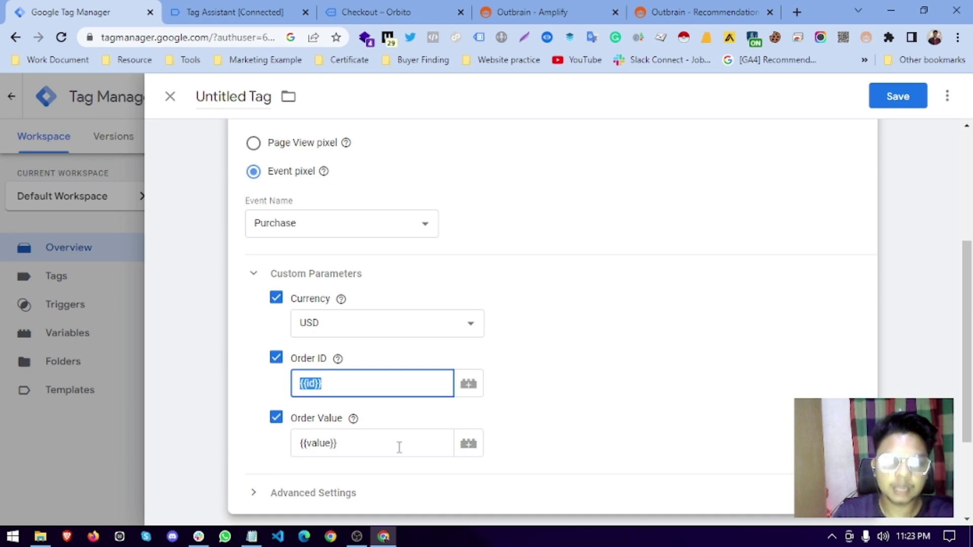
left_click_drag(376, 444, 310, 449)
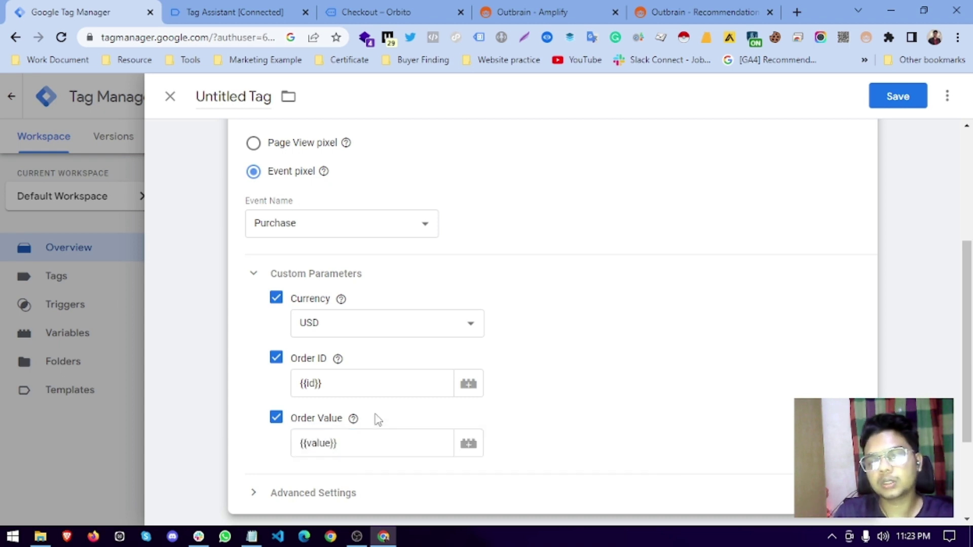
mouse_move(319, 443)
left_mouse_down()
mouse_move(279, 444)
mouse_move(312, 439)
left_mouse_up()
scroll(471, 375, "down", 3)
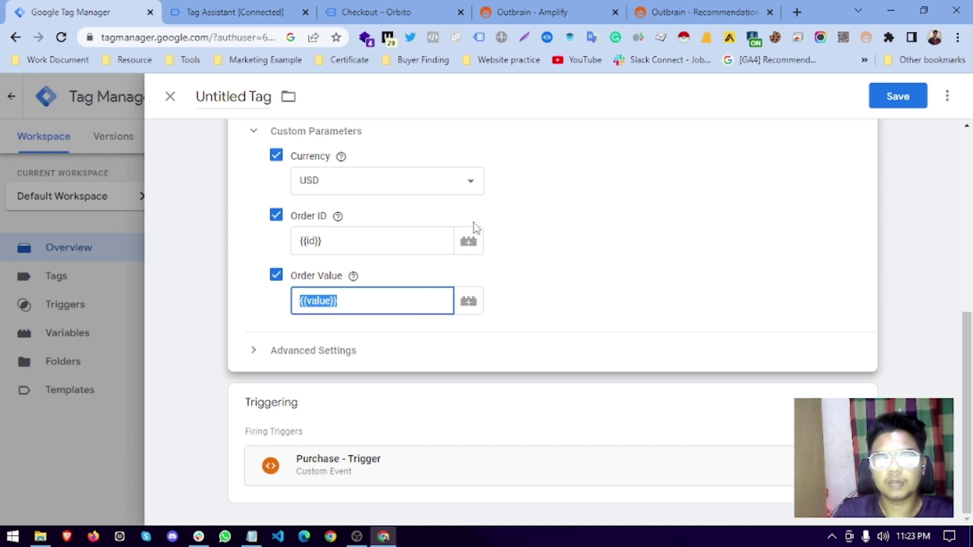
Name the tag "Outbrain Purchase Tag" and save it.
left_click_drag(246, 91, 197, 93)
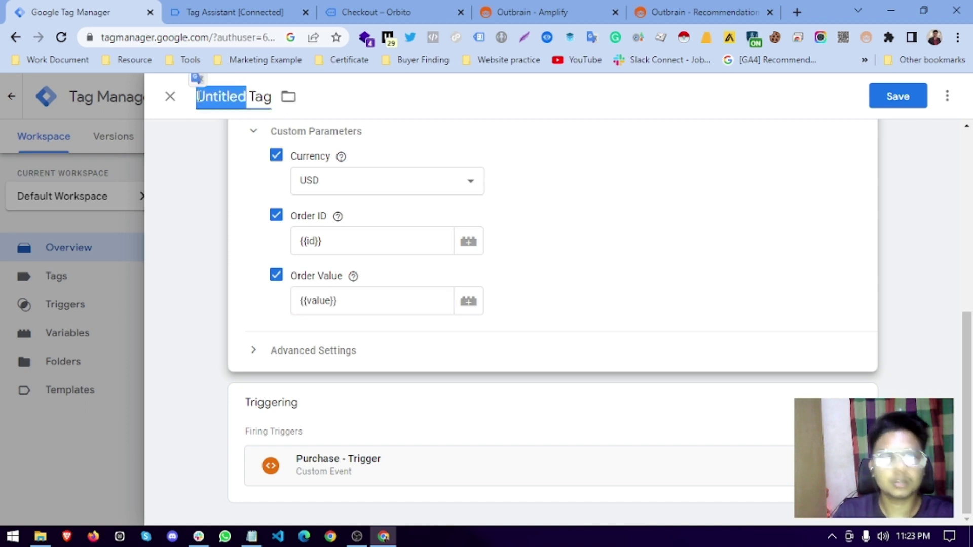
type("Out")
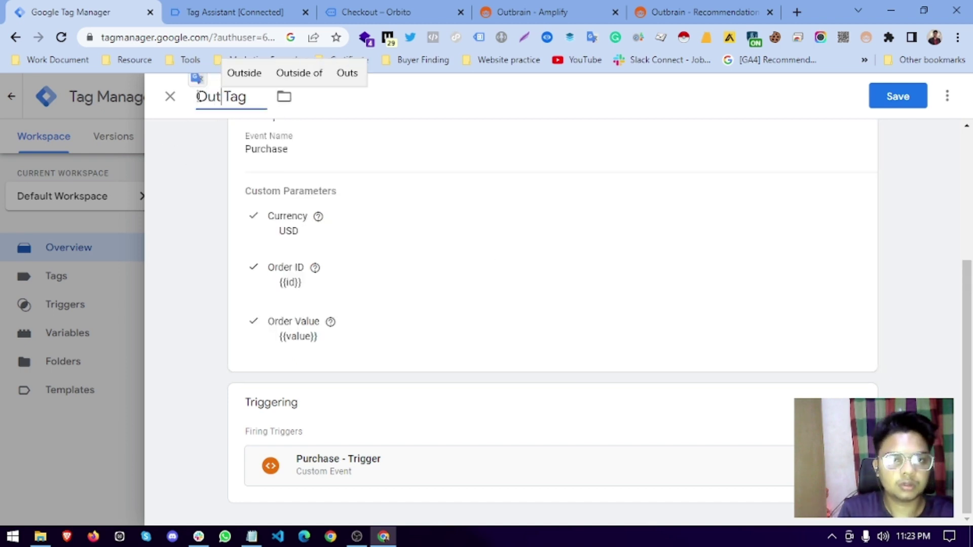
type("brain B")
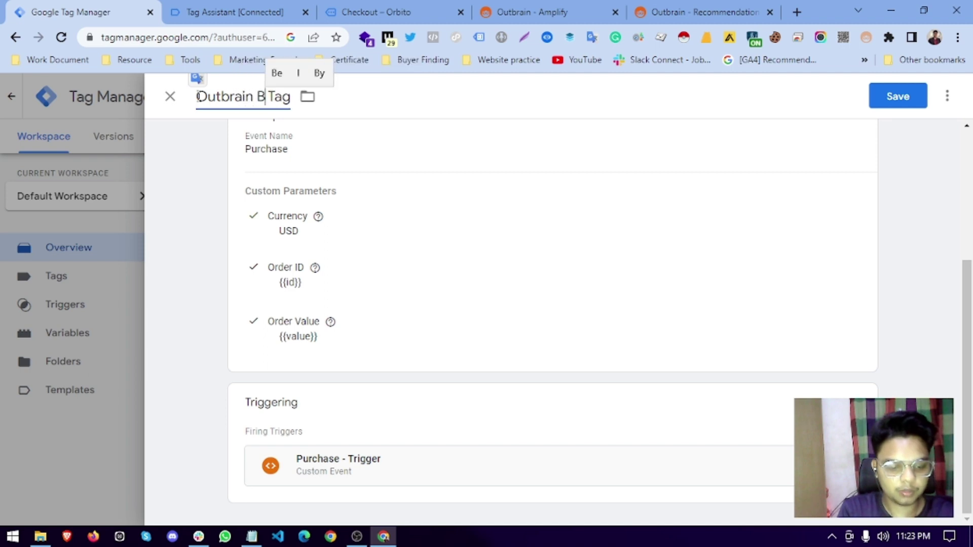
key("BackSpace")
type("Pur")
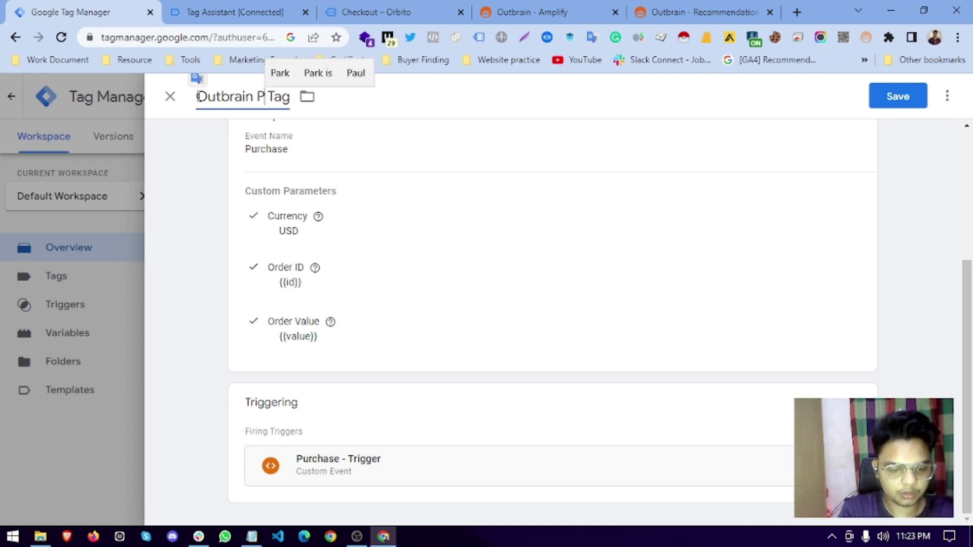
type("chase")
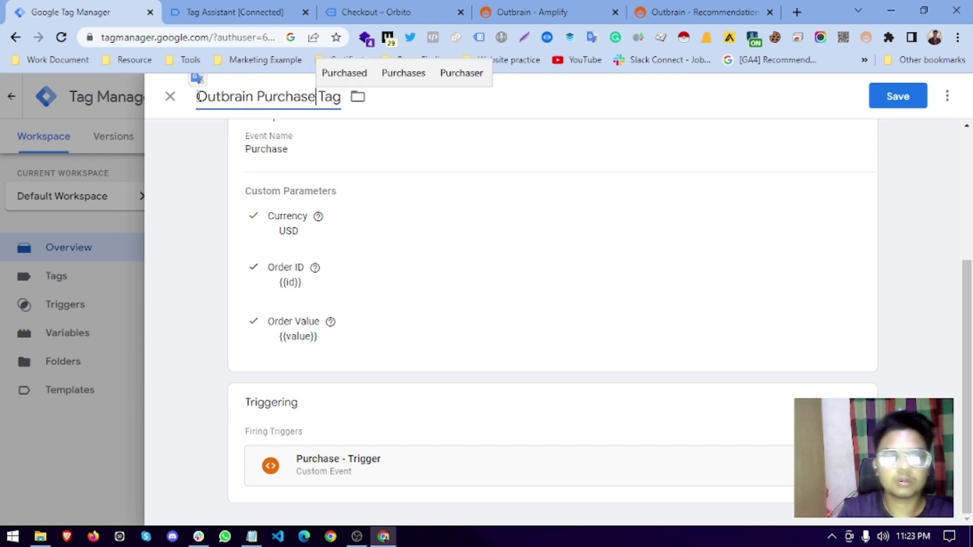
left_click(905, 98)
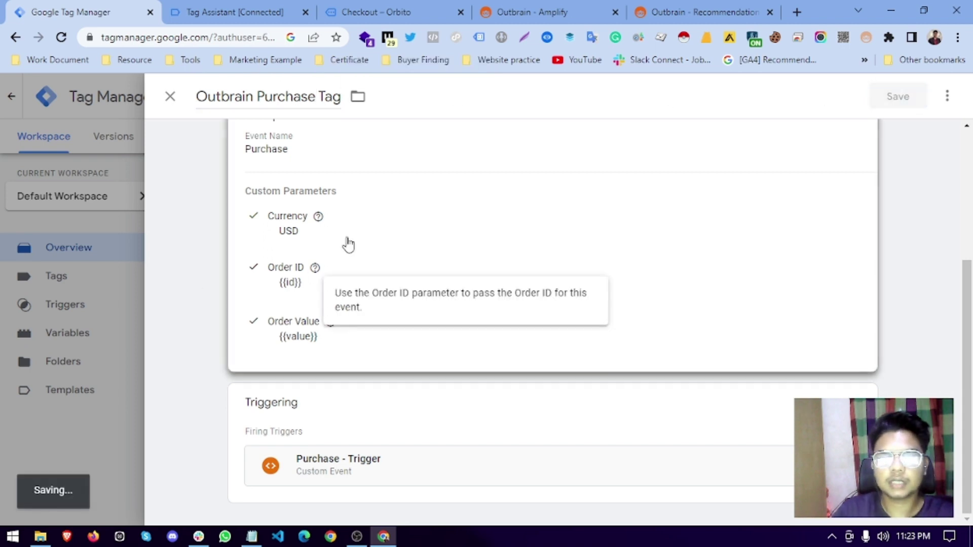
scroll(326, 289, "down", 4)
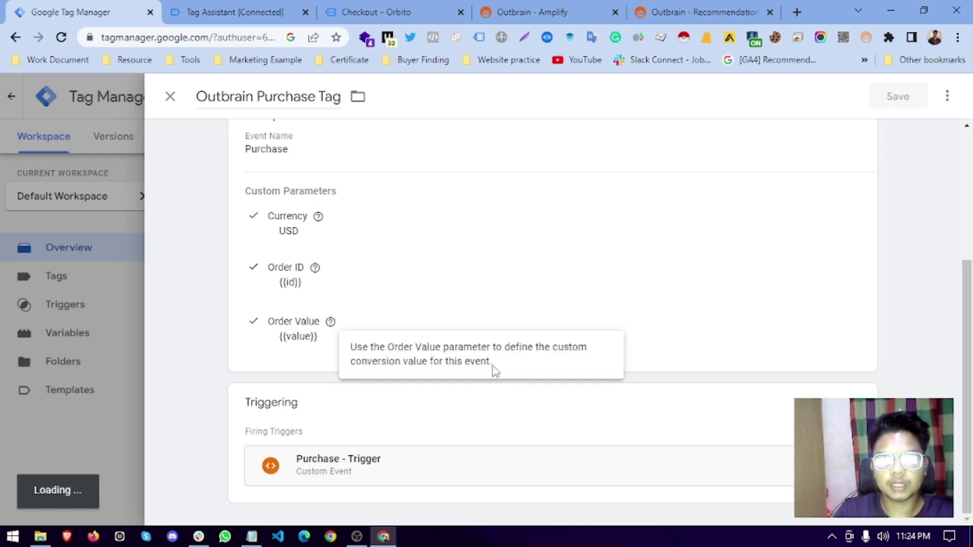
Submit and publish the workspace changes without entering a version name or description.
scroll(921, 170, "down", 2)
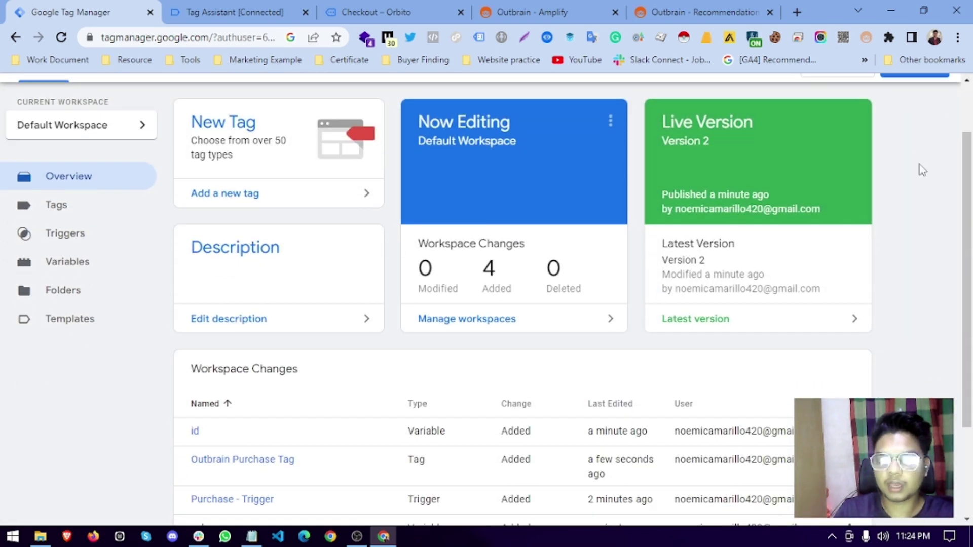
scroll(921, 169, "up", 2)
left_click(905, 136)
left_click(918, 96)
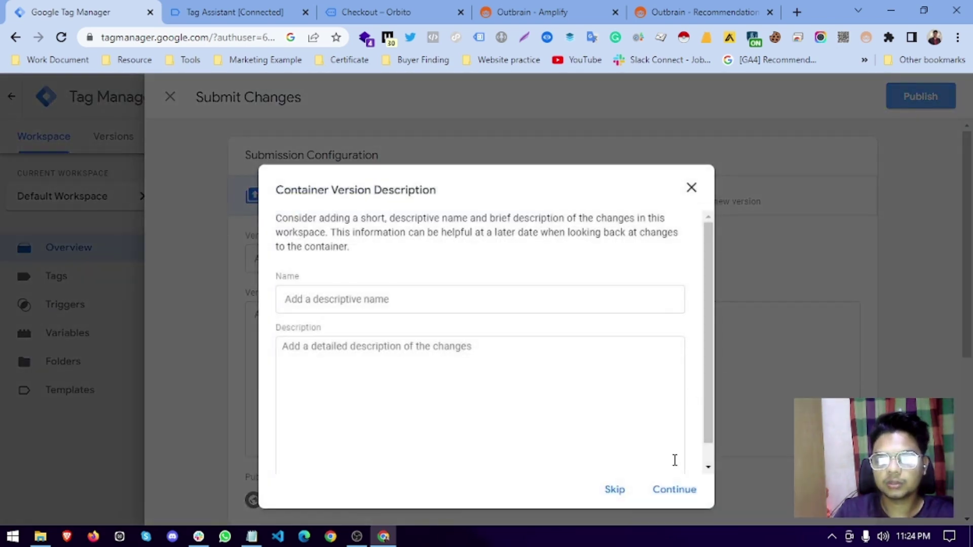
left_click(679, 495)
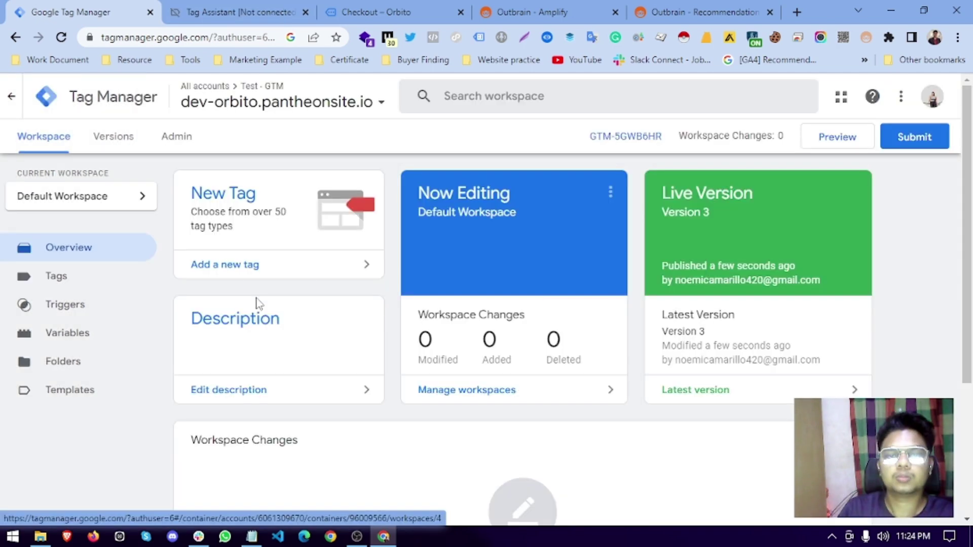
Start a fresh preview session of the container for dev-orbito.pantheonsite.io.
scroll(259, 302, "down", 3)
scroll(259, 302, "down", 1)
left_click(178, 7)
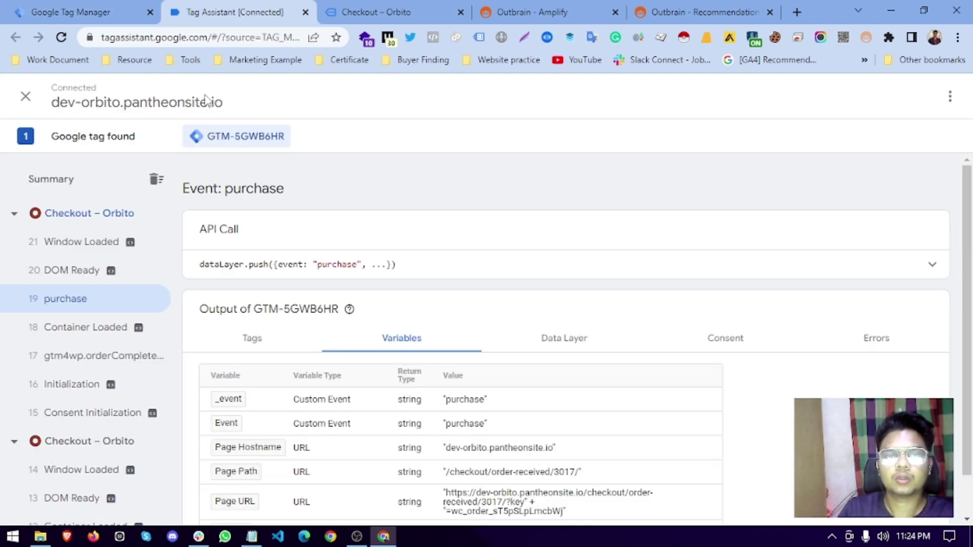
left_click(61, 8)
scroll(561, 228, "up", 4)
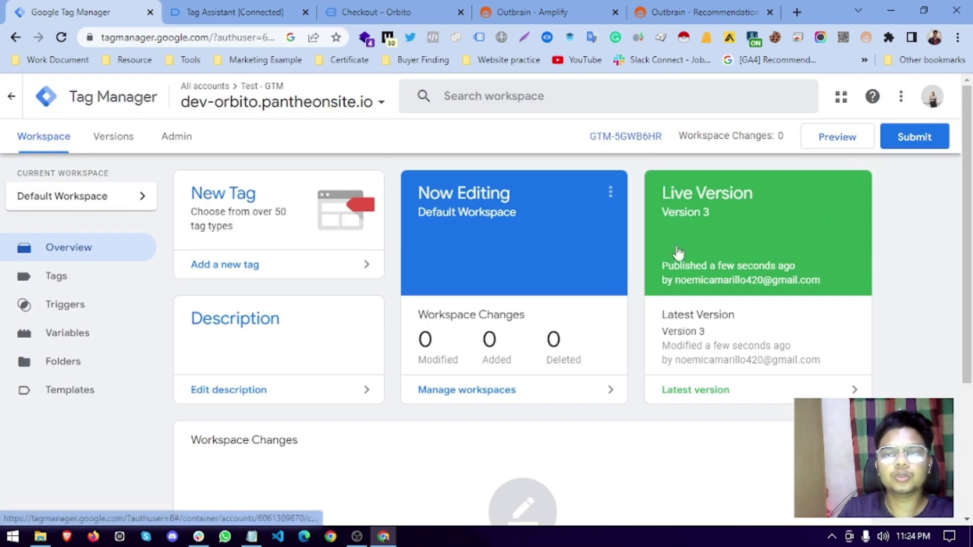
left_click(836, 137)
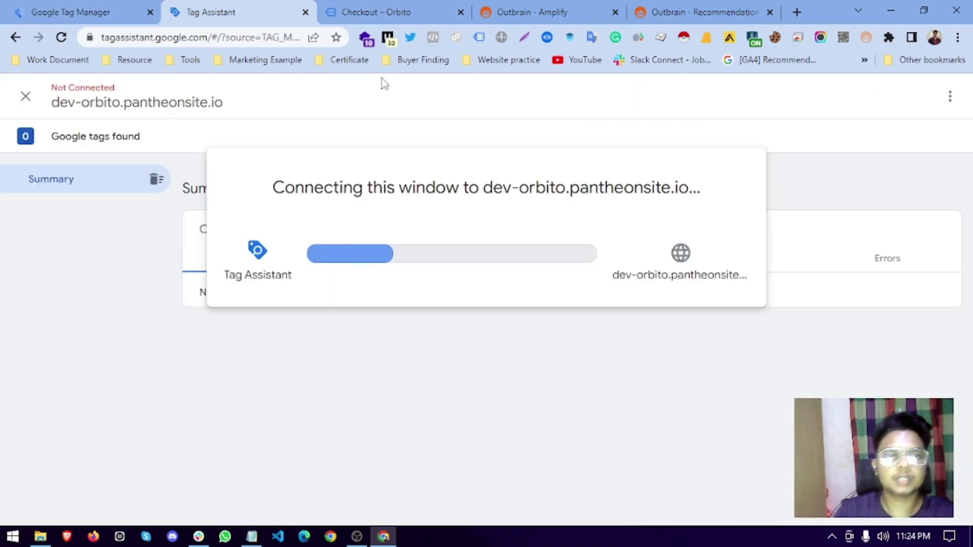
Switch to Outbrain Amplify, close the event-based conversion code and check the Purchase1 conversion in the conversions list.
left_click(631, 6)
left_click(627, 9)
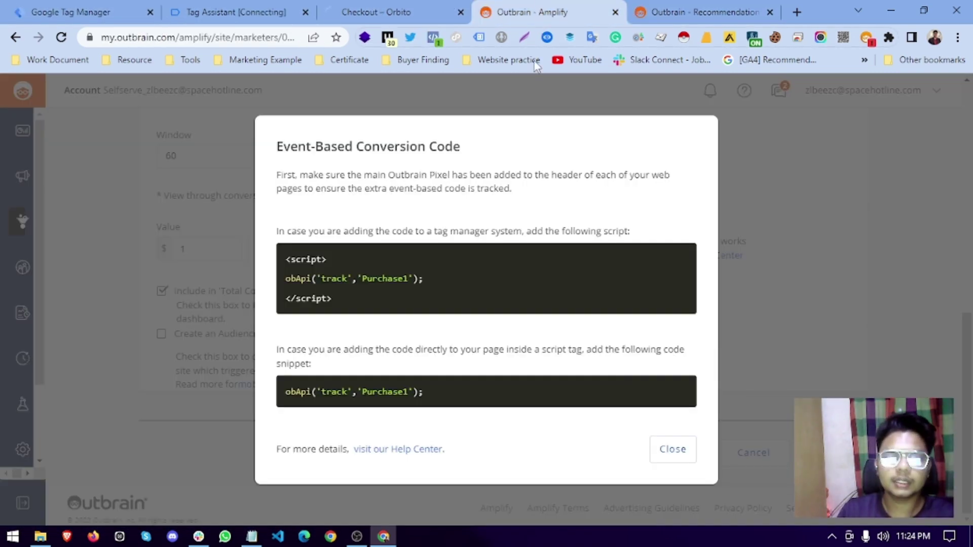
left_click(677, 463)
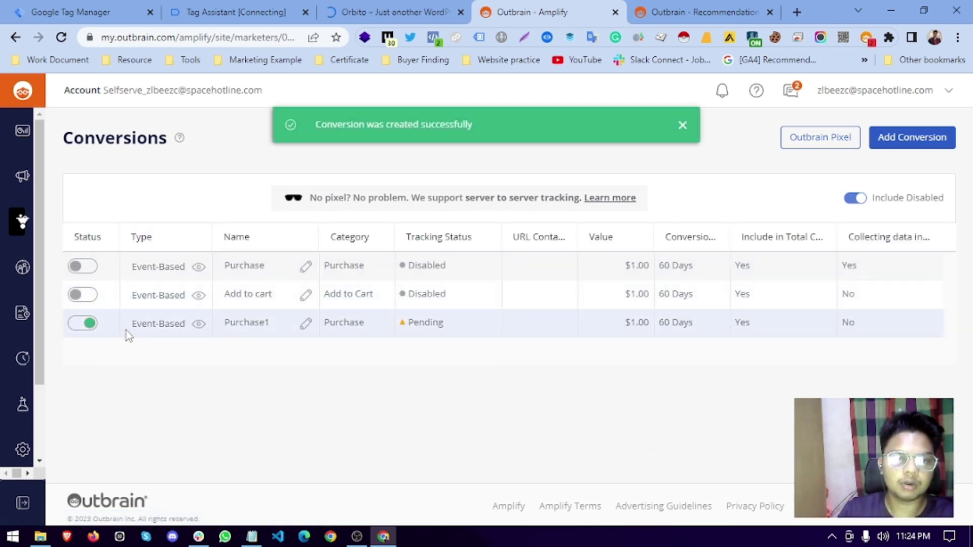
left_click_drag(128, 336, 185, 330)
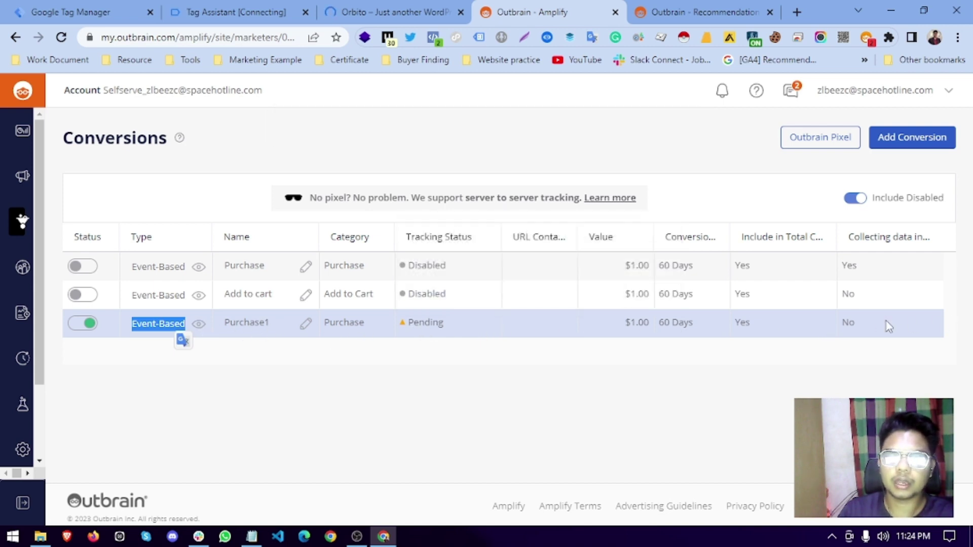
left_click(490, 378)
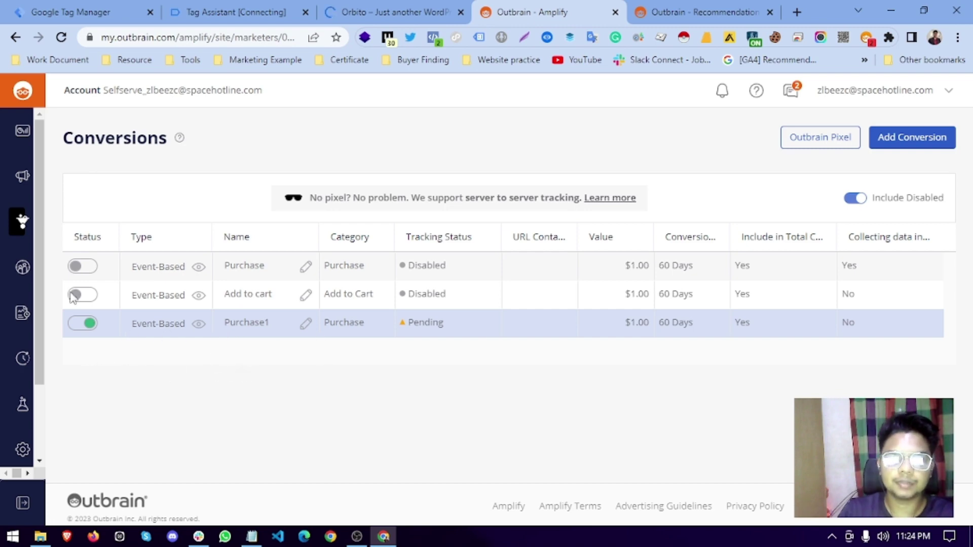
Switch to the previewed Orbito store and add one Dark Brown Jeans to the cart.
left_click(375, 11)
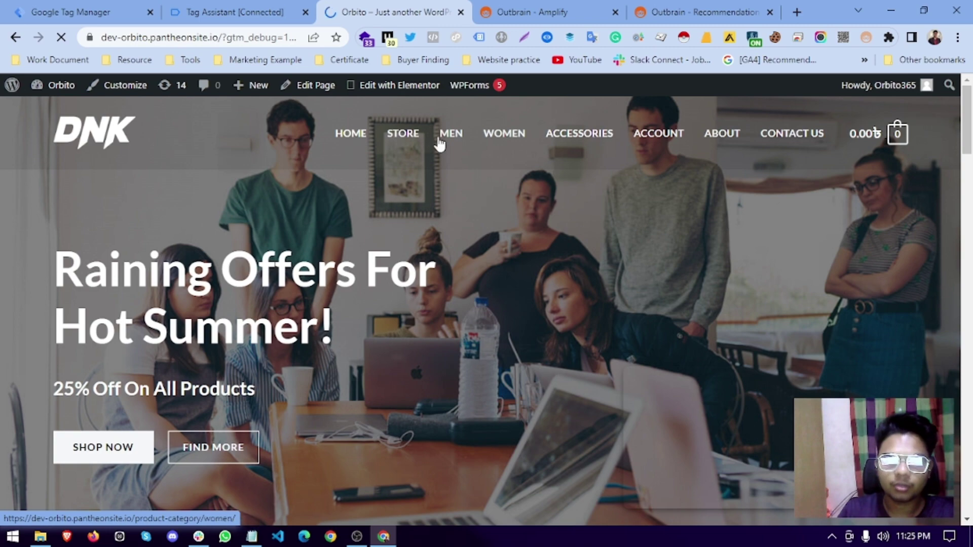
scroll(474, 339, "down", 15)
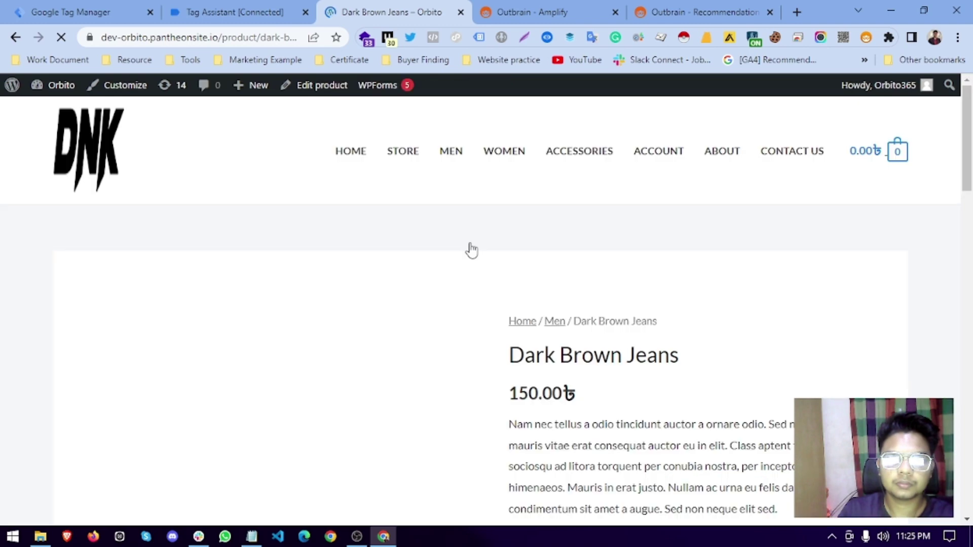
scroll(558, 243, "down", 6)
left_click(606, 241)
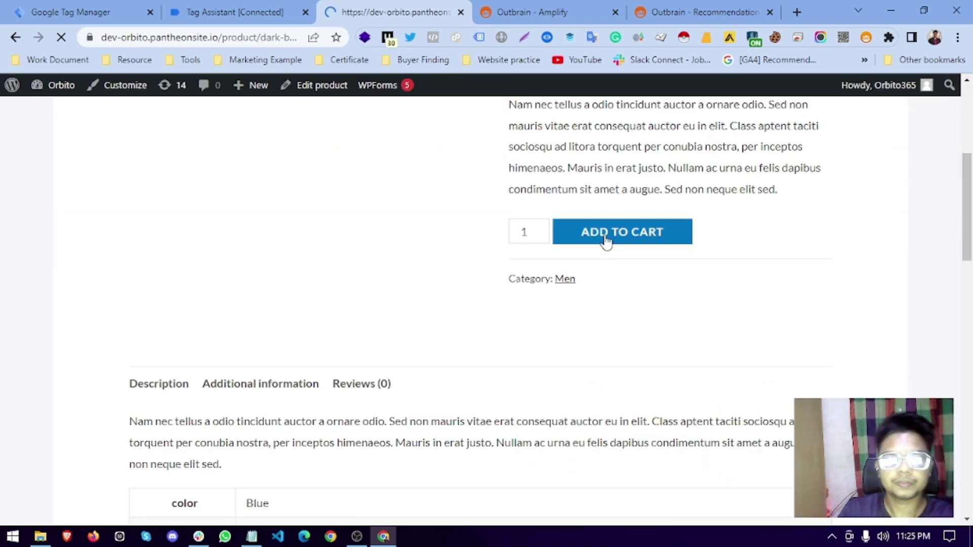
View the cart with the Dark Brown Jeans and proceed to checkout.
left_click(741, 308)
scroll(694, 319, "down", 8)
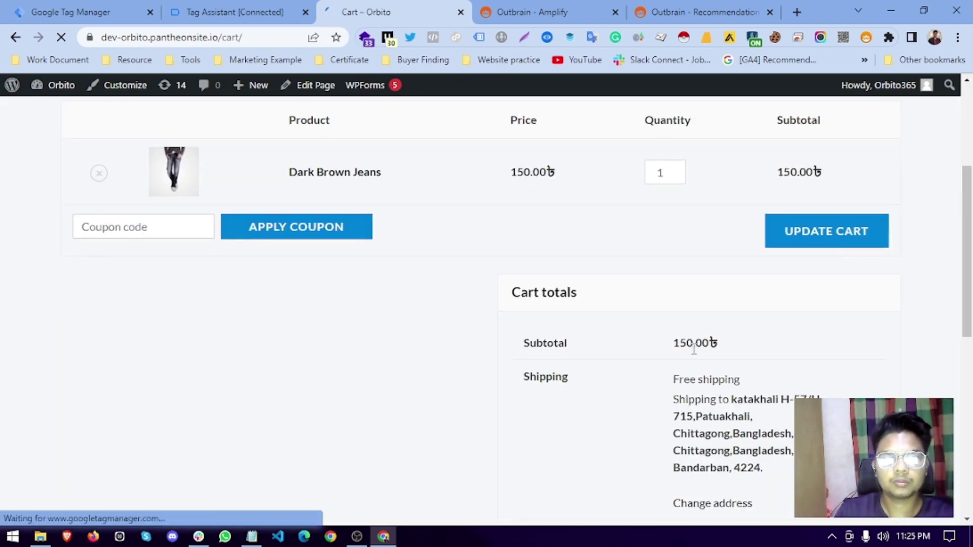
left_click(695, 315)
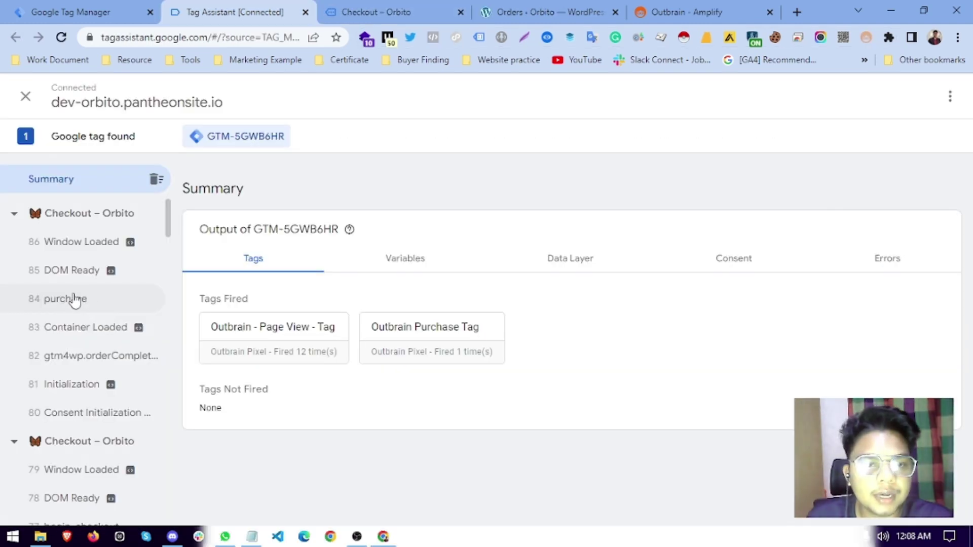
Inspect the variables of the purchase event in Tag Assistant, including the order id and value.
left_click(71, 299)
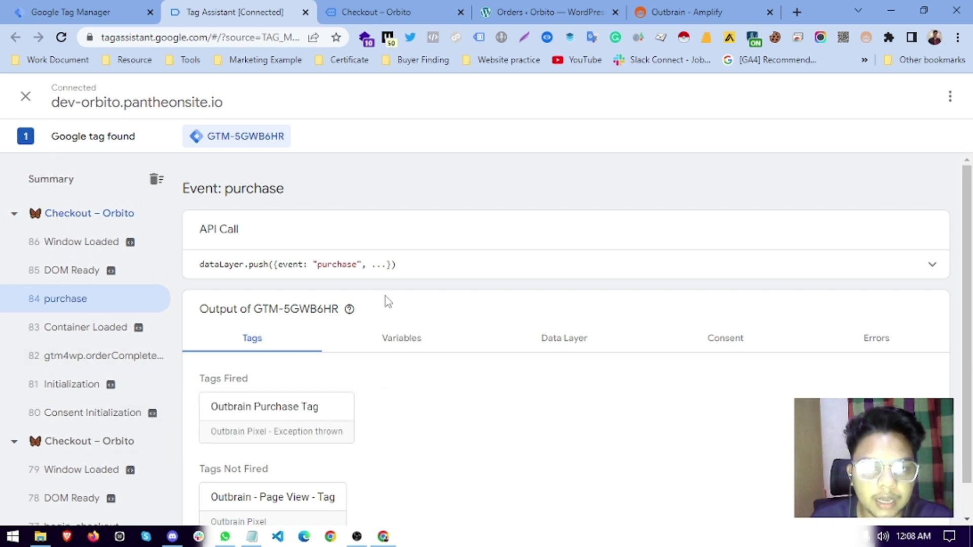
left_click(393, 346)
scroll(421, 334, "down", 1)
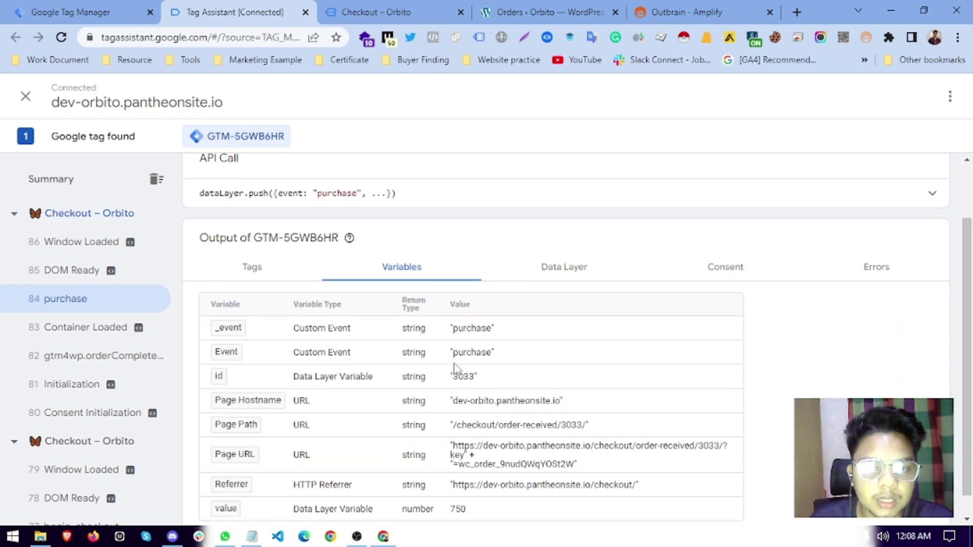
scroll(501, 521, "down", 1)
double_click(458, 491)
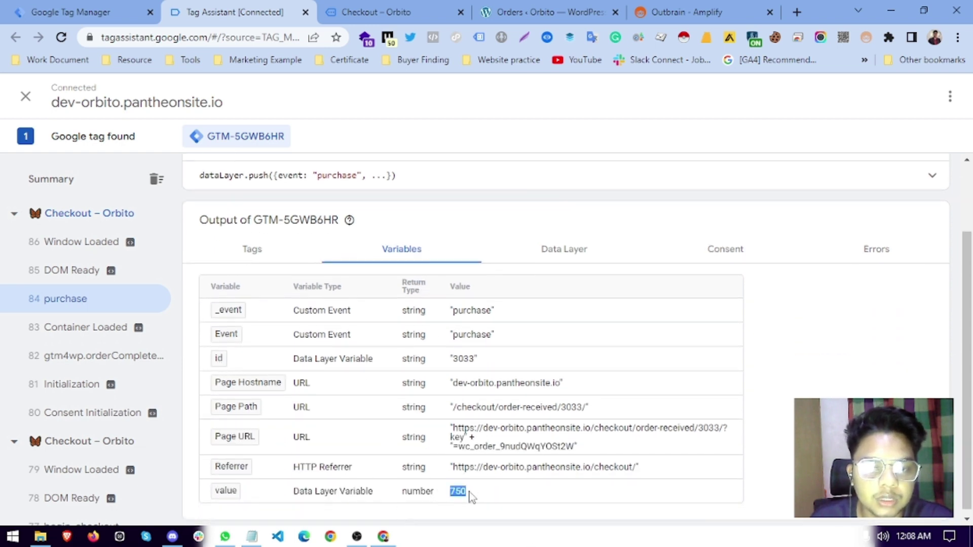
Switch to the store's order confirmation page and compare the order total with the tracked purchase value.
left_click(376, 12)
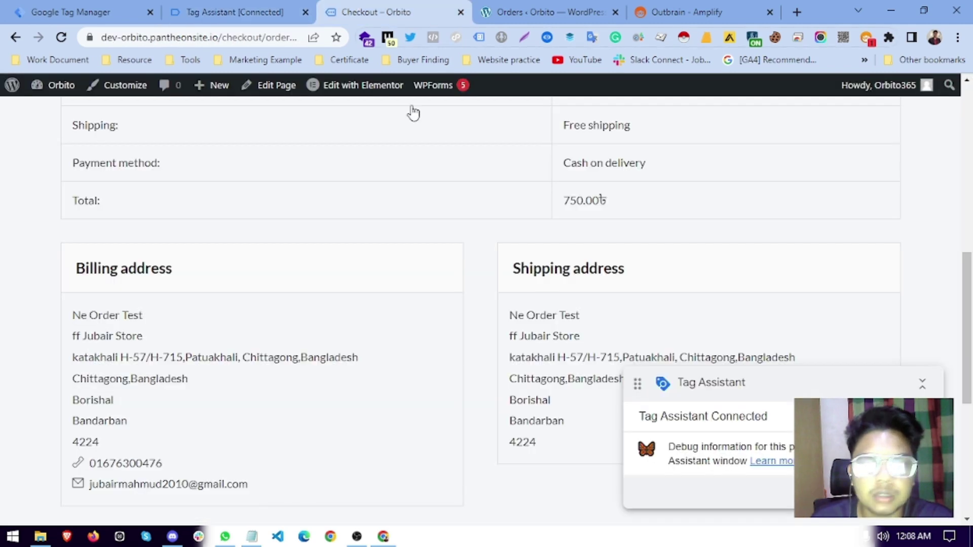
left_click_drag(564, 201, 596, 198)
left_click(637, 209)
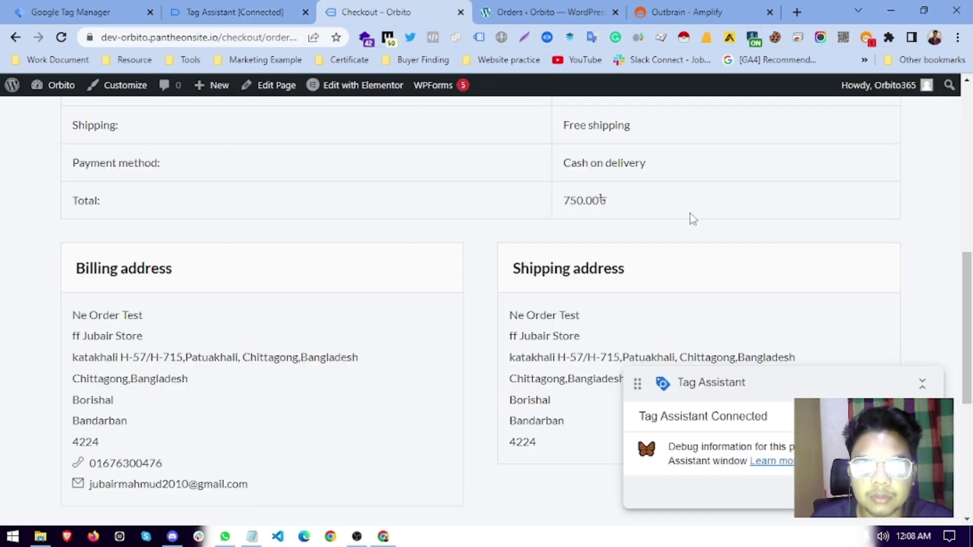
Switch to Outbrain Amplify, reload the conversions list and check the tracking status of Purchase1.
left_click(170, 18)
left_click(2, 5)
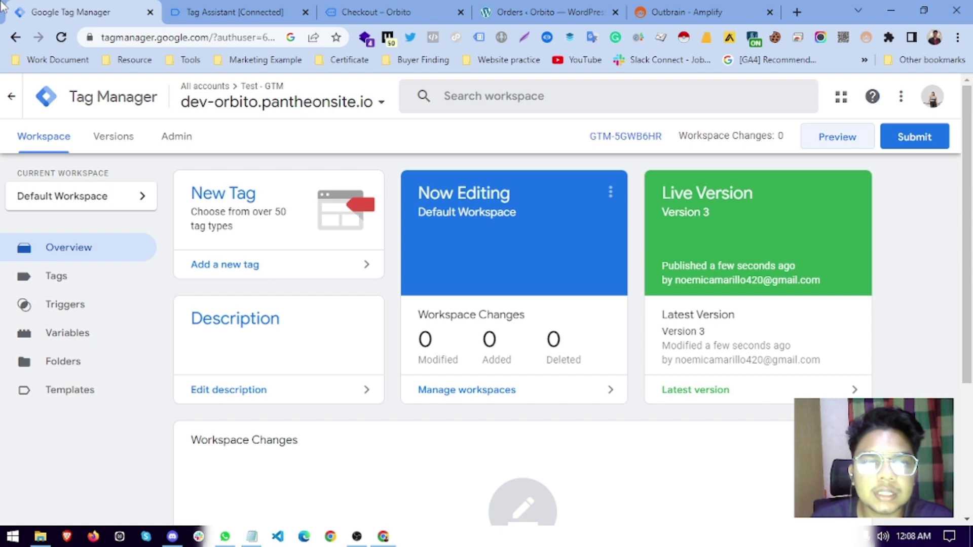
left_click(672, 5)
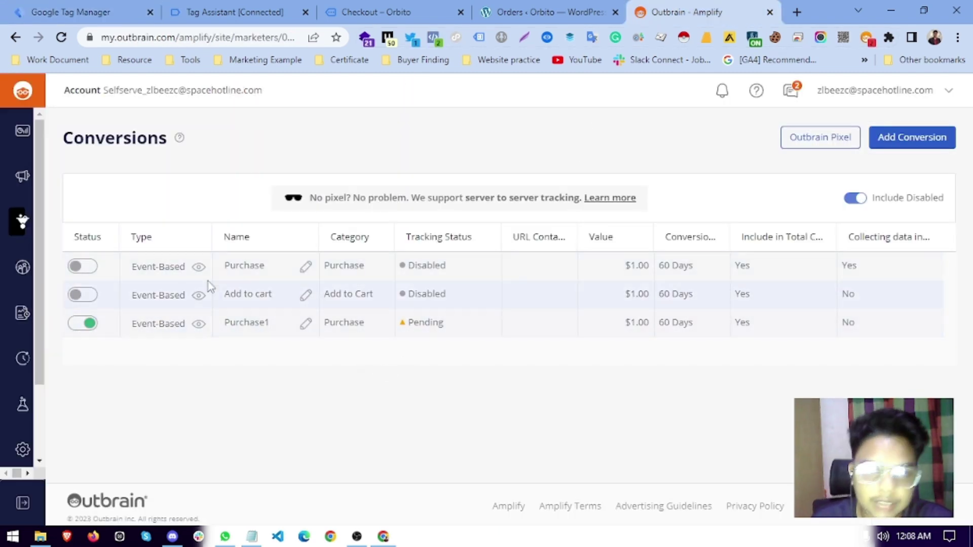
left_click(775, 237)
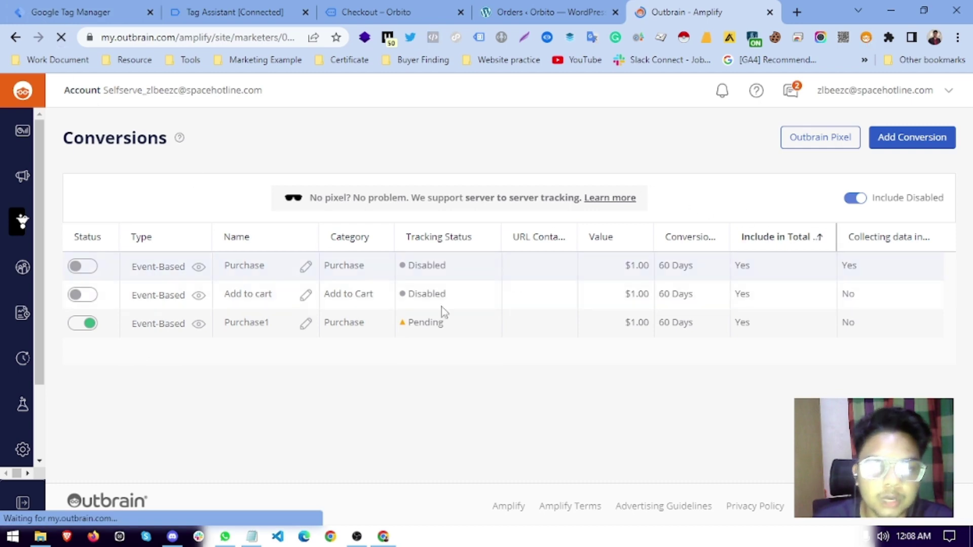
left_click(136, 15)
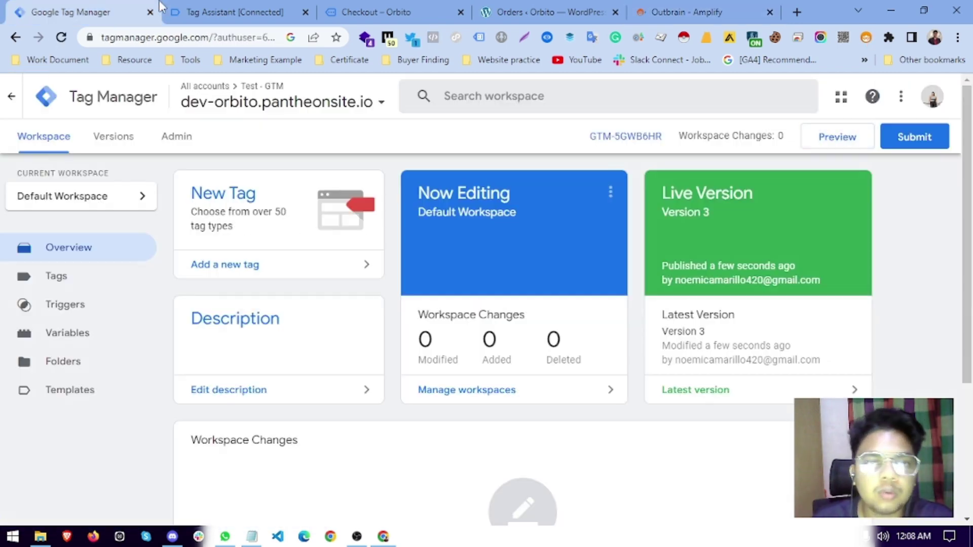
left_click(282, 14)
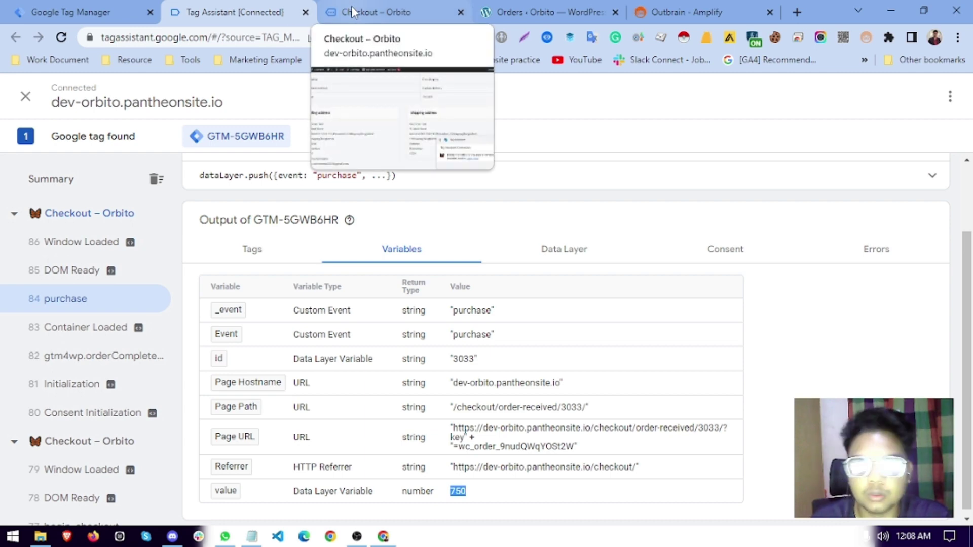
left_click(657, 14)
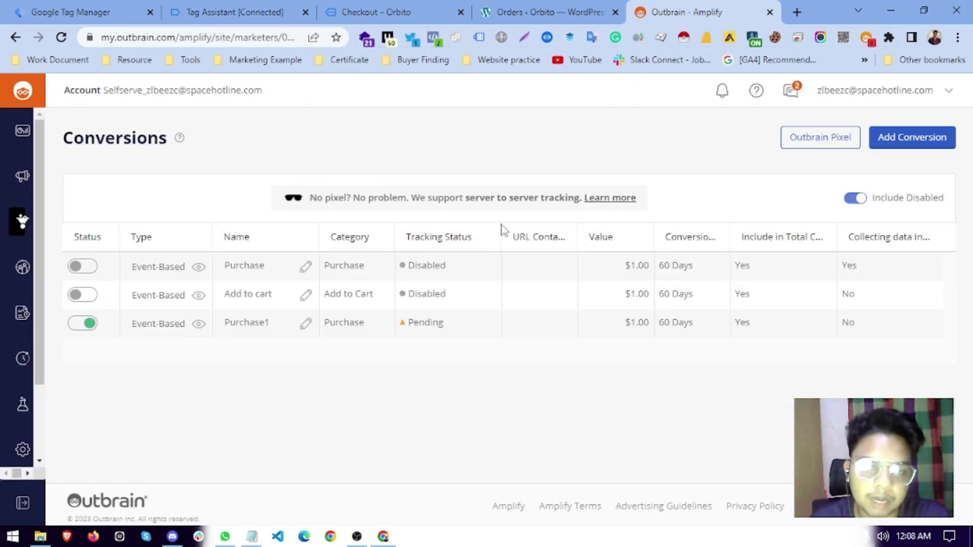
left_click(341, 11)
left_click(241, 8)
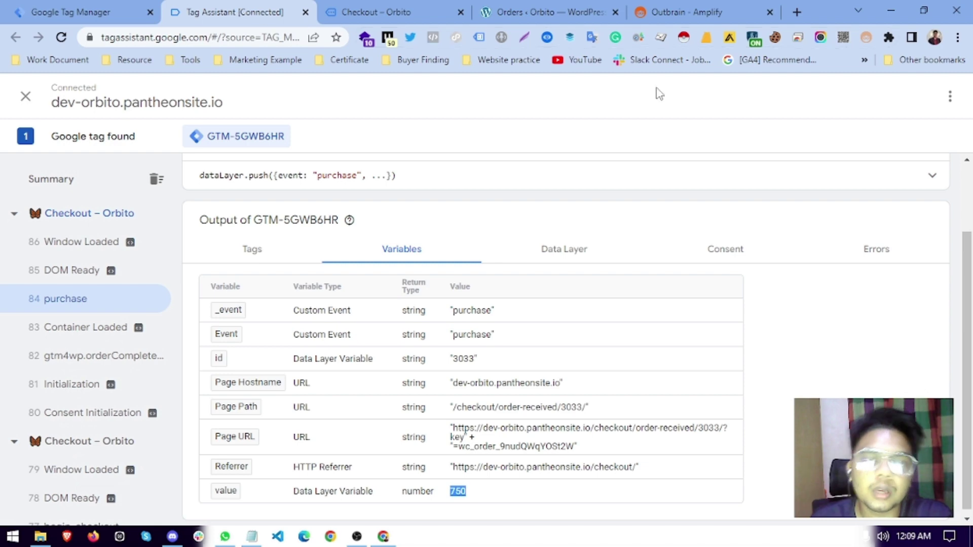
left_click(575, 10)
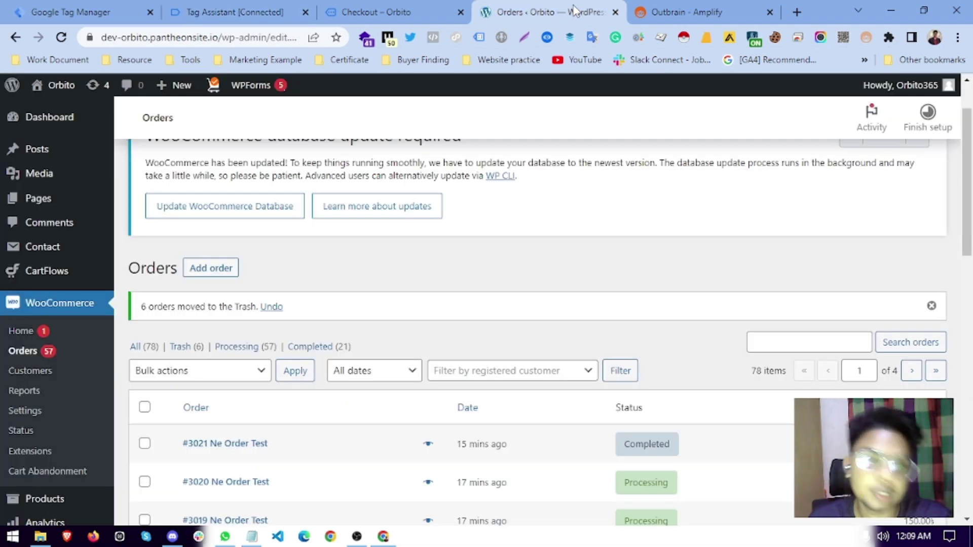
left_click(732, 7)
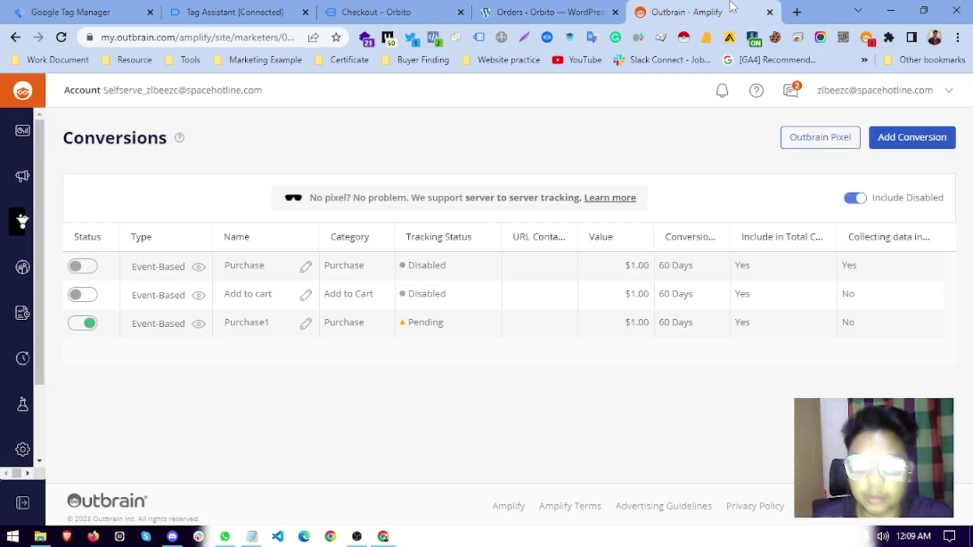